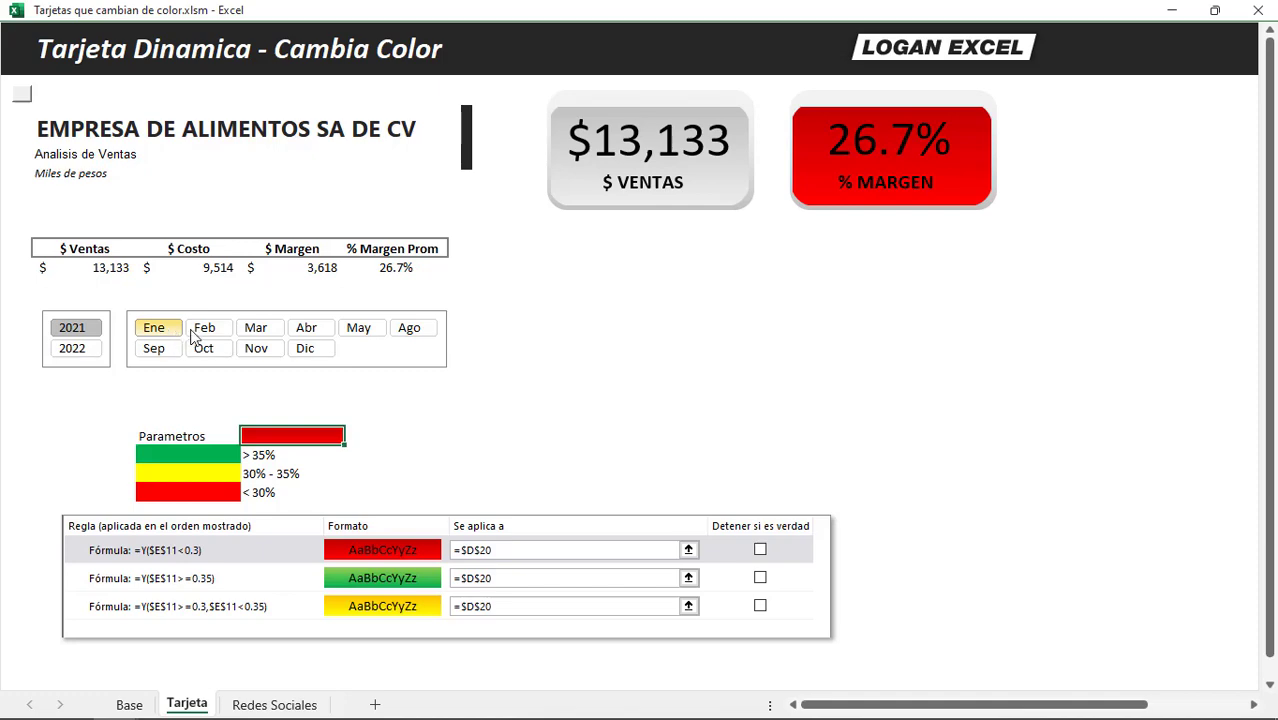
- Cycle the month slicer through Feb, Mar, Abr, May, Ago, Nov and May, watching the card recolor
{"action": "left_click", "coordinate": [204, 332]}
{"action": "left_click", "coordinate": [257, 331]}
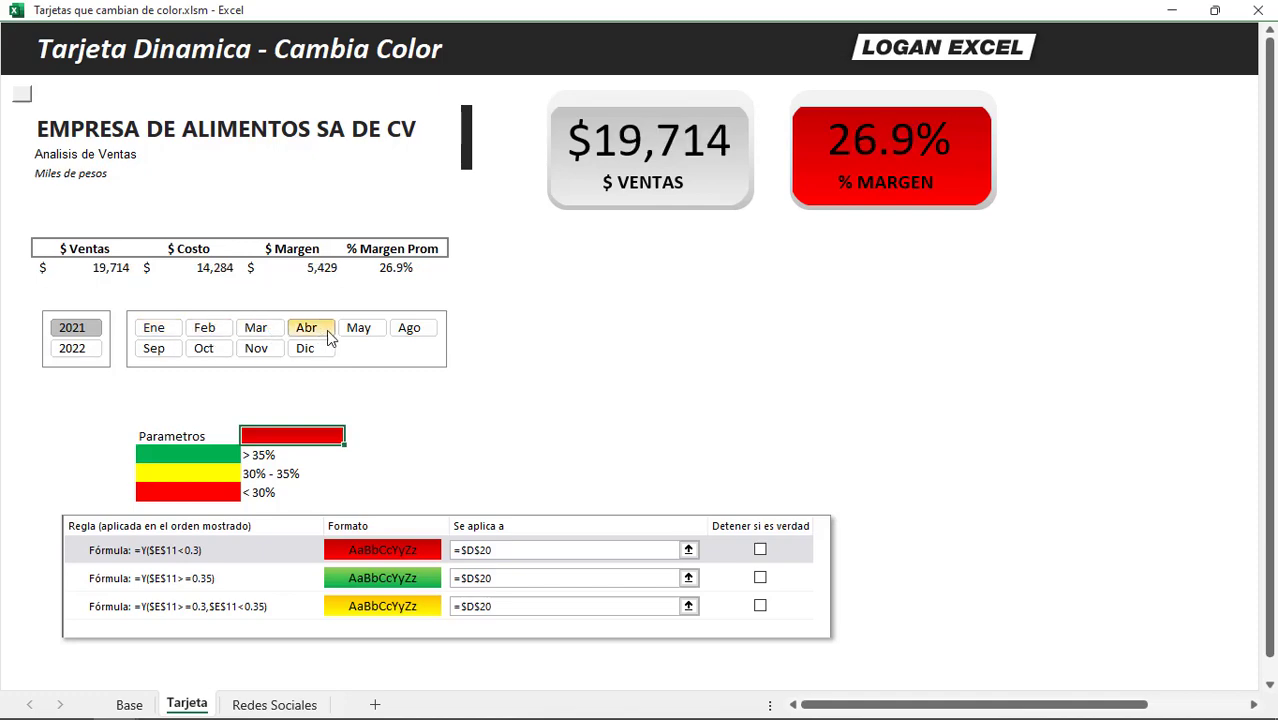
{"action": "left_click", "coordinate": [328, 334]}
{"action": "left_click", "coordinate": [359, 332]}
{"action": "left_click", "coordinate": [412, 328]}
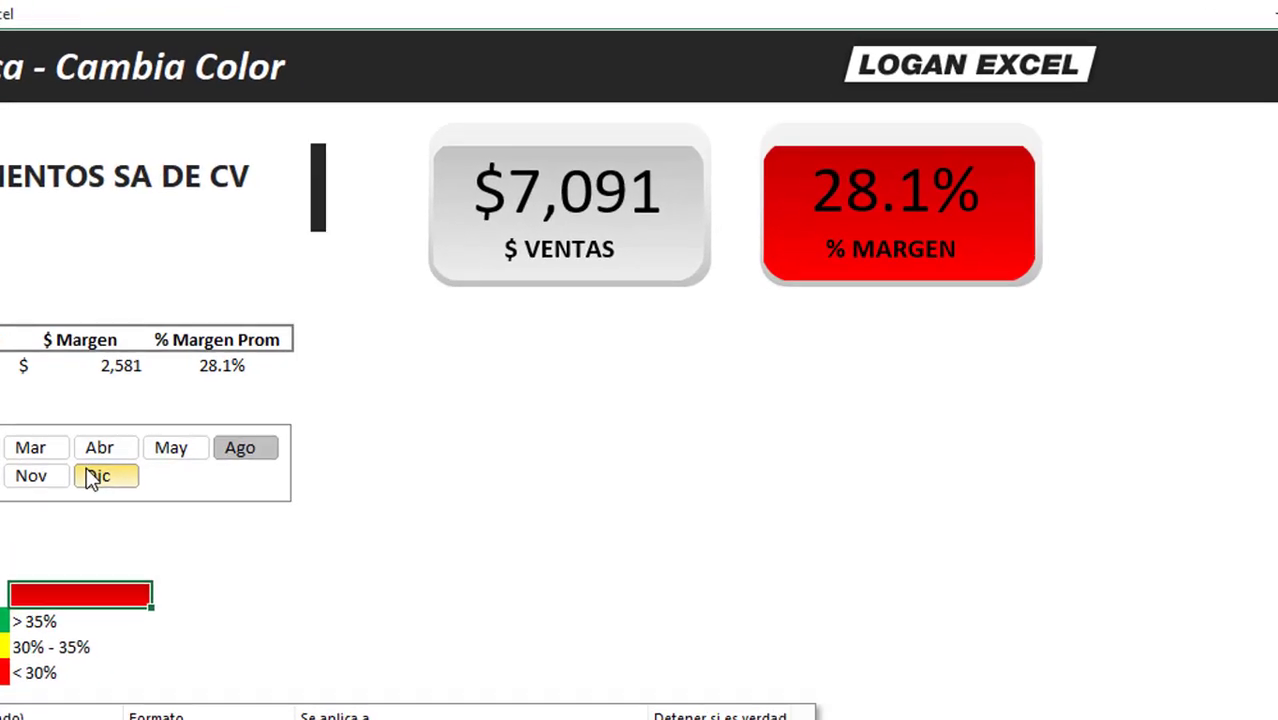
{"action": "left_click", "coordinate": [106, 476]}
{"action": "left_click", "coordinate": [30, 476]}
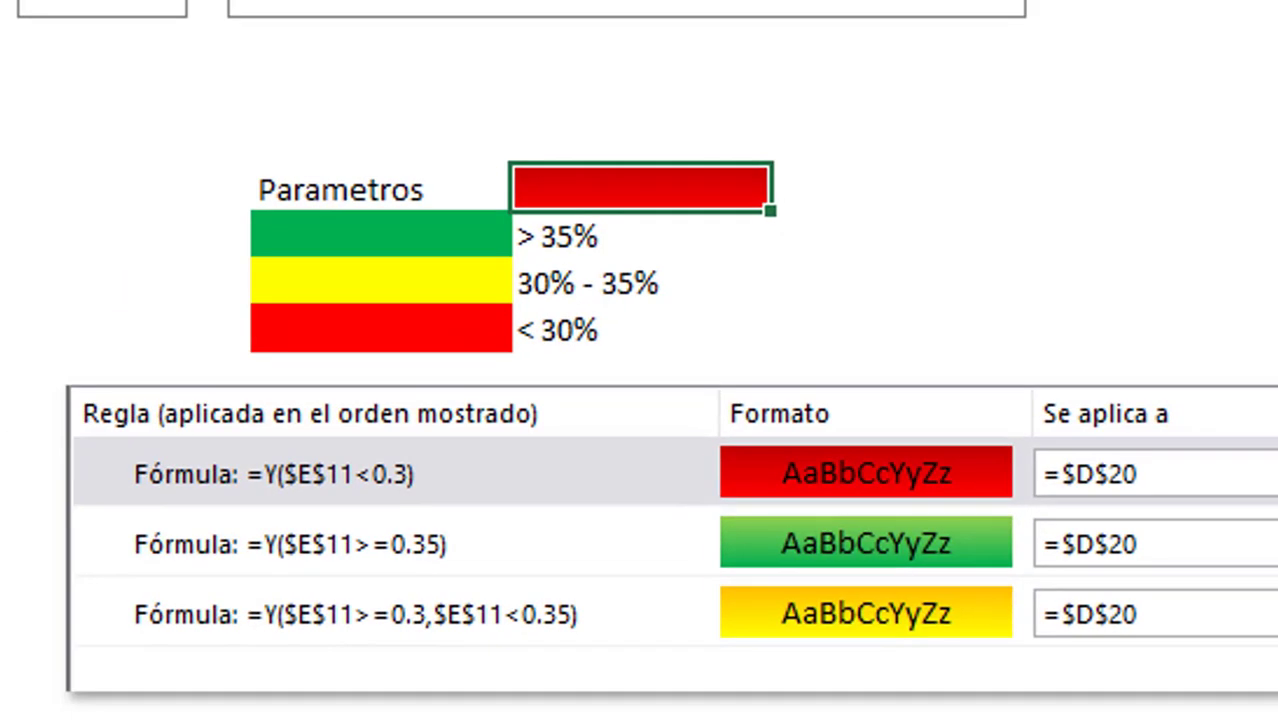
- Highlight the >35% to <30% threshold labels and the red % MARGEN card
{"action": "left_click_drag", "start_coordinate": [582, 248], "coordinate": [588, 316]}
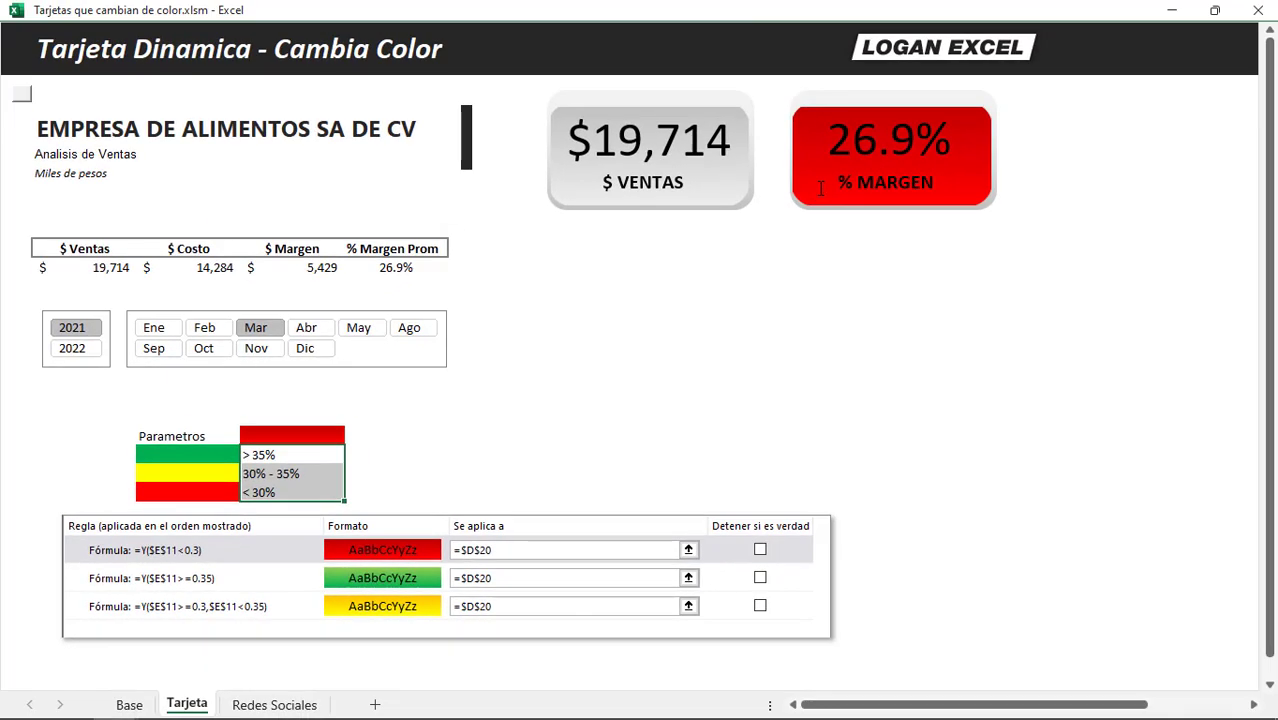
{"action": "left_click", "coordinate": [828, 193]}
{"action": "left_click", "coordinate": [816, 121]}
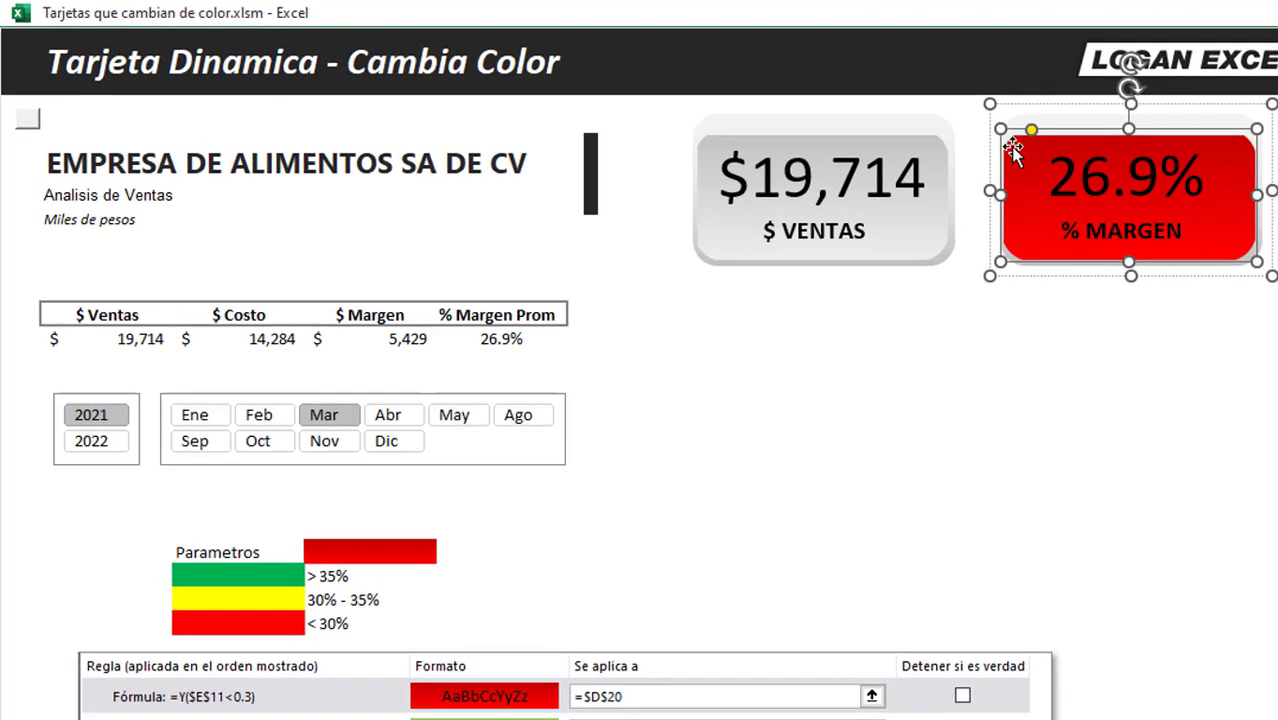
- Filter through Abr, Oct, Ene, Feb, Ago, Sep to Dic, Mar, Feb, Nov, Abr and Ago
{"action": "left_click", "coordinate": [395, 413]}
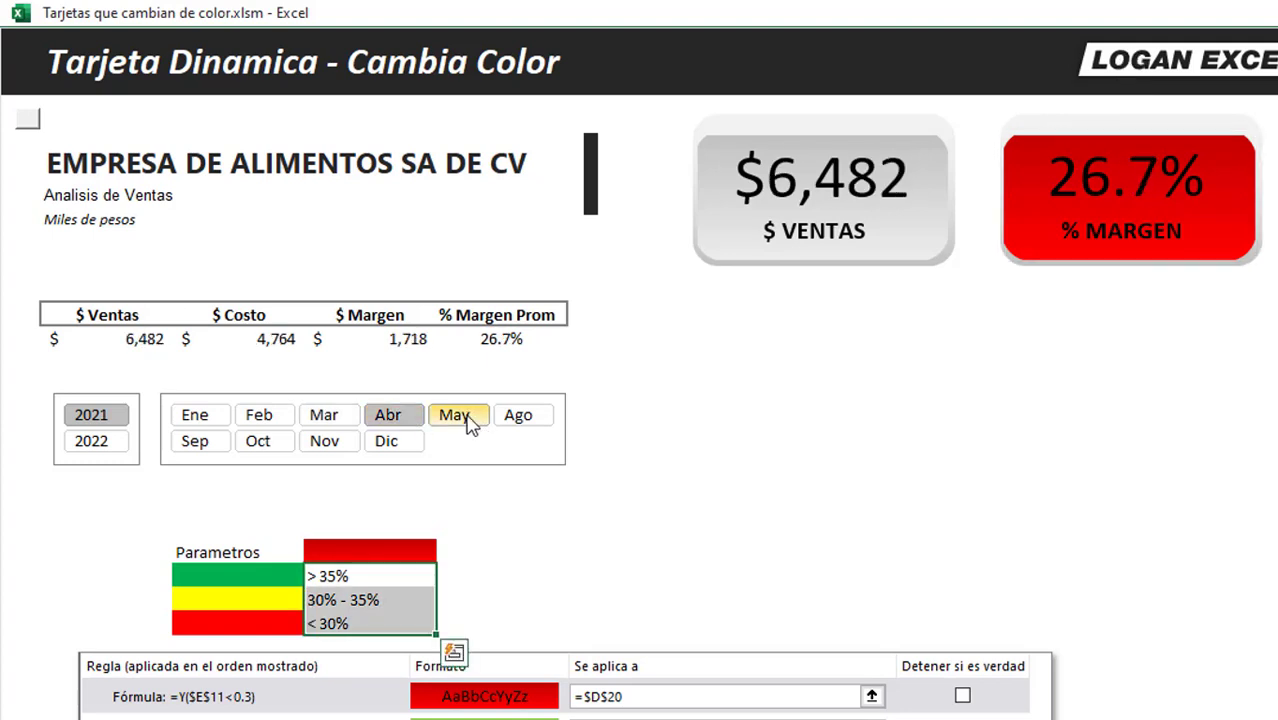
{"action": "left_click", "coordinate": [262, 443]}
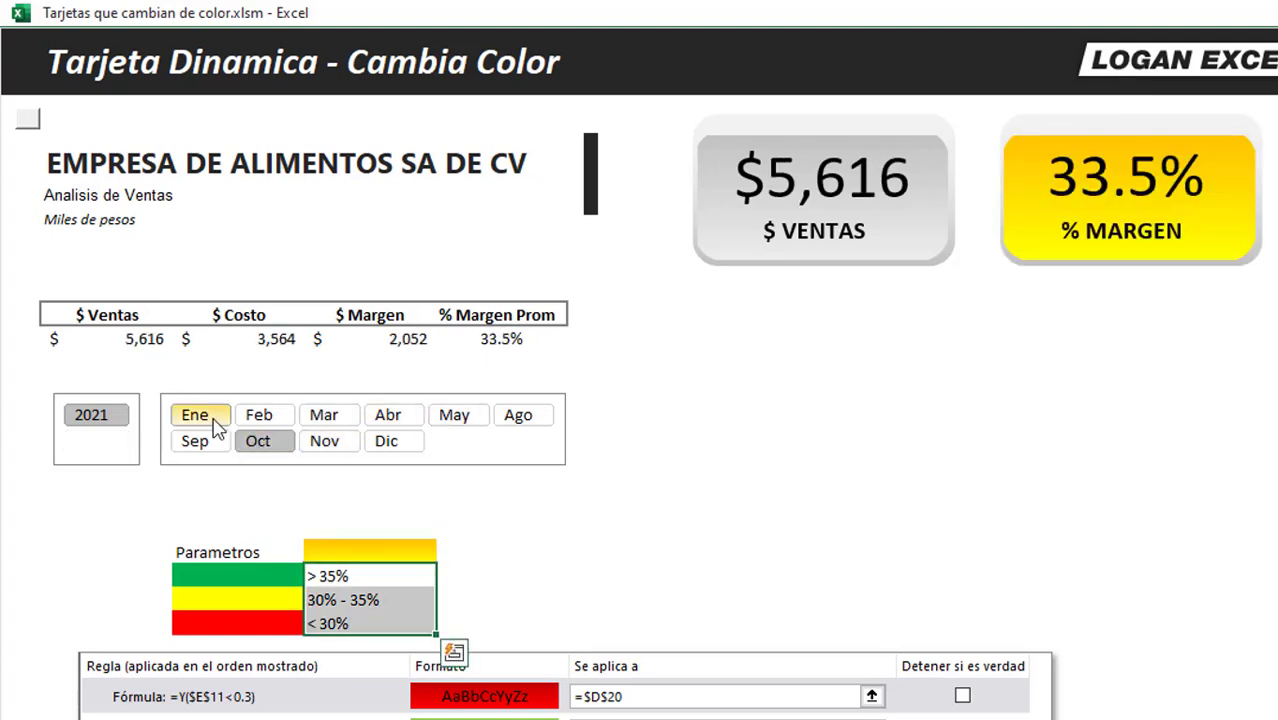
{"action": "left_click", "coordinate": [212, 422]}
{"action": "left_click", "coordinate": [273, 416]}
{"action": "left_click", "coordinate": [522, 418]}
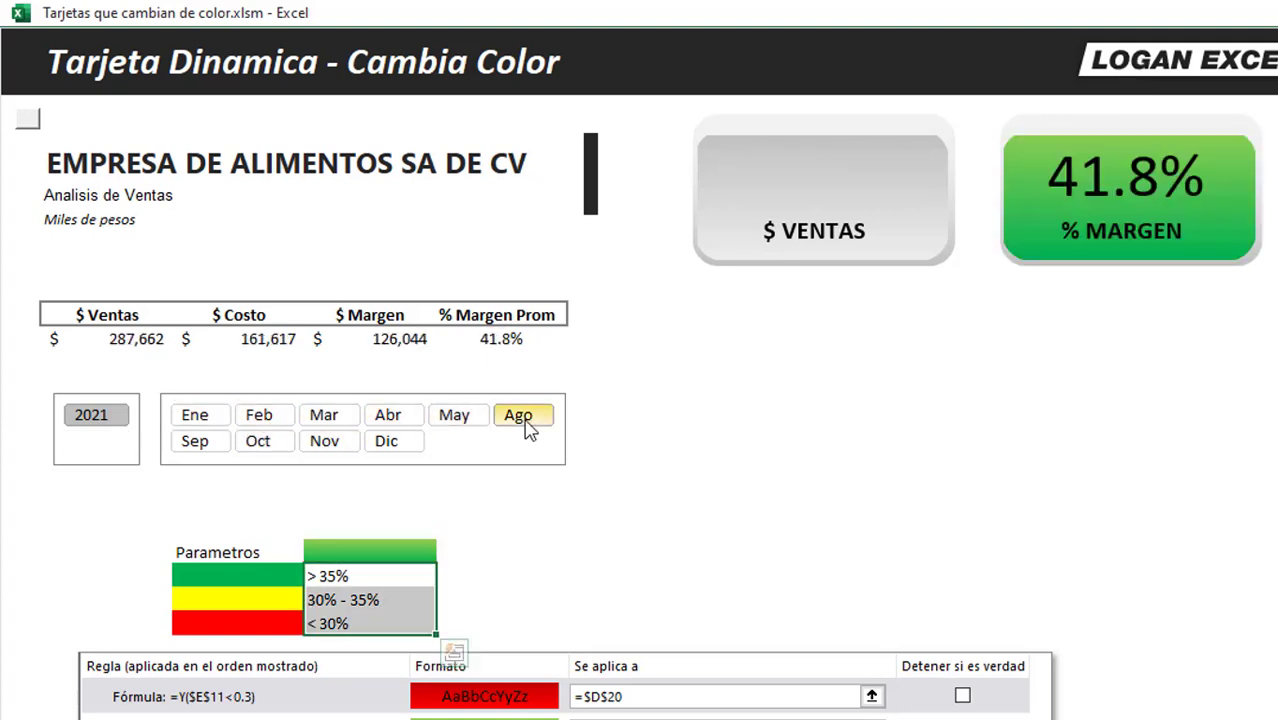
{"action": "left_click", "coordinate": [208, 446]}
{"action": "left_click", "coordinate": [258, 441]}
{"action": "left_click", "coordinate": [324, 441]}
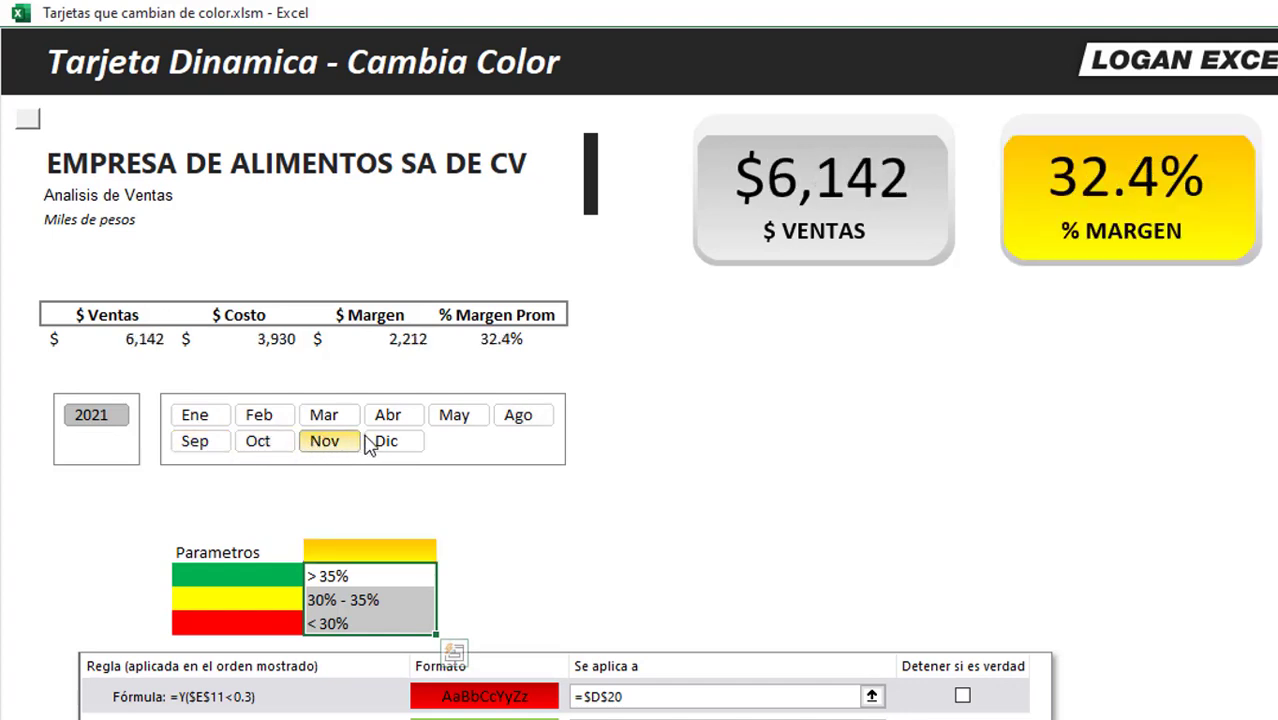
{"action": "left_click", "coordinate": [386, 441]}
{"action": "left_click", "coordinate": [343, 422]}
{"action": "left_click", "coordinate": [276, 424]}
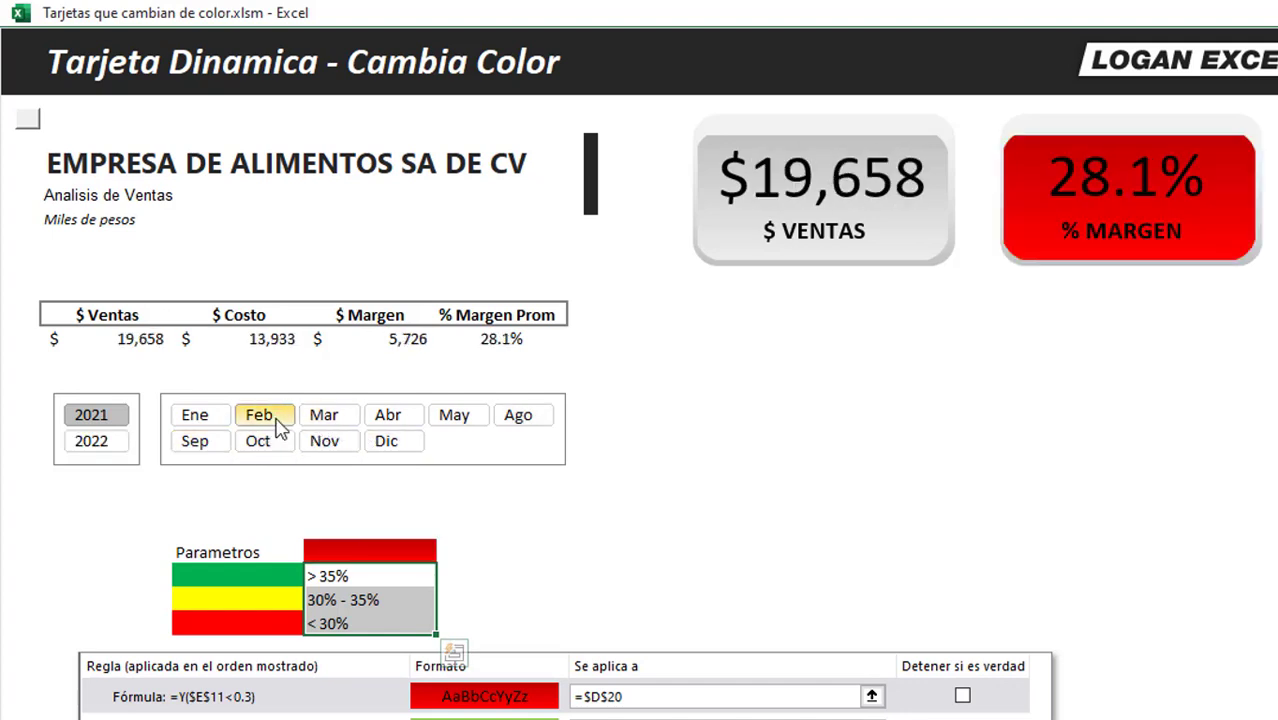
{"action": "left_click", "coordinate": [354, 446]}
{"action": "left_click", "coordinate": [390, 420]}
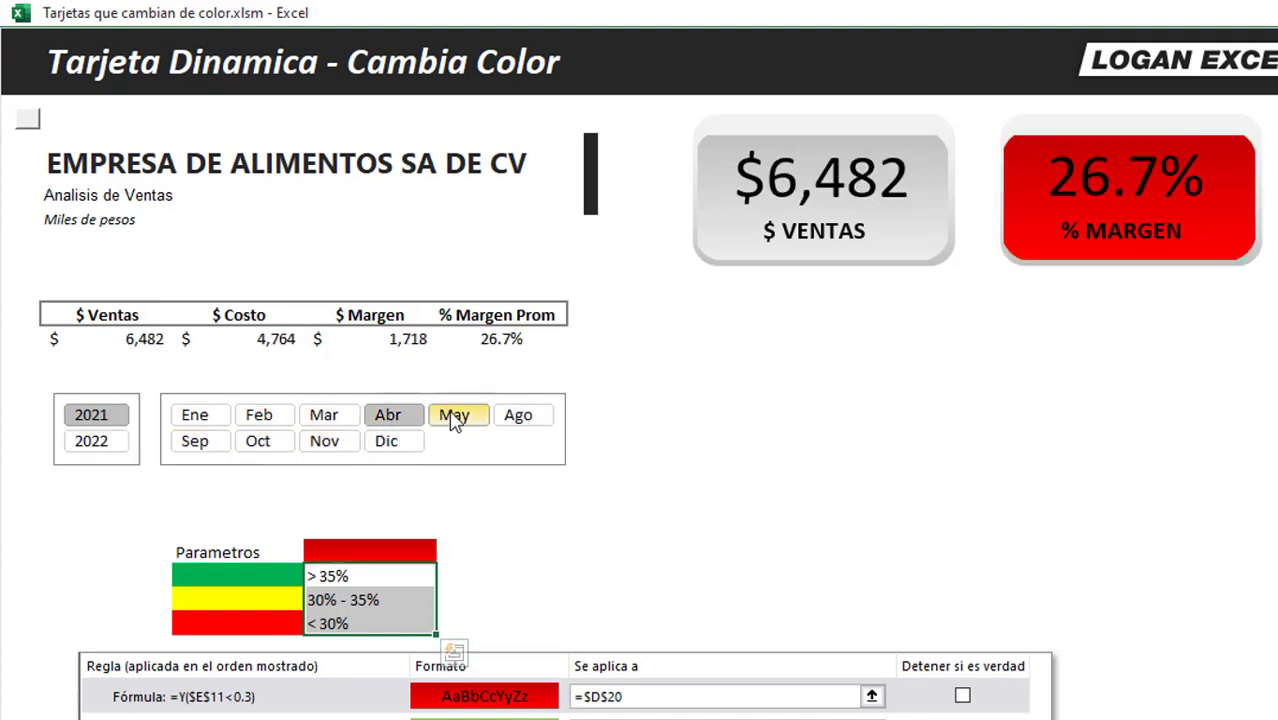
{"action": "left_click", "coordinate": [508, 420]}
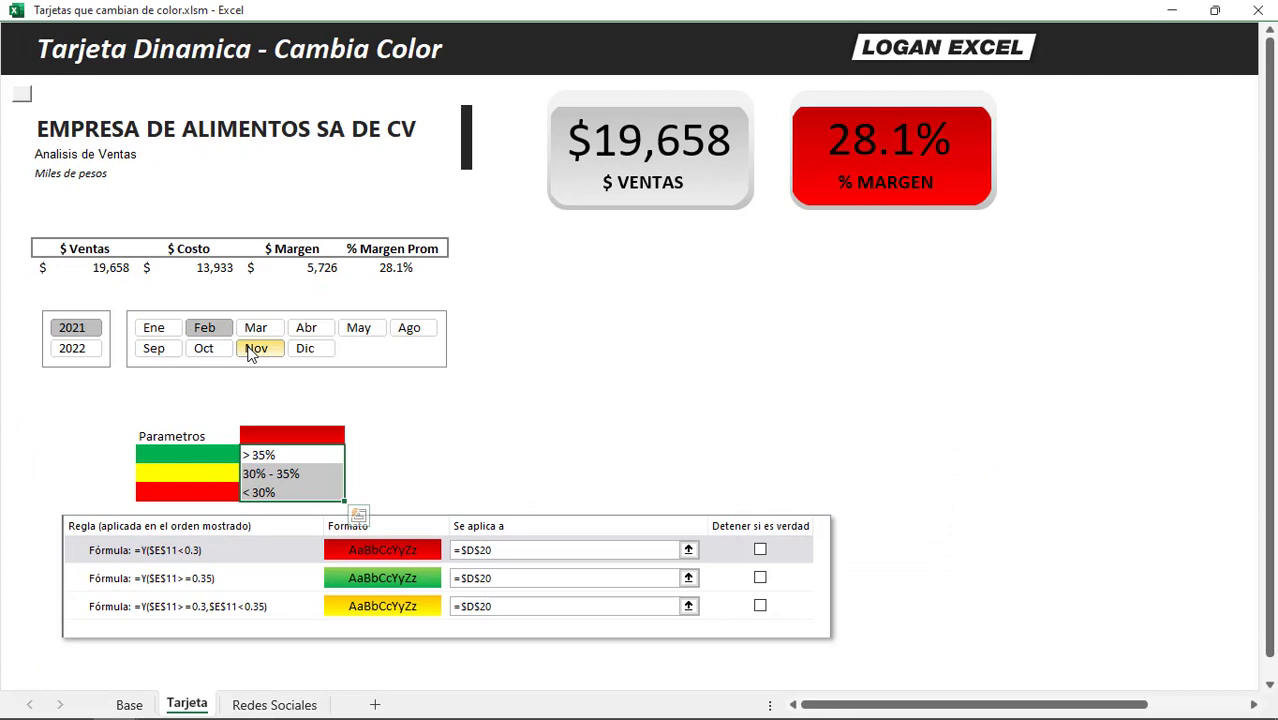
- Step through Nov's yellow 32.4%, Abr, Dic, Mar, all months and Ago, ending on Feb's red 28.1%
{"action": "left_click", "coordinate": [254, 349]}
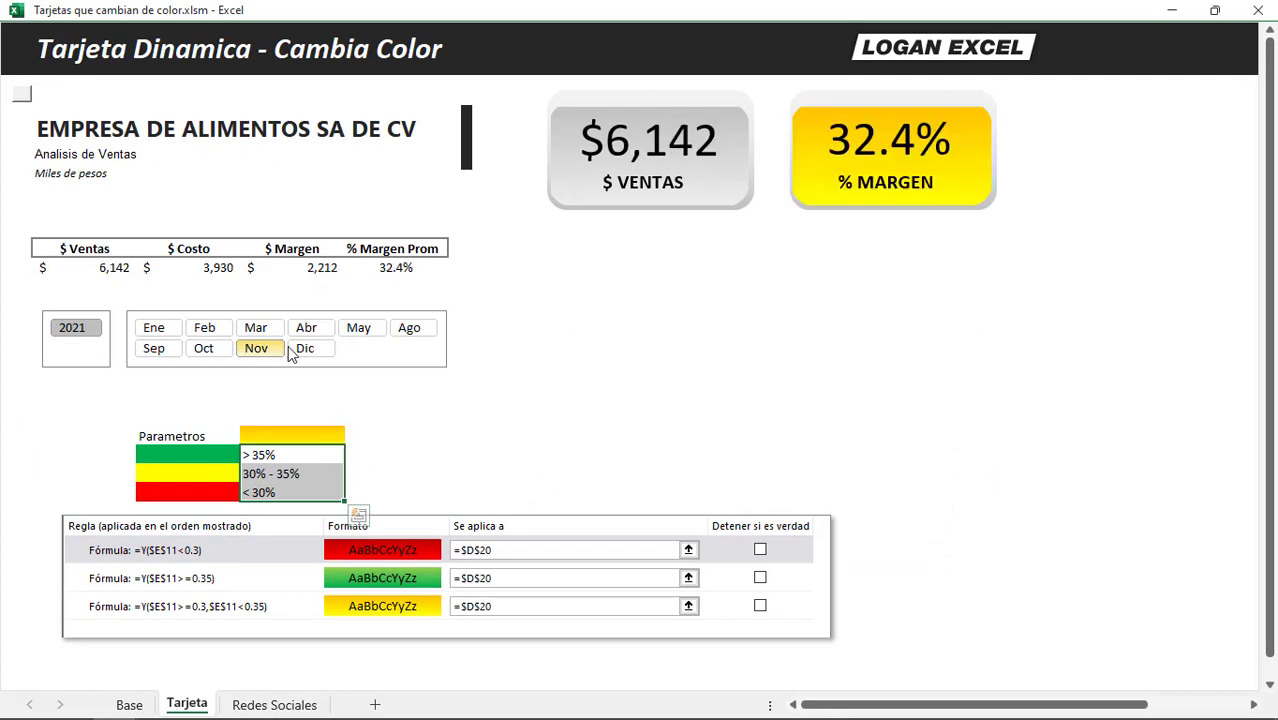
{"action": "left_click", "coordinate": [306, 328]}
{"action": "left_click", "coordinate": [305, 348]}
{"action": "left_click", "coordinate": [204, 328]}
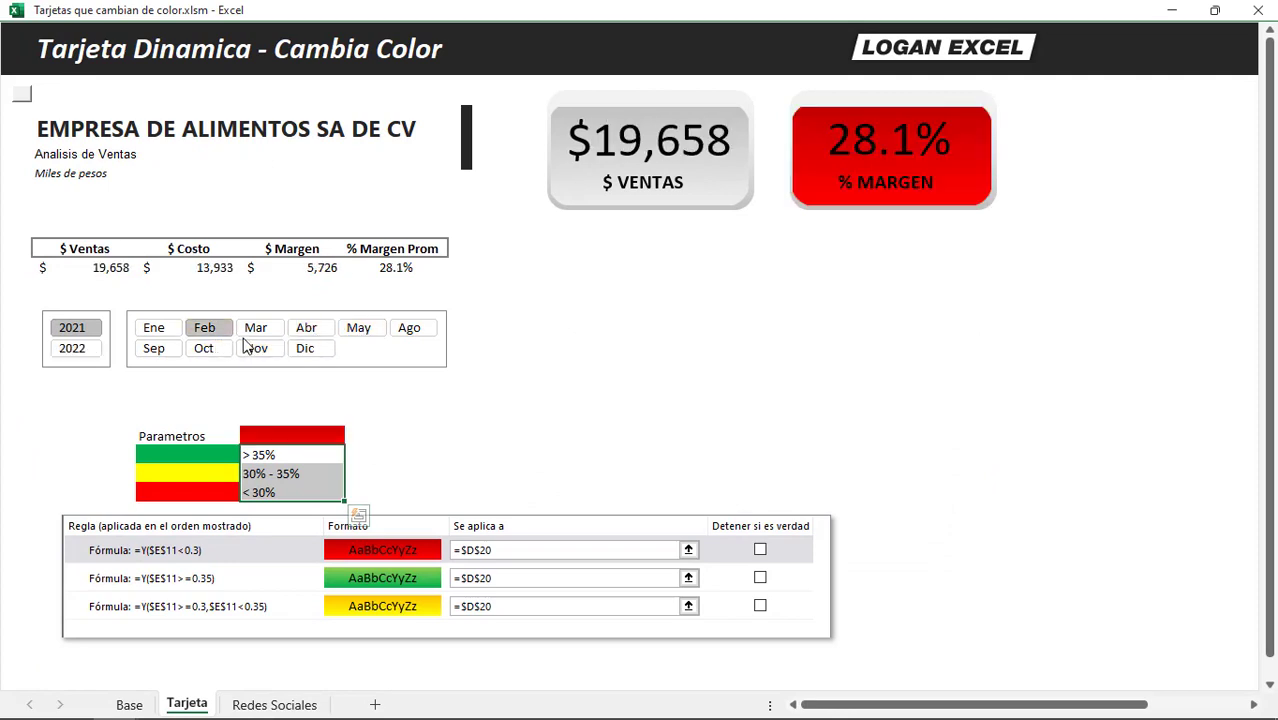
{"action": "left_click", "coordinate": [256, 328]}
{"action": "left_click", "coordinate": [306, 328]}
{"action": "left_click", "coordinate": [370, 326]}
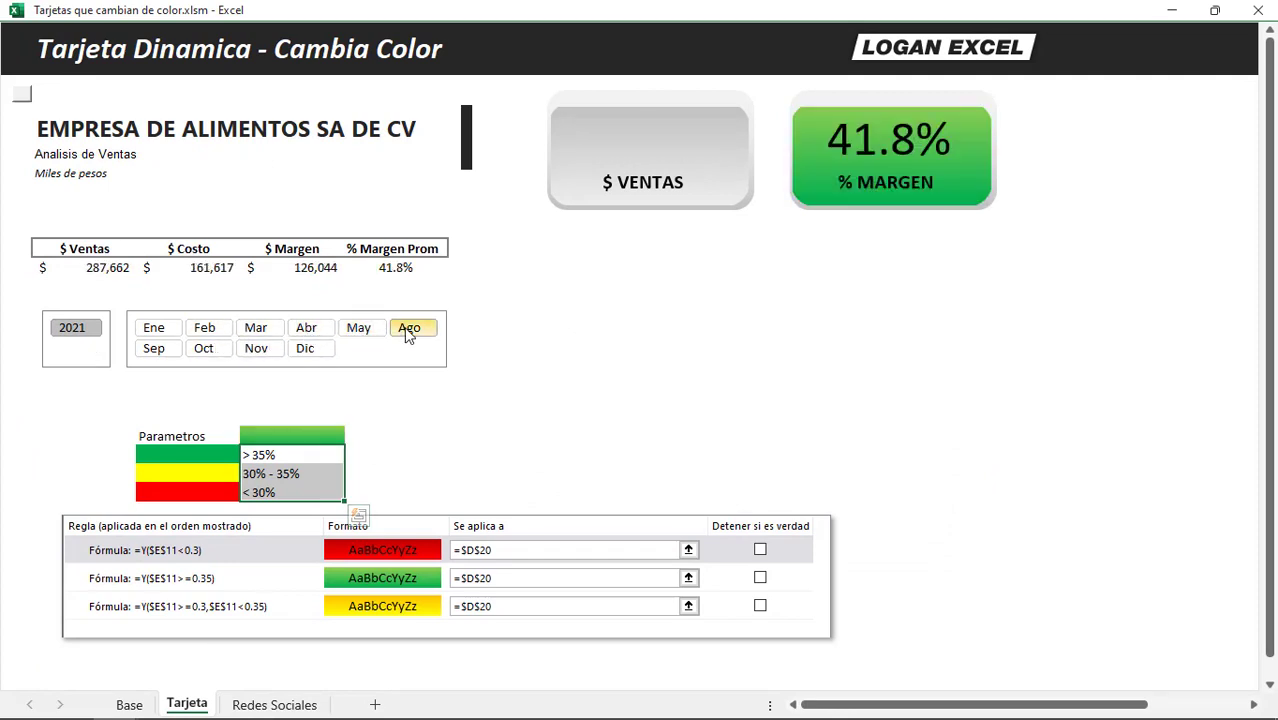
{"action": "left_click", "coordinate": [408, 328]}
{"action": "left_click", "coordinate": [256, 328]}
{"action": "left_click", "coordinate": [204, 328]}
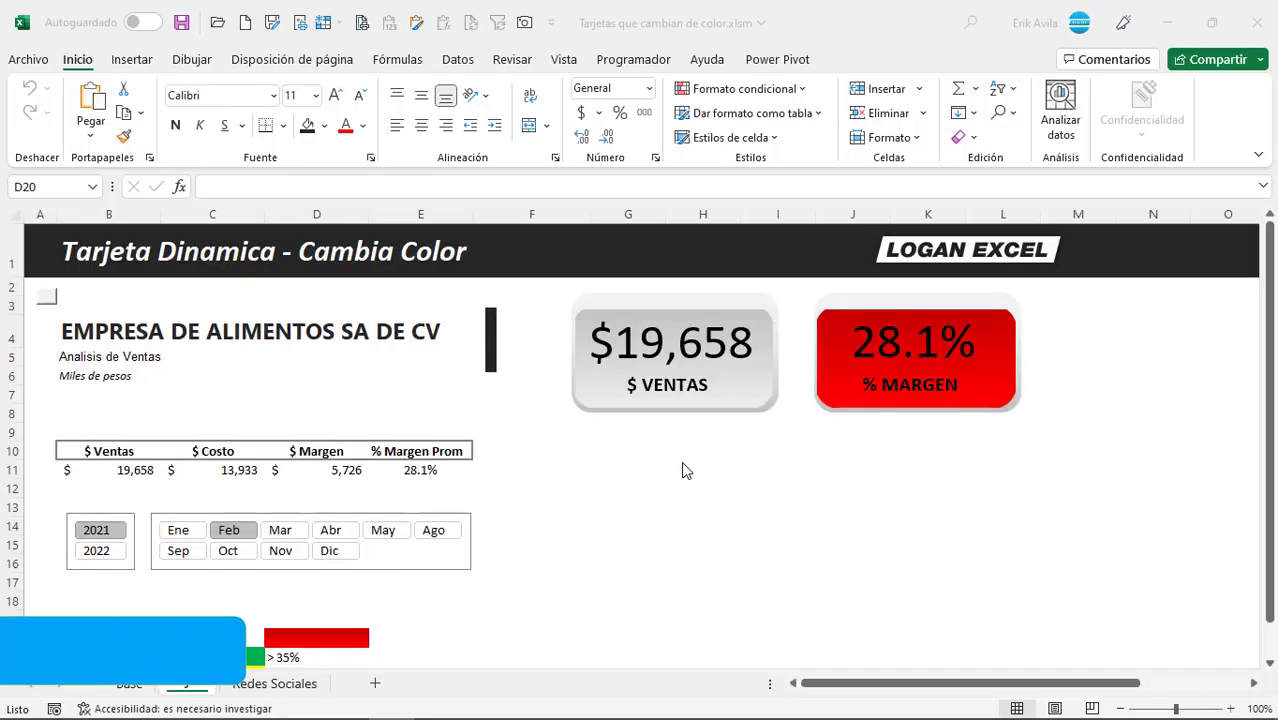
- Filter through Mar, Abr, Ago, Dic, Nov, Feb, Sep, Oct and Nov, then all months for a green margin
{"action": "left_click", "coordinate": [600, 458]}
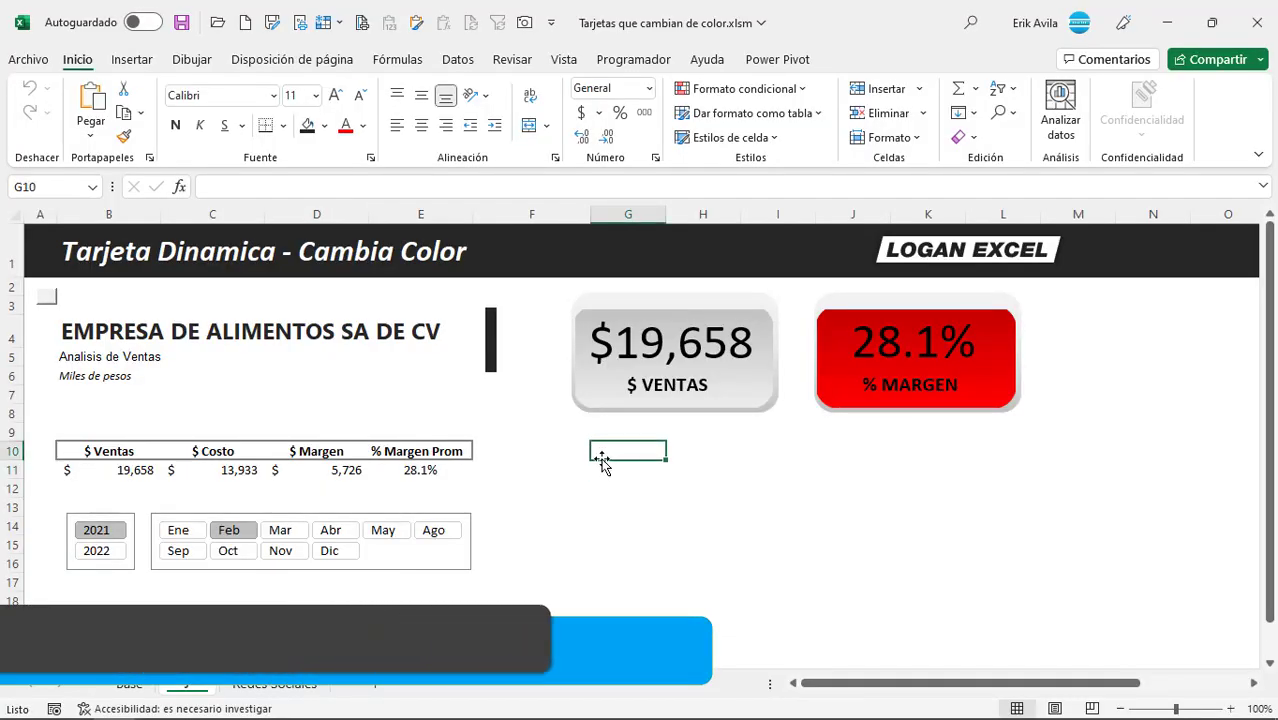
{"action": "scroll", "coordinate": [595, 467], "scroll_direction": "down", "scroll_amount": 1}
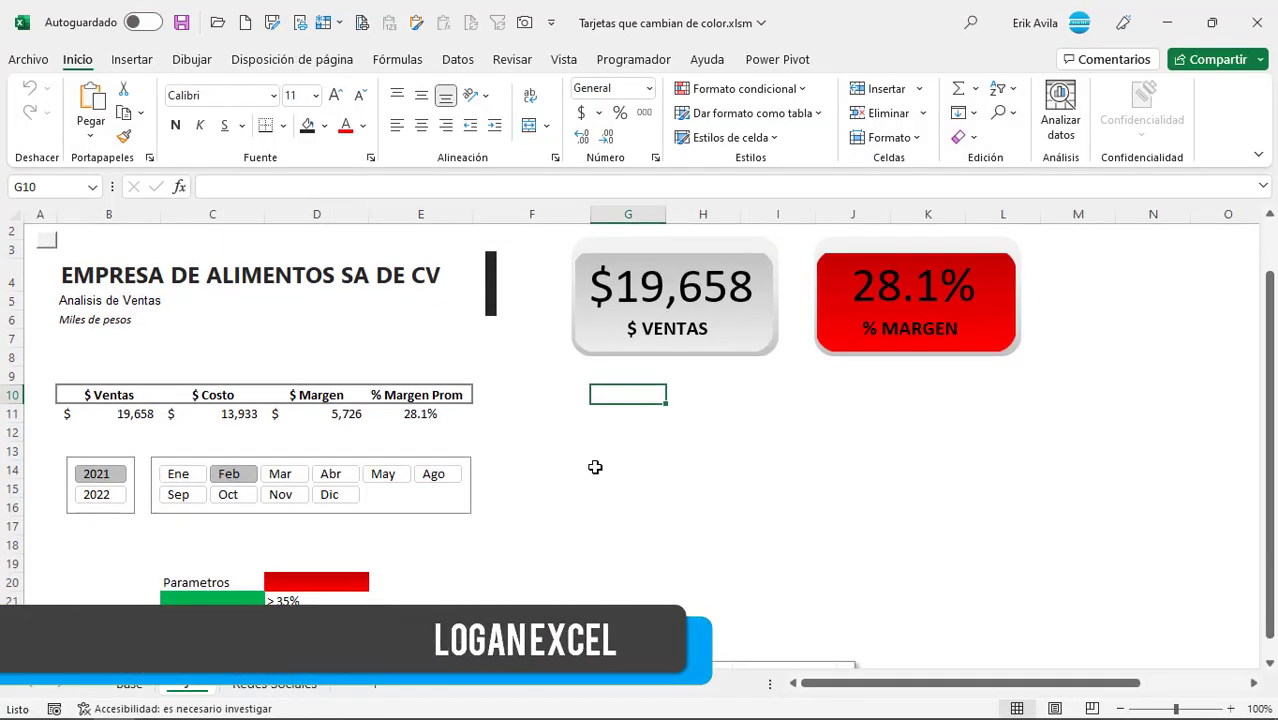
{"action": "scroll", "coordinate": [595, 467], "scroll_direction": "down", "scroll_amount": 2}
{"action": "scroll", "coordinate": [593, 465], "scroll_direction": "up", "scroll_amount": 2}
{"action": "left_click", "coordinate": [280, 476]}
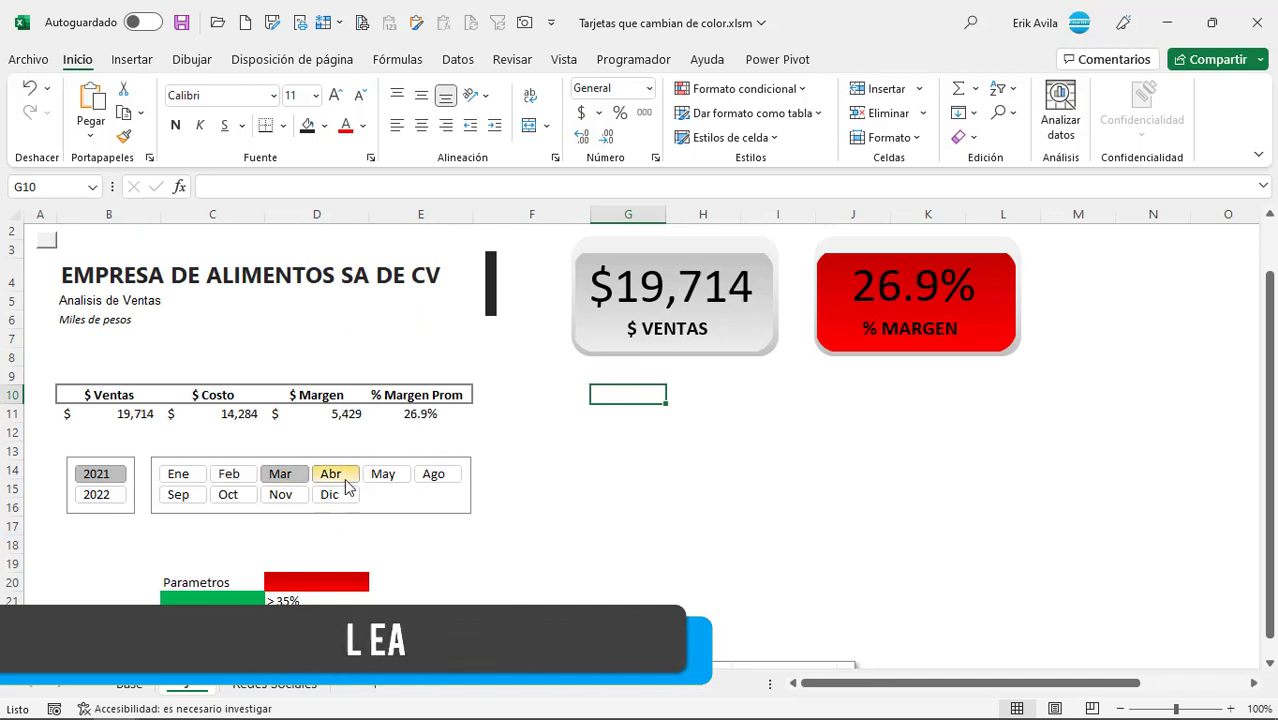
{"action": "left_click", "coordinate": [344, 480]}
{"action": "left_click", "coordinate": [431, 476]}
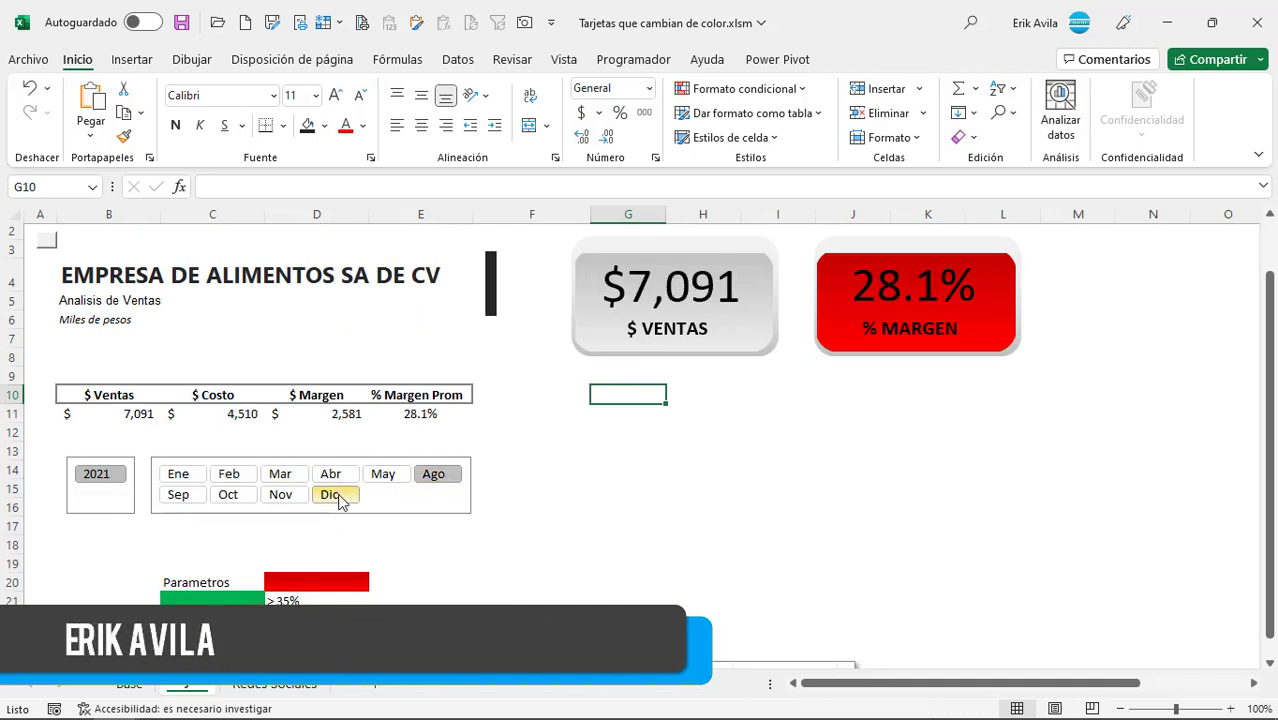
{"action": "left_click", "coordinate": [338, 497]}
{"action": "left_click", "coordinate": [283, 497]}
{"action": "left_click", "coordinate": [226, 478]}
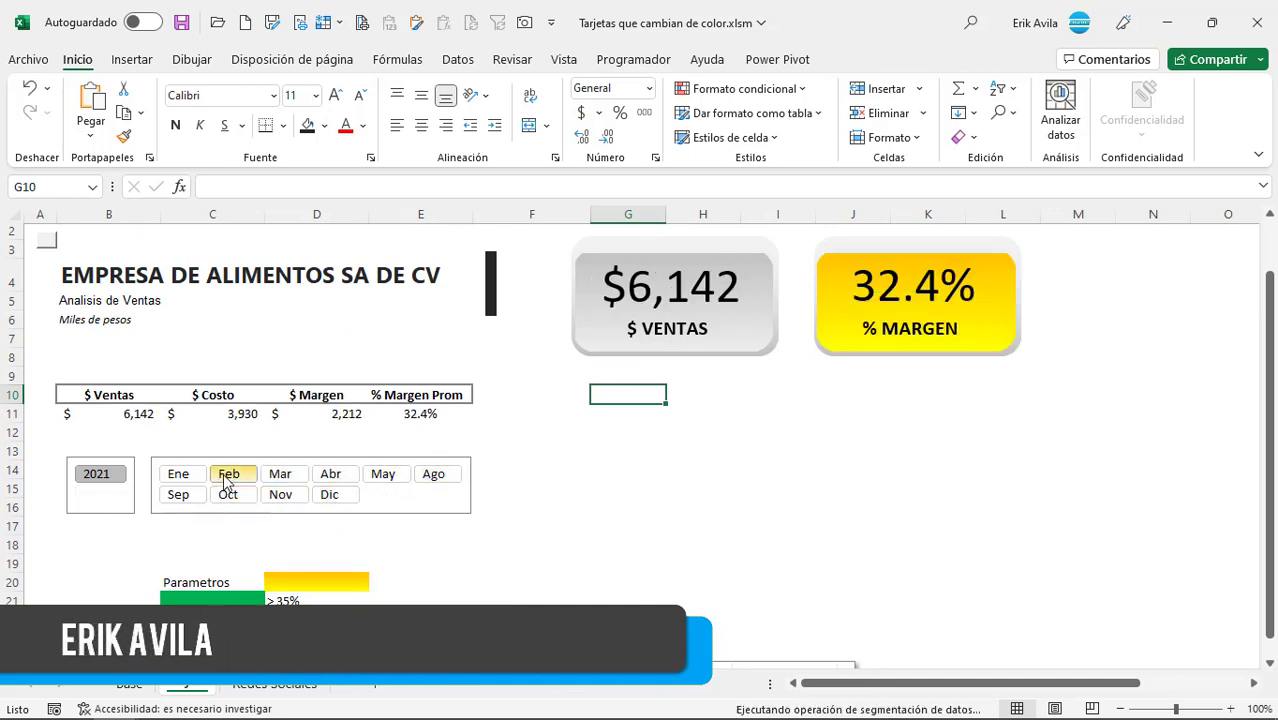
{"action": "left_click", "coordinate": [179, 495]}
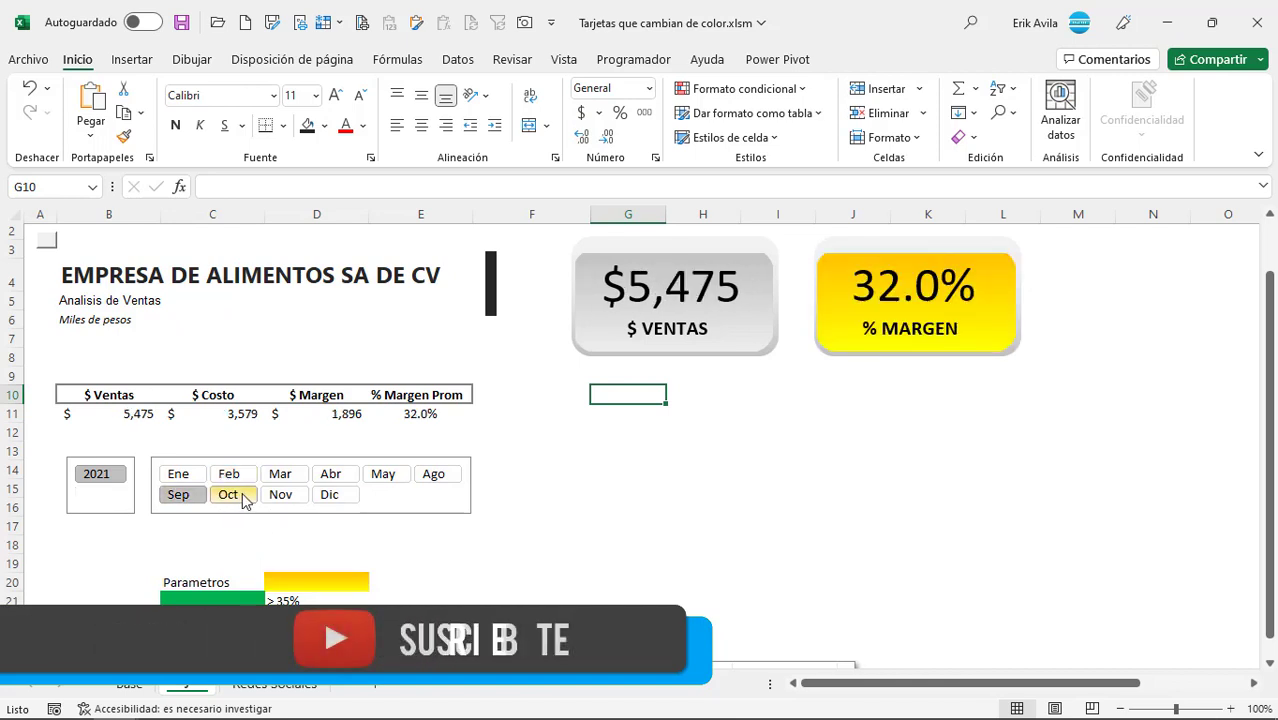
{"action": "left_click", "coordinate": [238, 496]}
{"action": "left_click", "coordinate": [287, 496]}
{"action": "left_click", "coordinate": [383, 475]}
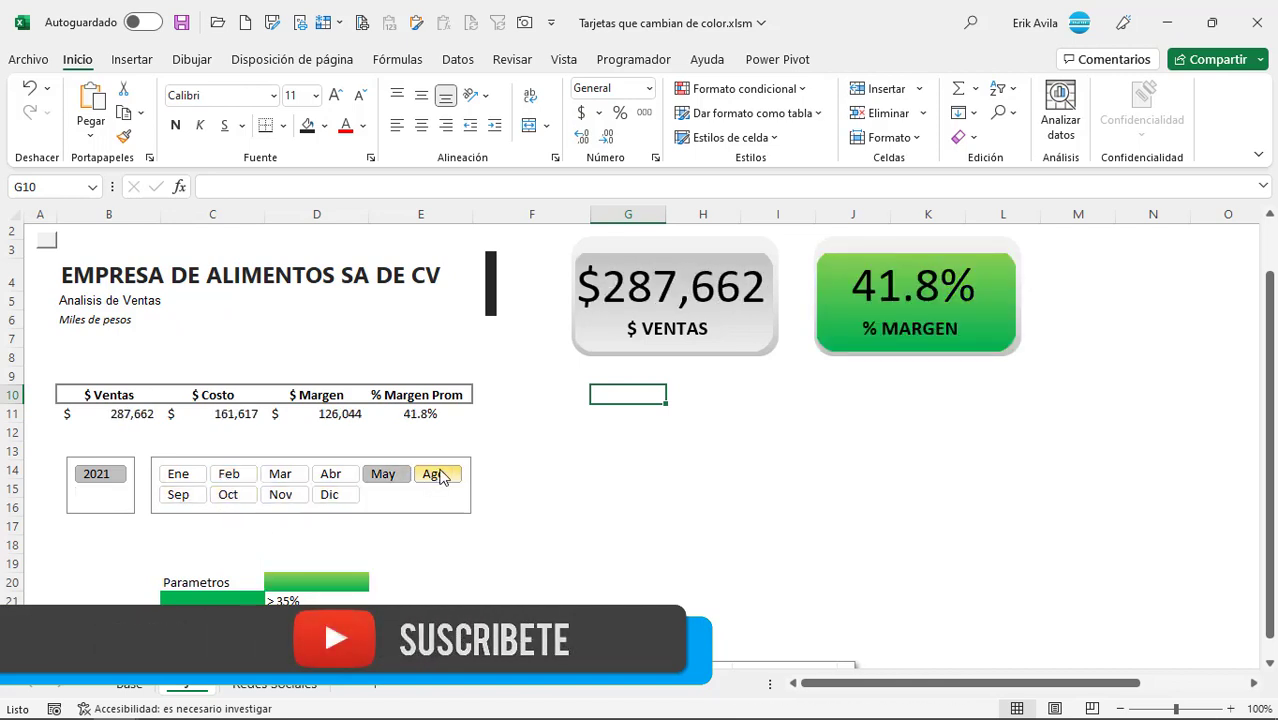
- Filter to Ago, May and Dic, then select the yellow 34.8% card and its % MARGEN text box
{"action": "left_click", "coordinate": [438, 475]}
{"action": "left_click", "coordinate": [384, 474]}
{"action": "left_click", "coordinate": [333, 495]}
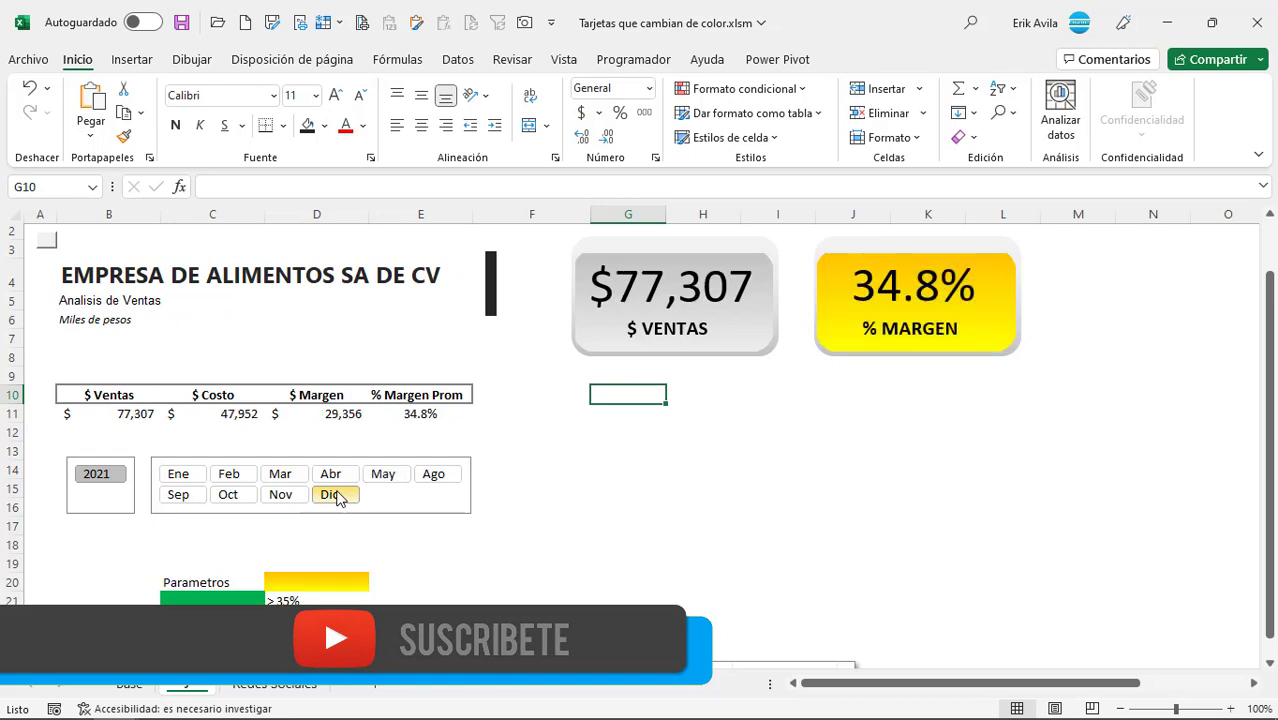
{"action": "scroll", "coordinate": [337, 497], "scroll_direction": "down", "scroll_amount": 1}
{"action": "left_click_drag", "start_coordinate": [345, 543], "coordinate": [320, 580]}
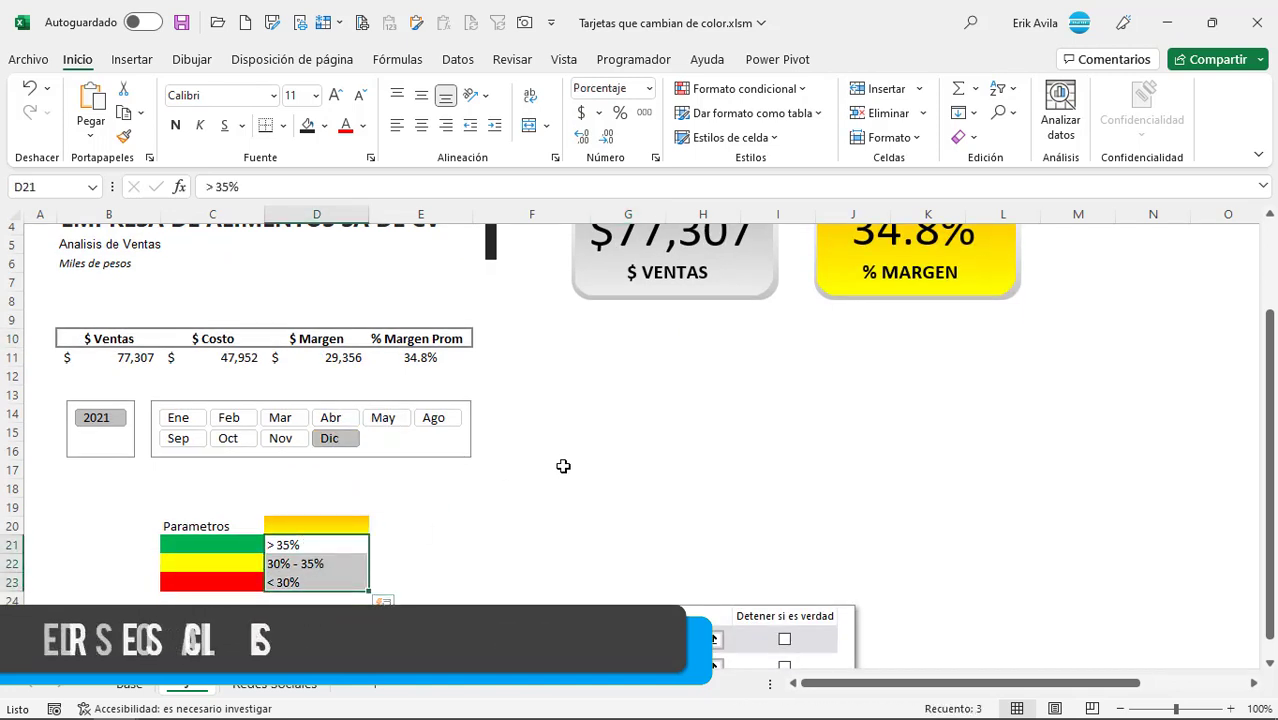
{"action": "scroll", "coordinate": [563, 466], "scroll_direction": "up", "scroll_amount": 1}
{"action": "left_click", "coordinate": [822, 340]}
{"action": "left_click", "coordinate": [830, 331]}
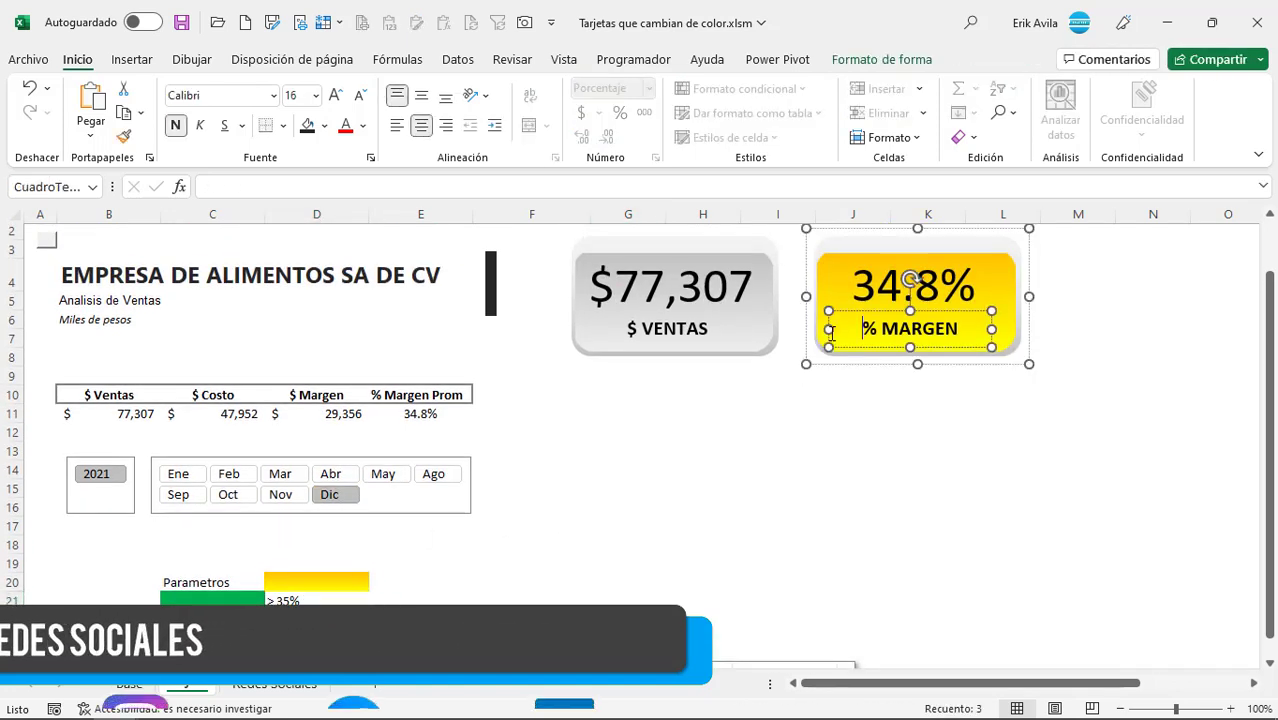
- Filter to Mar, select indicator cell D20, then switch months to end on Abr's red 26.7% margin
{"action": "left_click", "coordinate": [281, 475]}
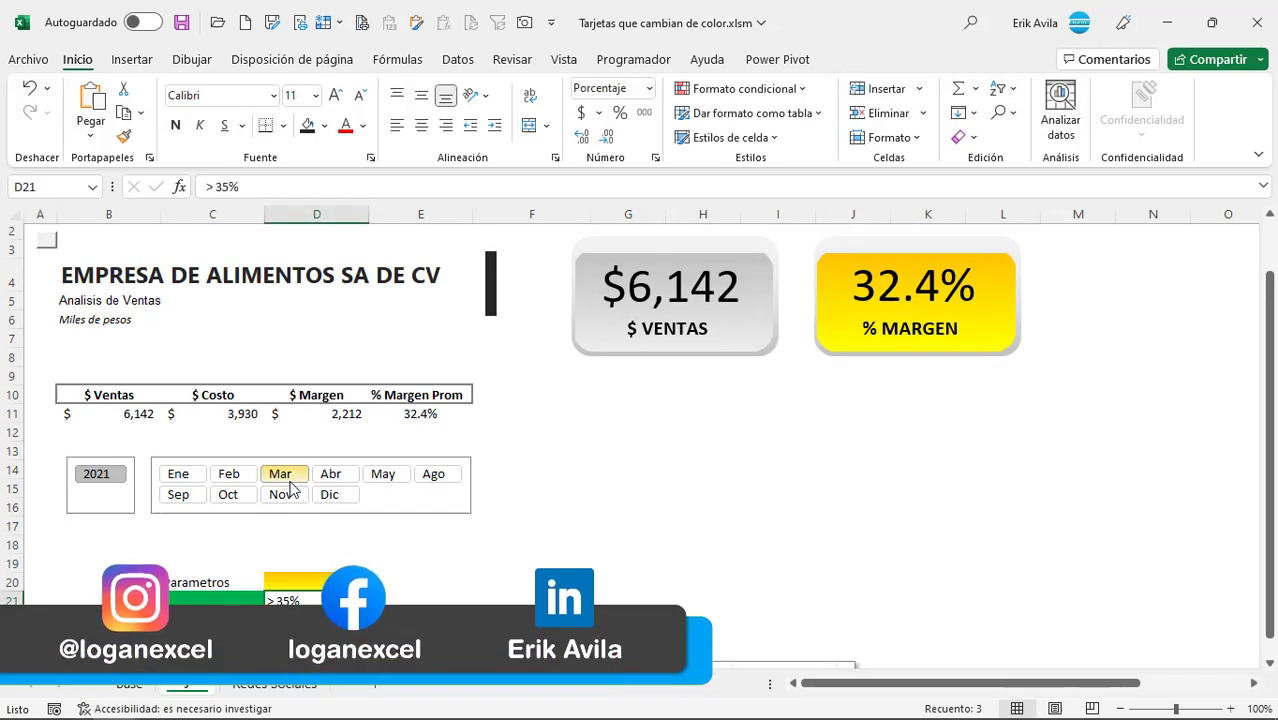
{"action": "left_click", "coordinate": [320, 580]}
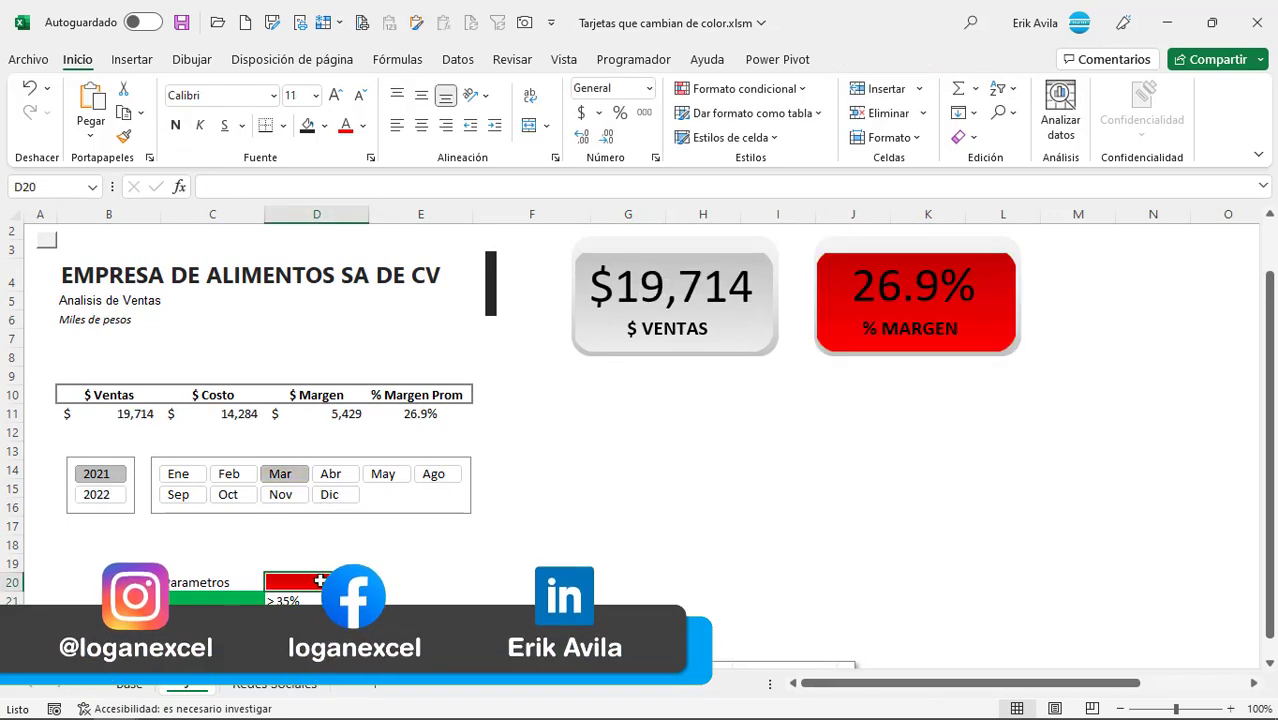
{"action": "left_click", "coordinate": [330, 476]}
{"action": "left_click", "coordinate": [332, 495]}
{"action": "left_click", "coordinate": [400, 476]}
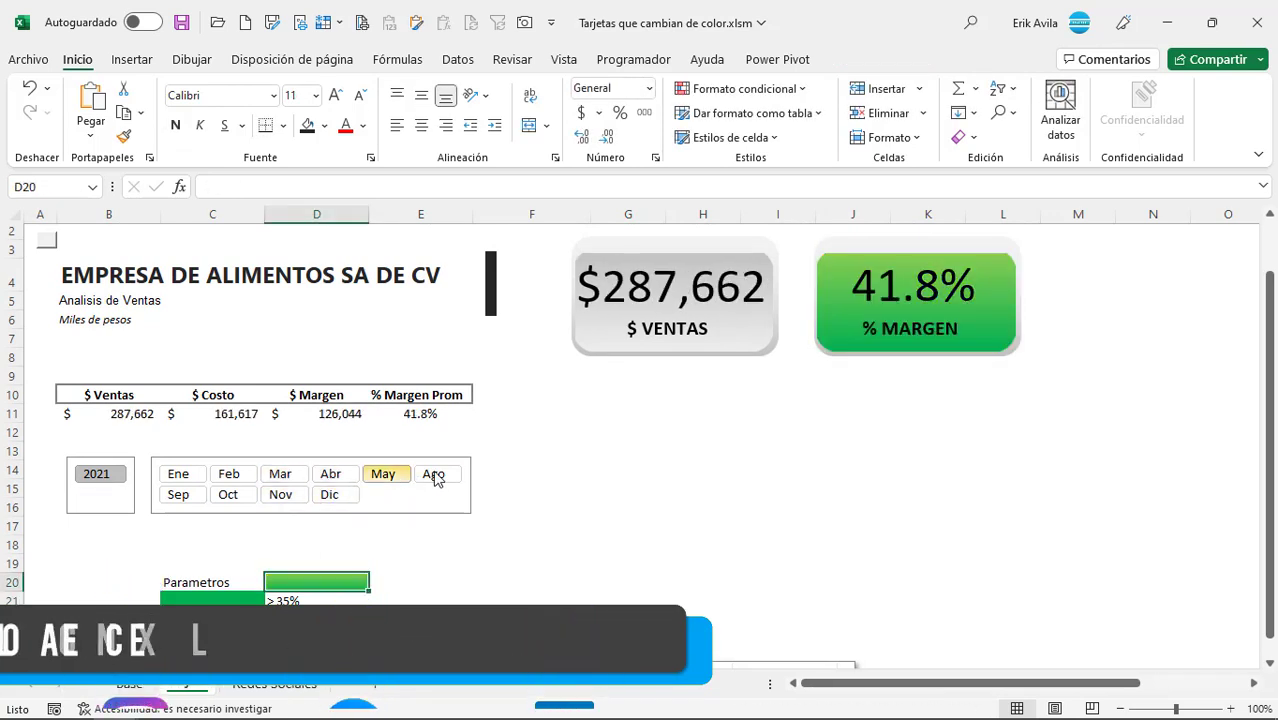
{"action": "left_click", "coordinate": [436, 476]}
{"action": "left_click", "coordinate": [330, 477]}
{"action": "left_click", "coordinate": [454, 540]}
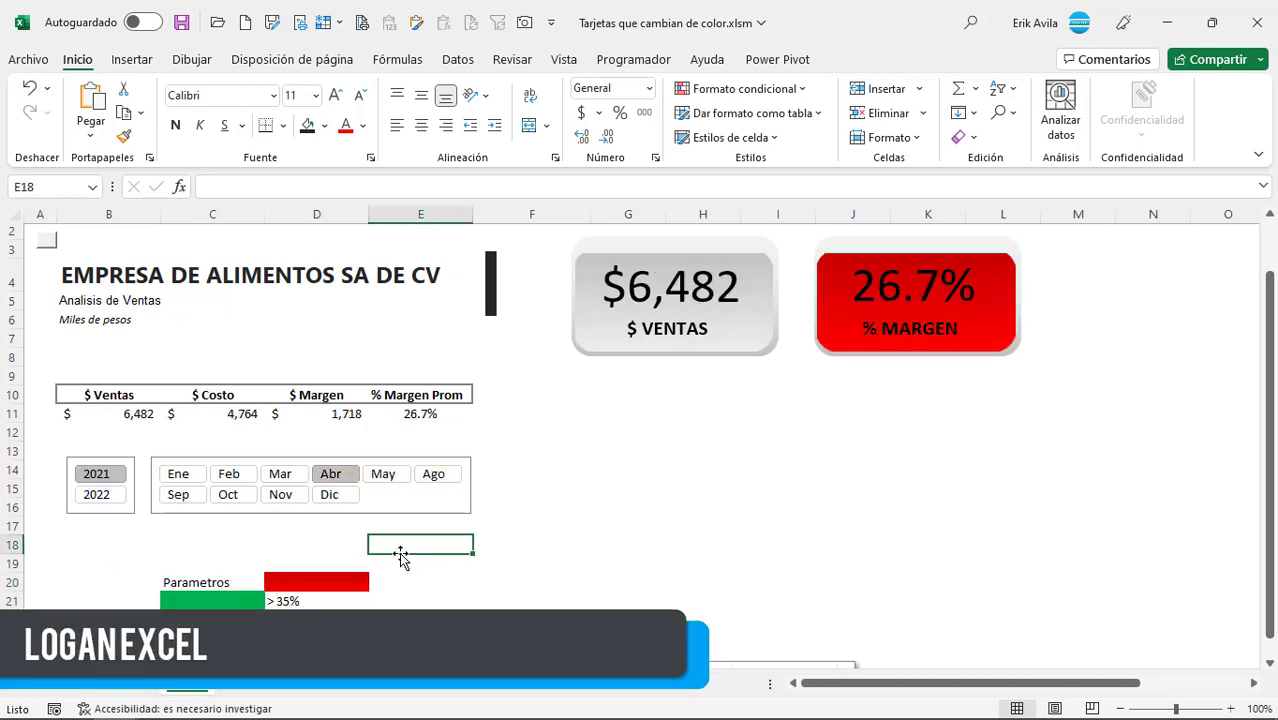
{"action": "scroll", "coordinate": [390, 545], "scroll_direction": "down", "scroll_amount": 1}
- Select the threshold labels and the yellow and red threshold colour cells in Parametros
{"action": "left_click", "coordinate": [317, 561]}
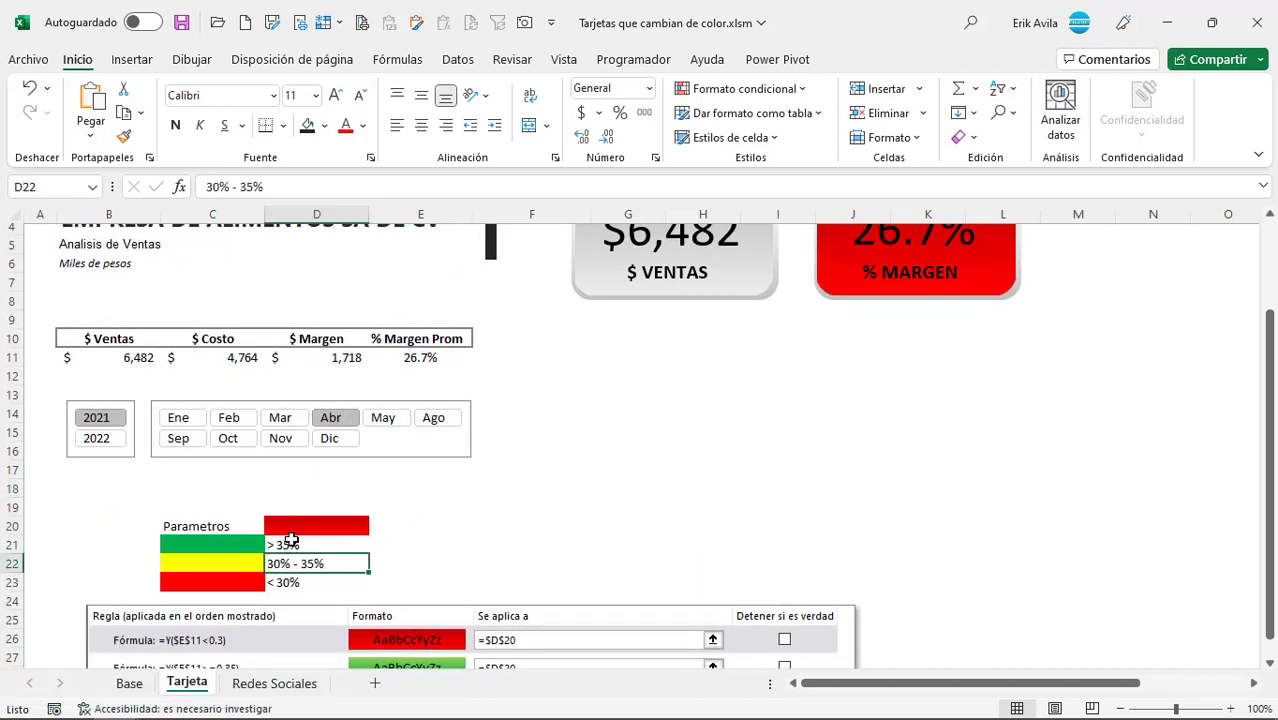
{"action": "left_click_drag", "start_coordinate": [291, 541], "coordinate": [305, 587]}
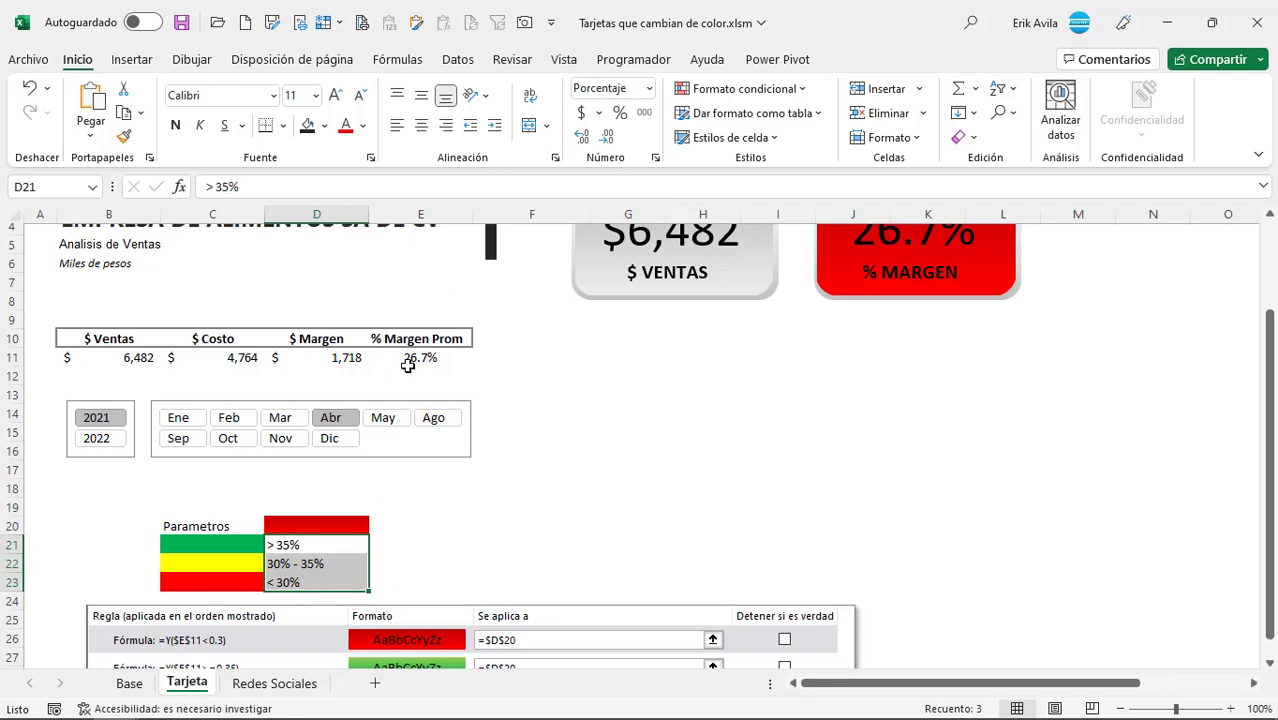
{"action": "left_click", "coordinate": [205, 557]}
{"action": "scroll", "coordinate": [208, 555], "scroll_direction": "down", "scroll_amount": 2}
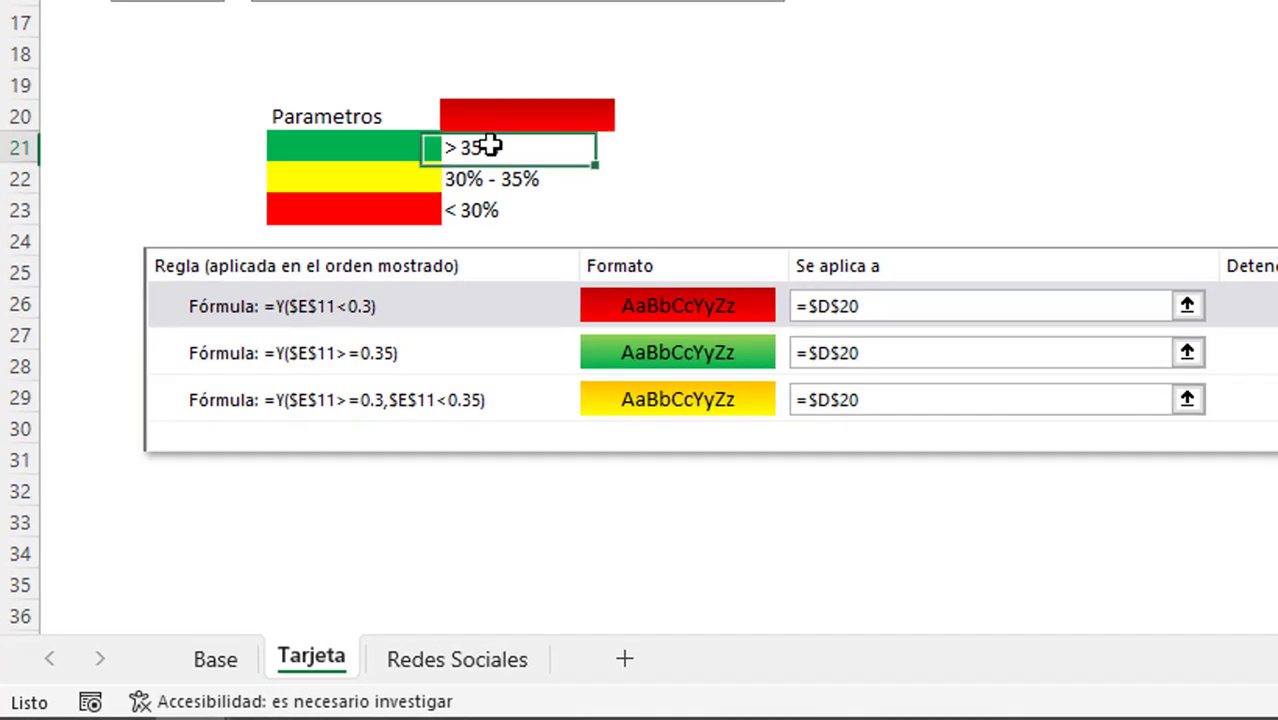
{"action": "left_click_drag", "start_coordinate": [368, 289], "coordinate": [373, 336]}
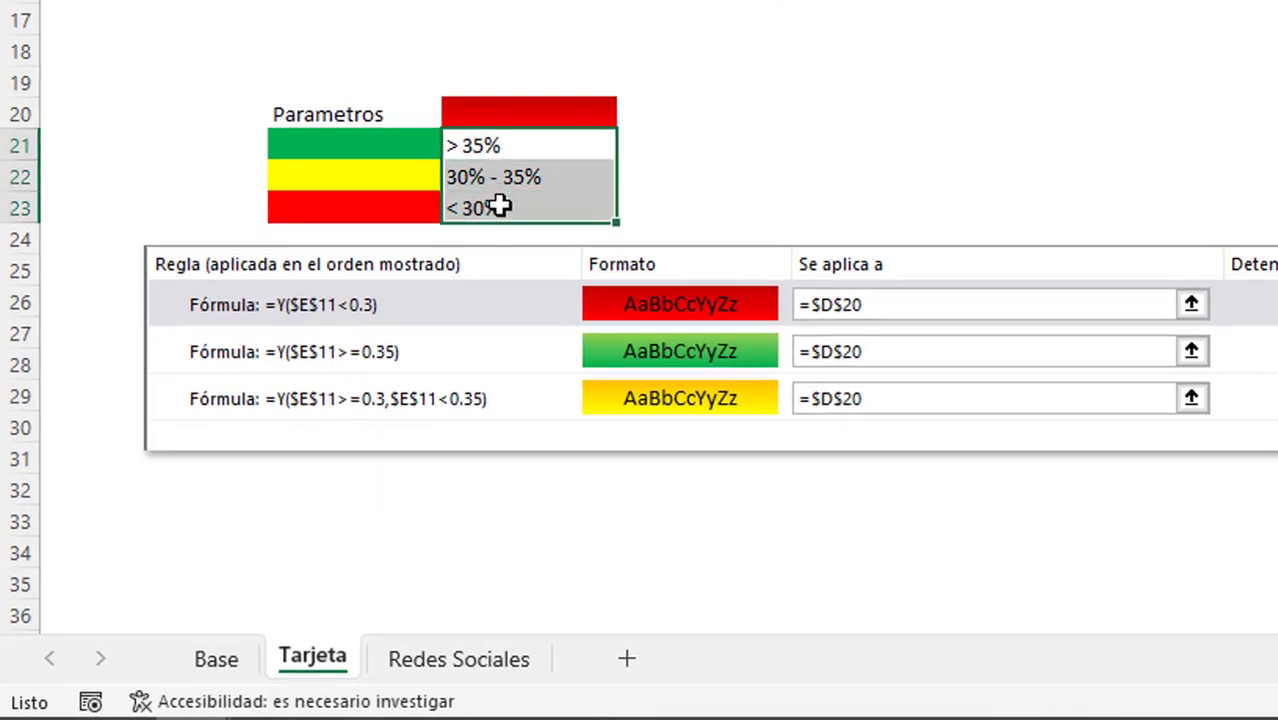
{"action": "left_click", "coordinate": [401, 163]}
{"action": "left_click", "coordinate": [410, 205]}
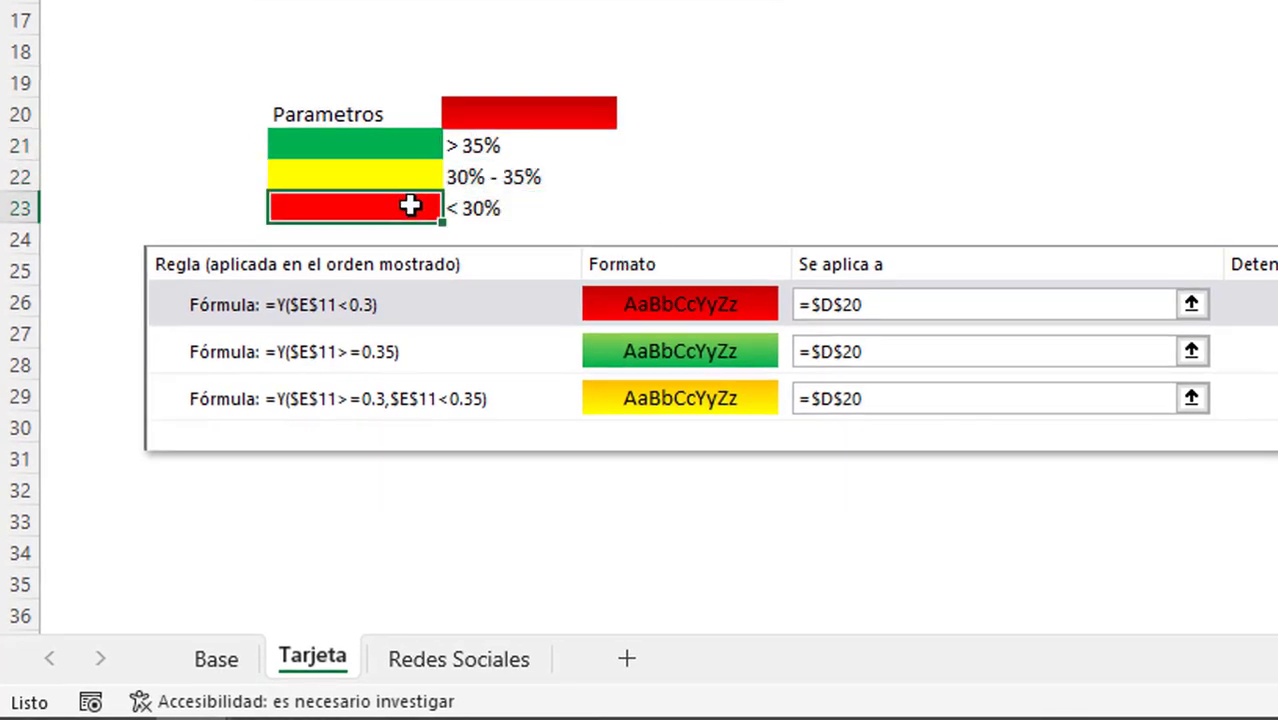
{"action": "left_click", "coordinate": [497, 146]}
- Point out the 30% - 35%, < 30% and > 35% labels, then the colour-changing cell D20
{"action": "scroll", "coordinate": [505, 146], "scroll_direction": "up", "scroll_amount": 2}
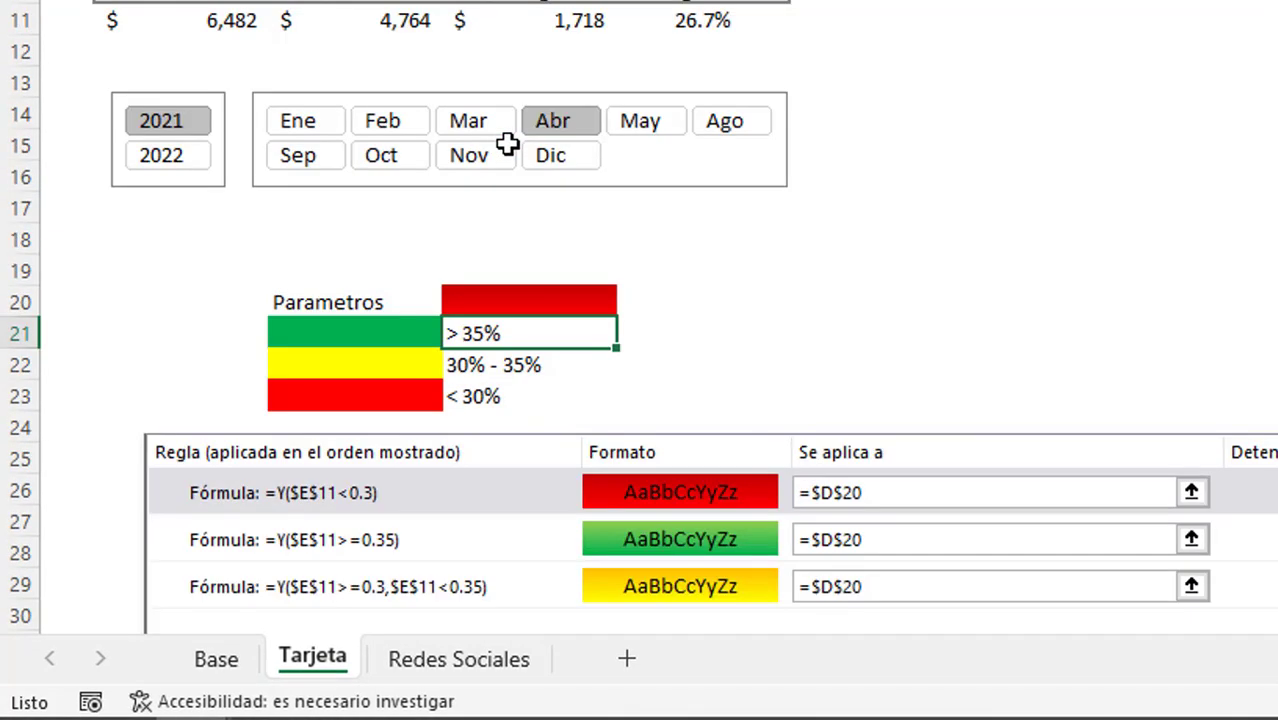
{"action": "scroll", "coordinate": [510, 150], "scroll_direction": "up", "scroll_amount": 1}
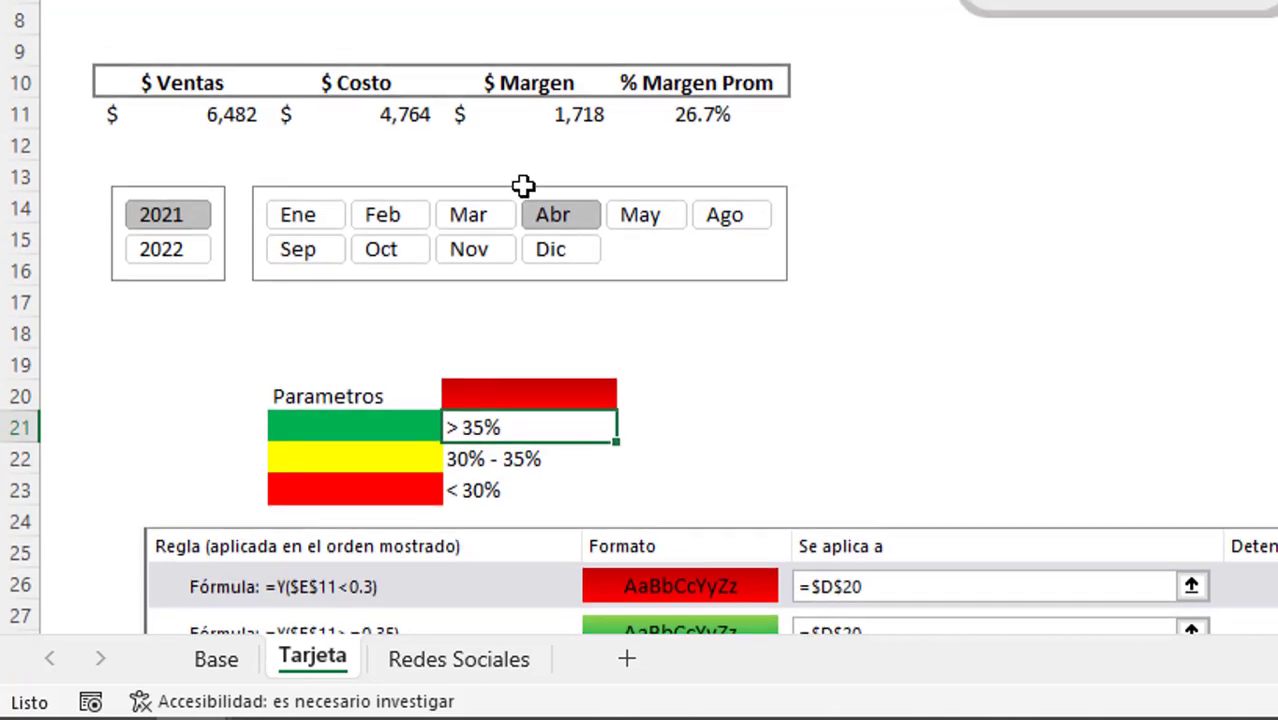
{"action": "left_click", "coordinate": [500, 465]}
{"action": "scroll", "coordinate": [690, 302], "scroll_direction": "up", "scroll_amount": 2}
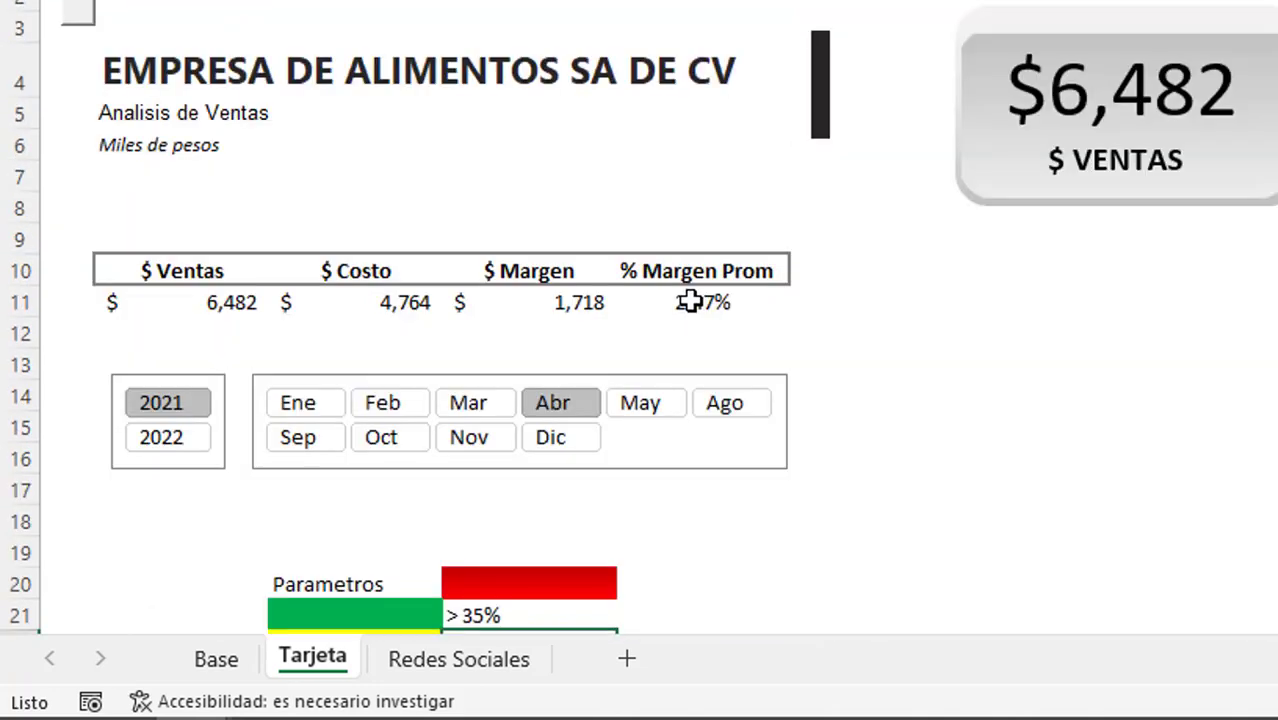
{"action": "scroll", "coordinate": [690, 302], "scroll_direction": "down", "scroll_amount": 3}
{"action": "left_click", "coordinate": [524, 388]}
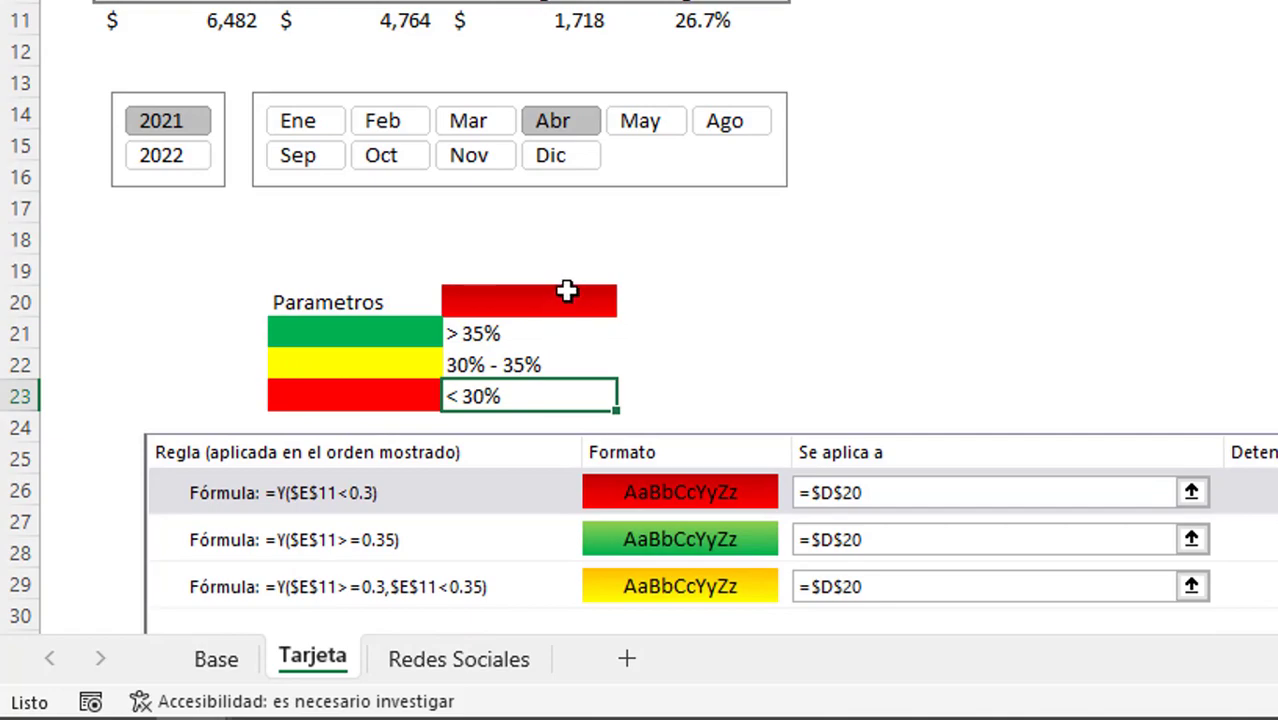
{"action": "scroll", "coordinate": [577, 287], "scroll_direction": "up", "scroll_amount": 1}
{"action": "scroll", "coordinate": [580, 287], "scroll_direction": "up", "scroll_amount": 1}
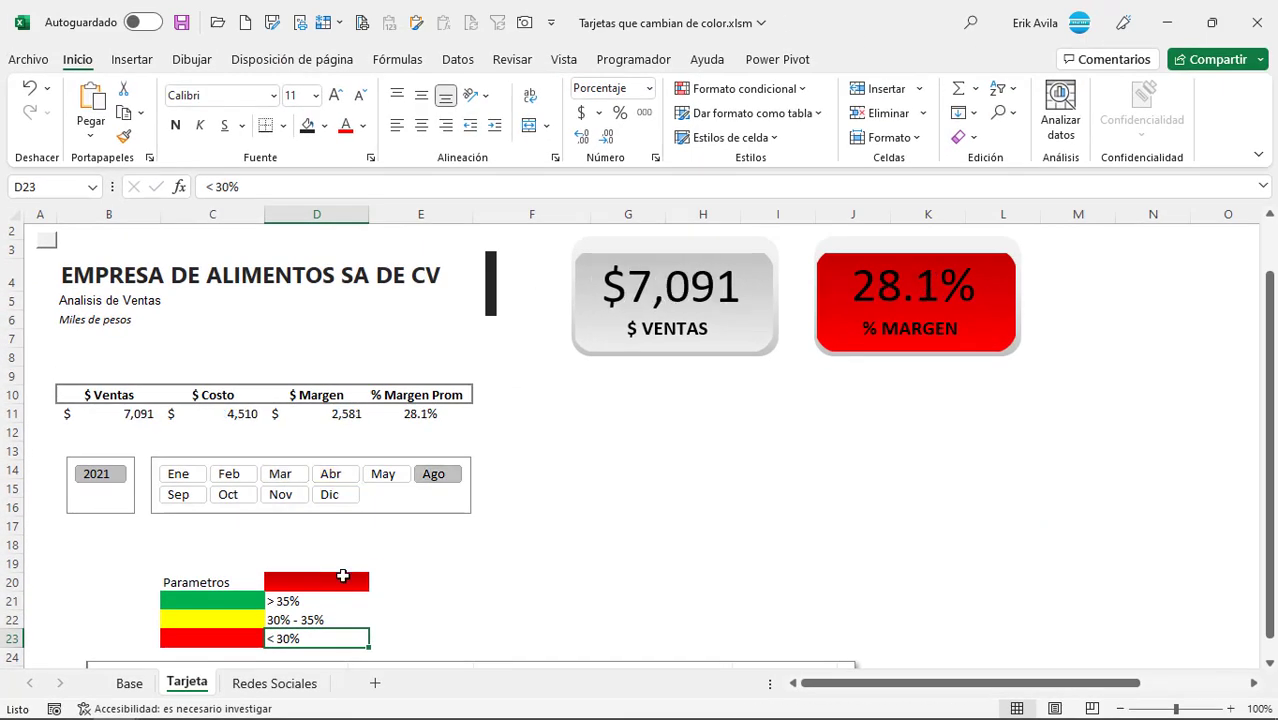
{"action": "left_click", "coordinate": [345, 581]}
{"action": "scroll", "coordinate": [500, 425], "scroll_direction": "down", "scroll_amount": 1}
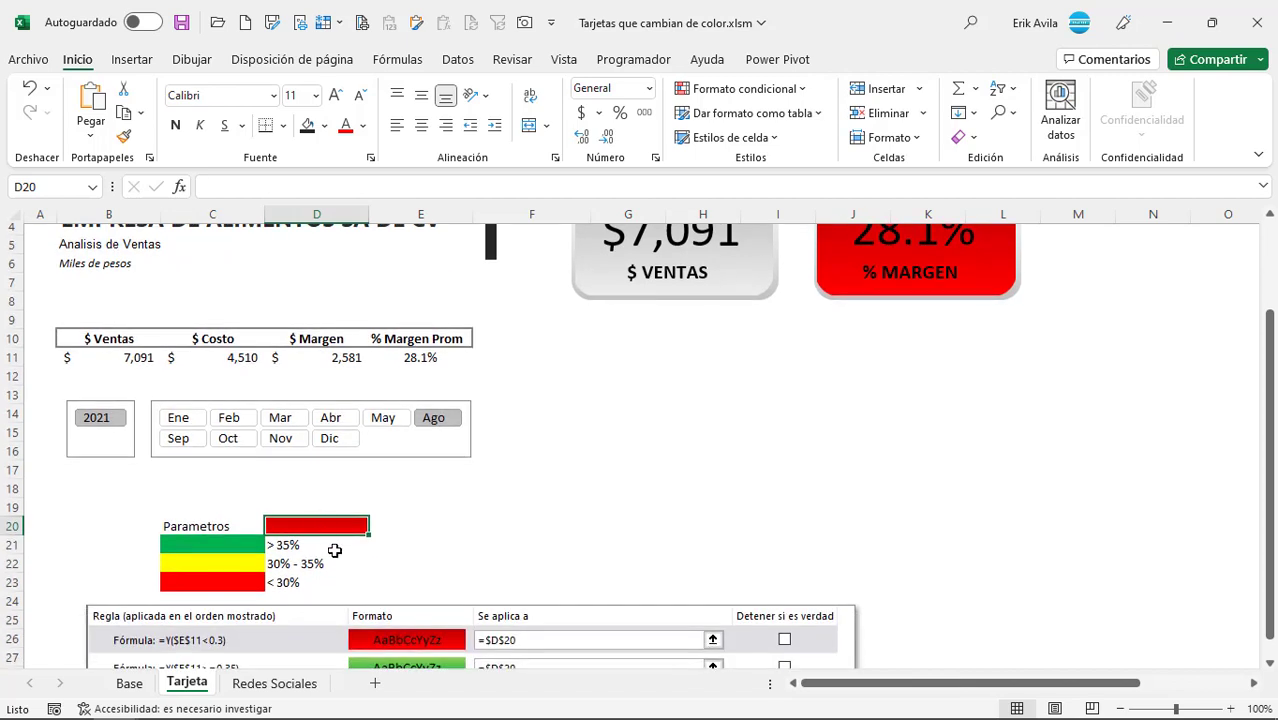
{"action": "left_click", "coordinate": [336, 547]}
{"action": "left_click", "coordinate": [335, 526]}
{"action": "left_click", "coordinate": [740, 88]}
{"action": "left_click", "coordinate": [744, 398]}
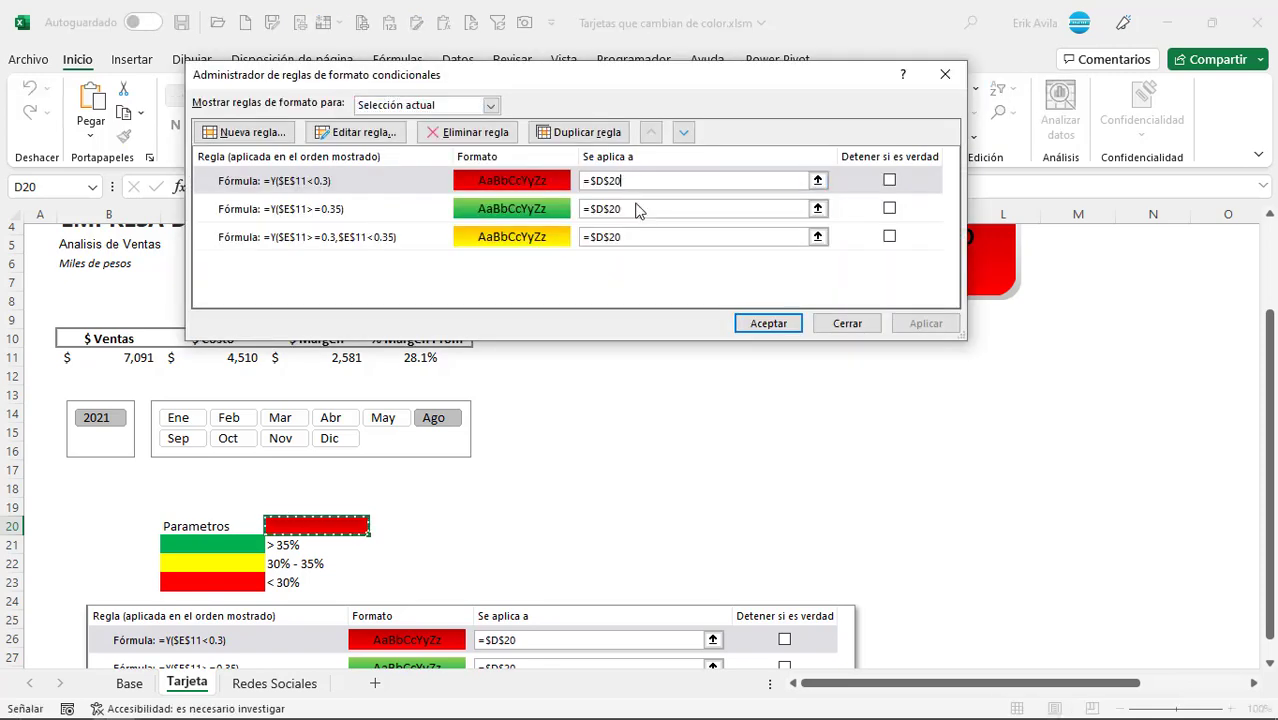
{"action": "left_click", "coordinate": [430, 186]}
{"action": "left_click", "coordinate": [436, 210]}
{"action": "left_click", "coordinate": [438, 238]}
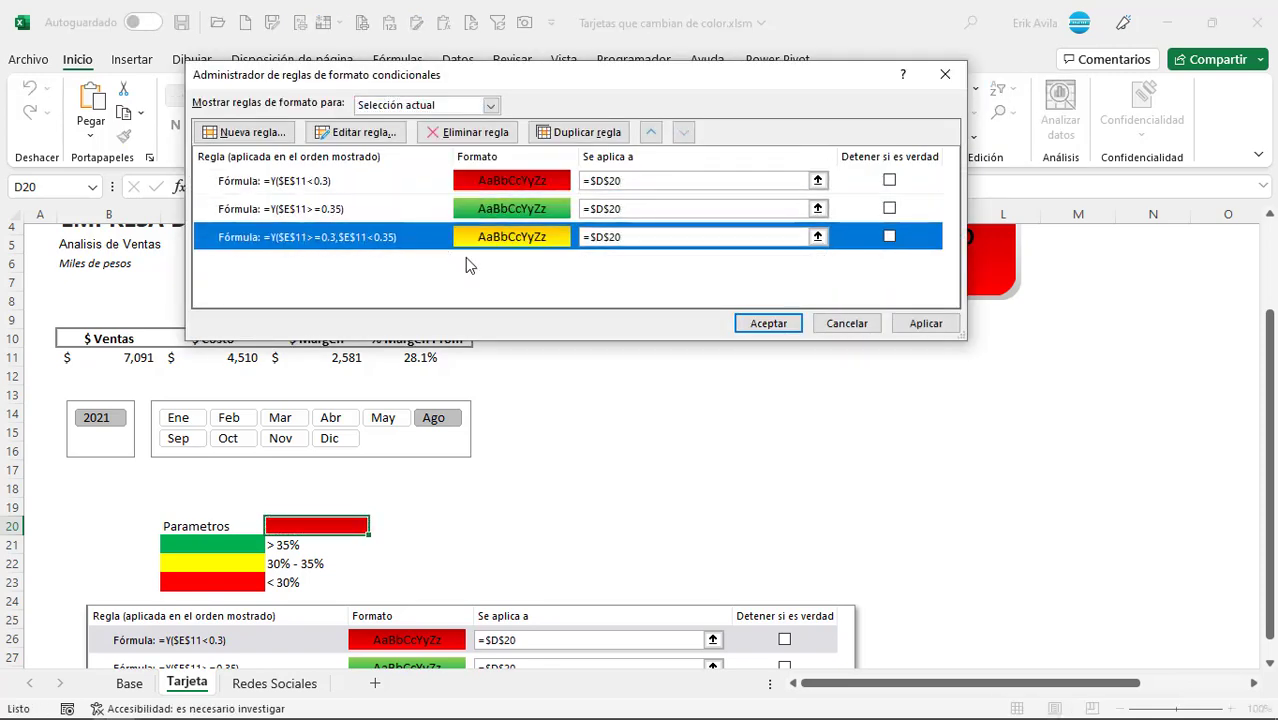
{"action": "key", "text": "Return"}
{"action": "scroll", "coordinate": [468, 464], "scroll_direction": "down", "scroll_amount": 1}
{"action": "left_click", "coordinate": [468, 464]}
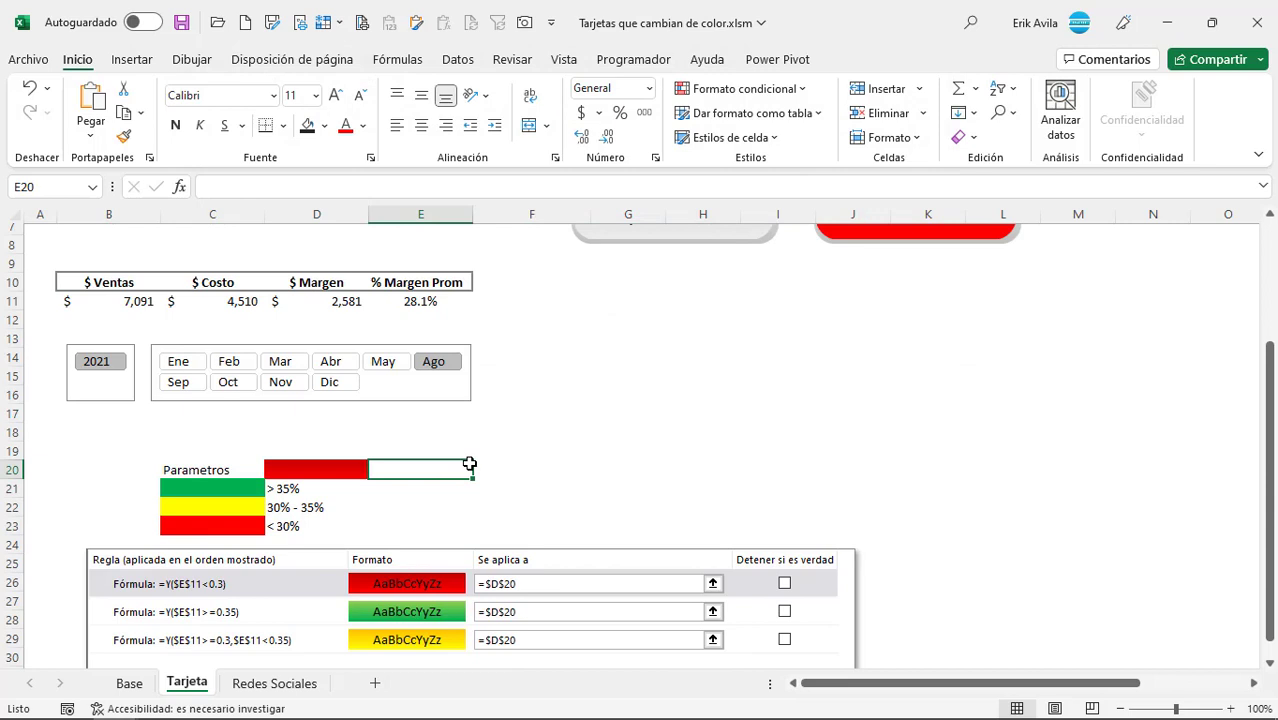
{"action": "scroll", "coordinate": [480, 468], "scroll_direction": "down", "scroll_amount": 2}
{"action": "left_click", "coordinate": [611, 376]}
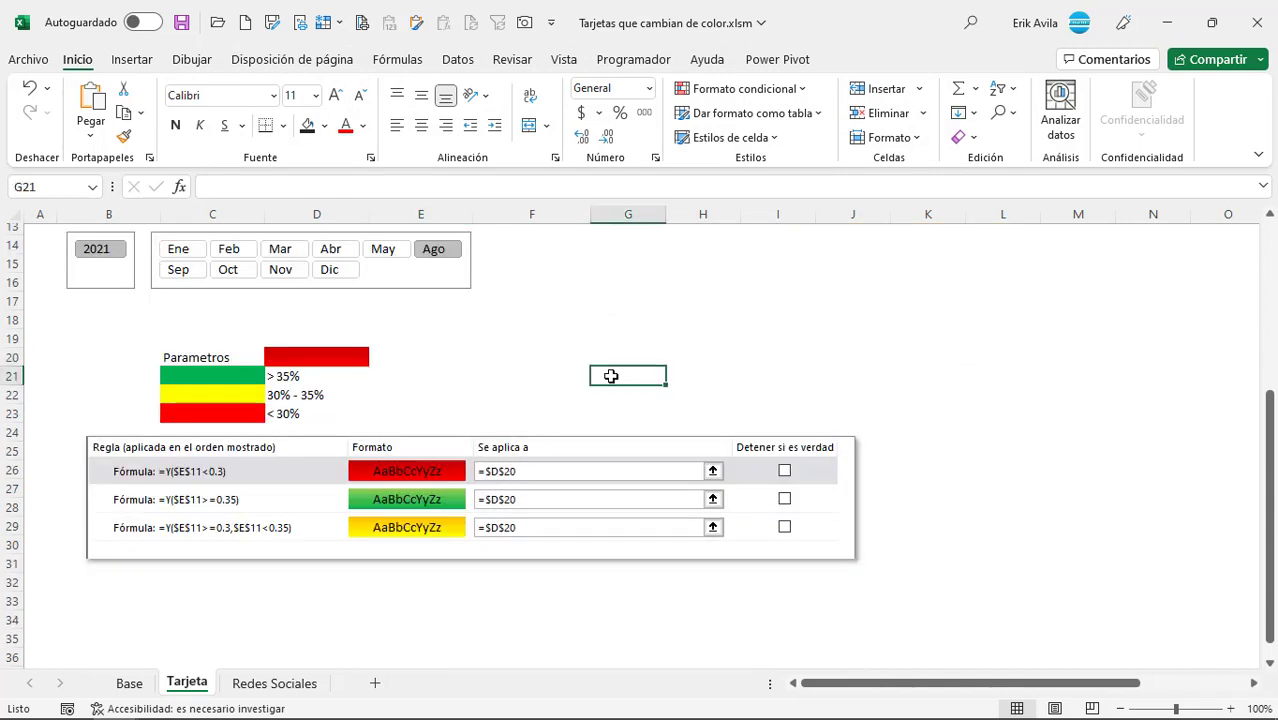
{"action": "left_click", "coordinate": [478, 357]}
{"action": "scroll", "coordinate": [340, 412], "scroll_direction": "up", "scroll_amount": 4}
- Select the % MARGEN text box and margin and cost totals, filter Mar, Apr, Dec, Nov, and select B11:E11
{"action": "left_click", "coordinate": [850, 398]}
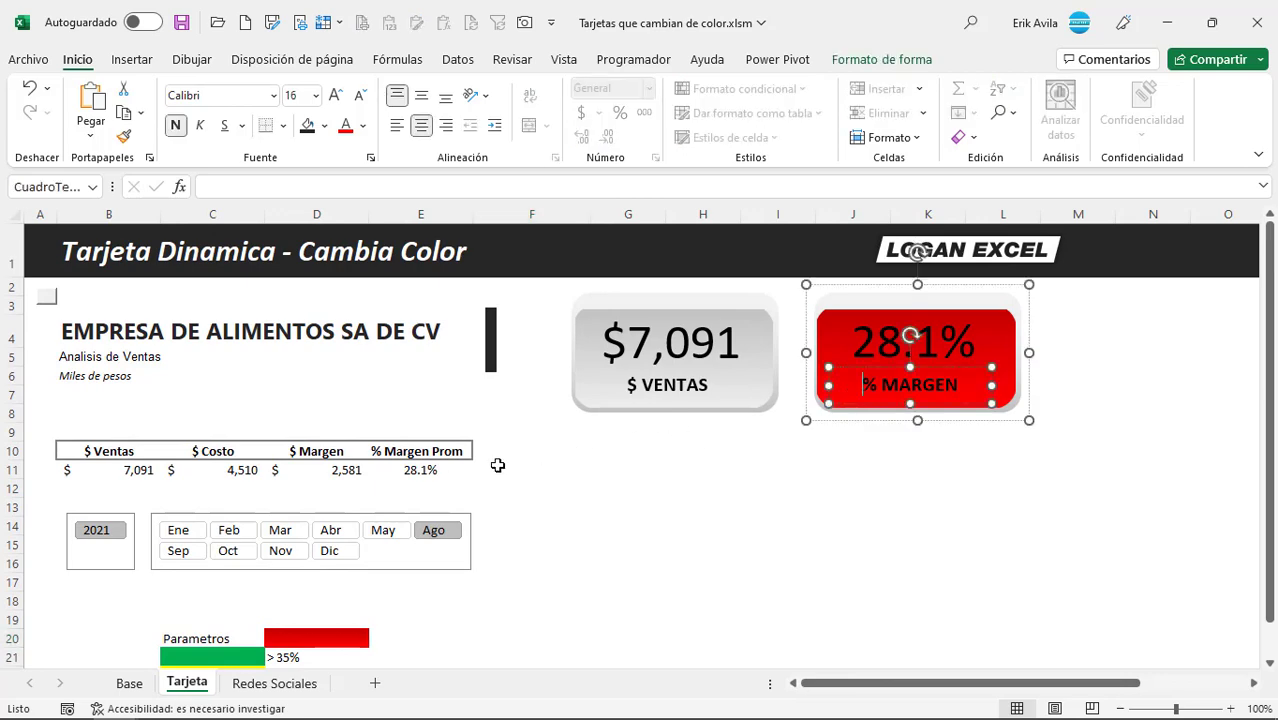
{"action": "left_click", "coordinate": [302, 473]}
{"action": "left_click", "coordinate": [228, 468]}
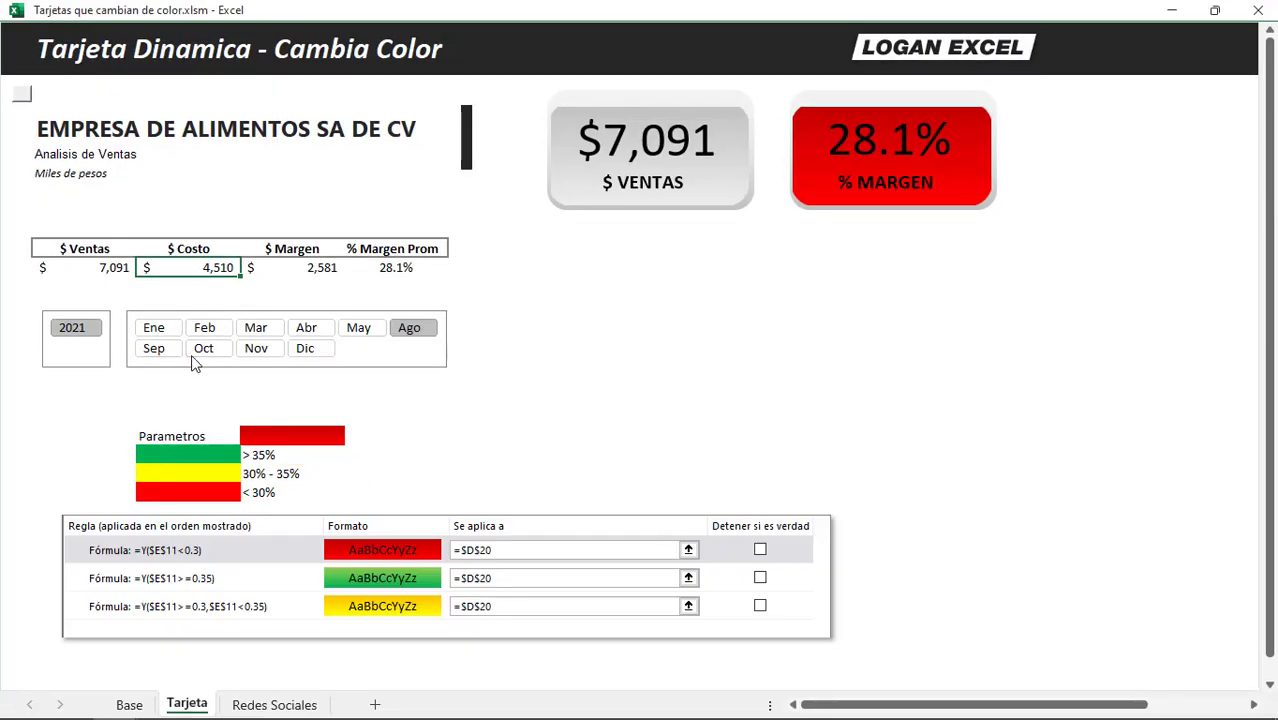
{"action": "left_click", "coordinate": [278, 330]}
{"action": "left_click", "coordinate": [306, 328]}
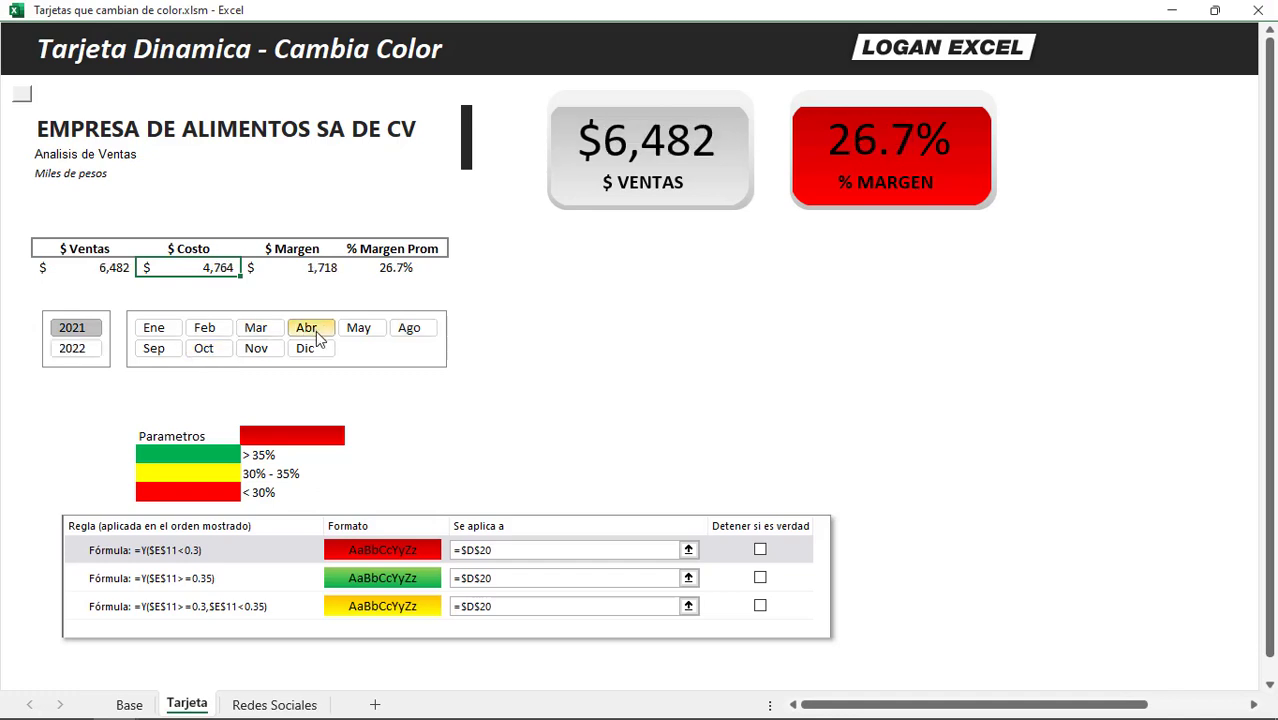
{"action": "left_click", "coordinate": [311, 346]}
{"action": "left_click", "coordinate": [271, 350]}
{"action": "left_click_drag", "start_coordinate": [80, 267], "coordinate": [366, 265]}
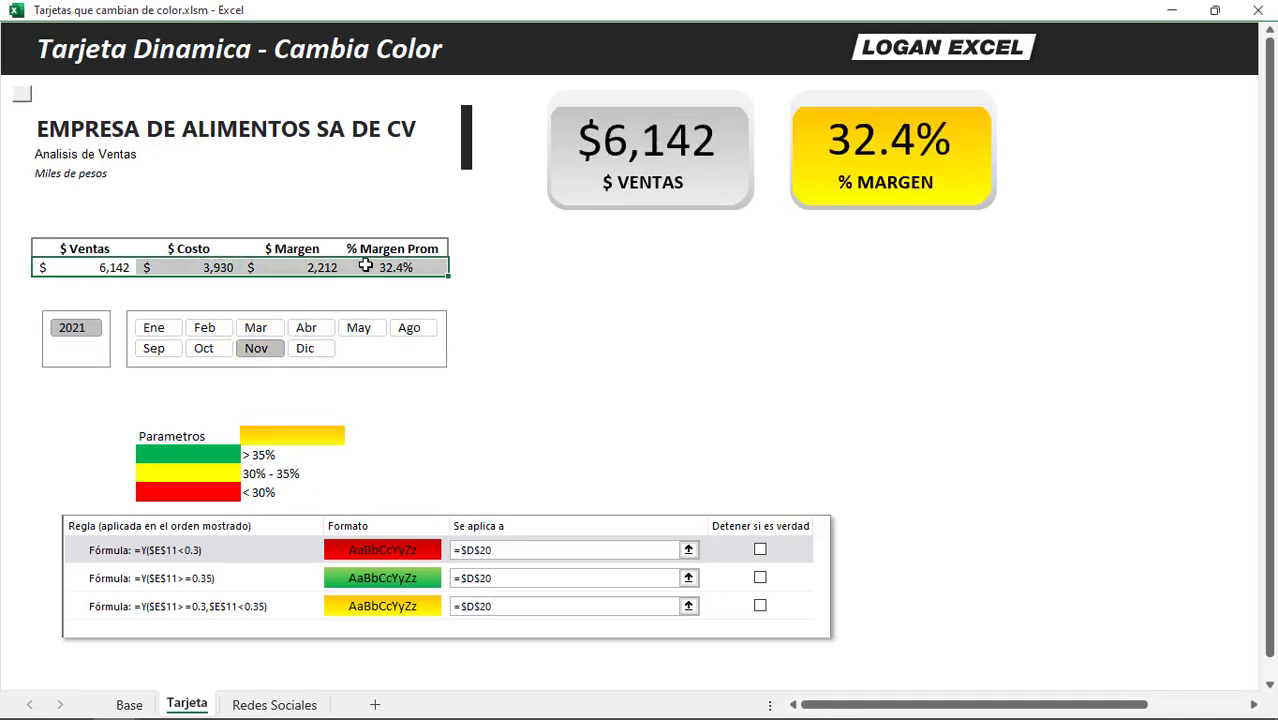
- Filter to April, August and October, then select the 33.5% margin cell and threshold labels
{"action": "left_click", "coordinate": [306, 328]}
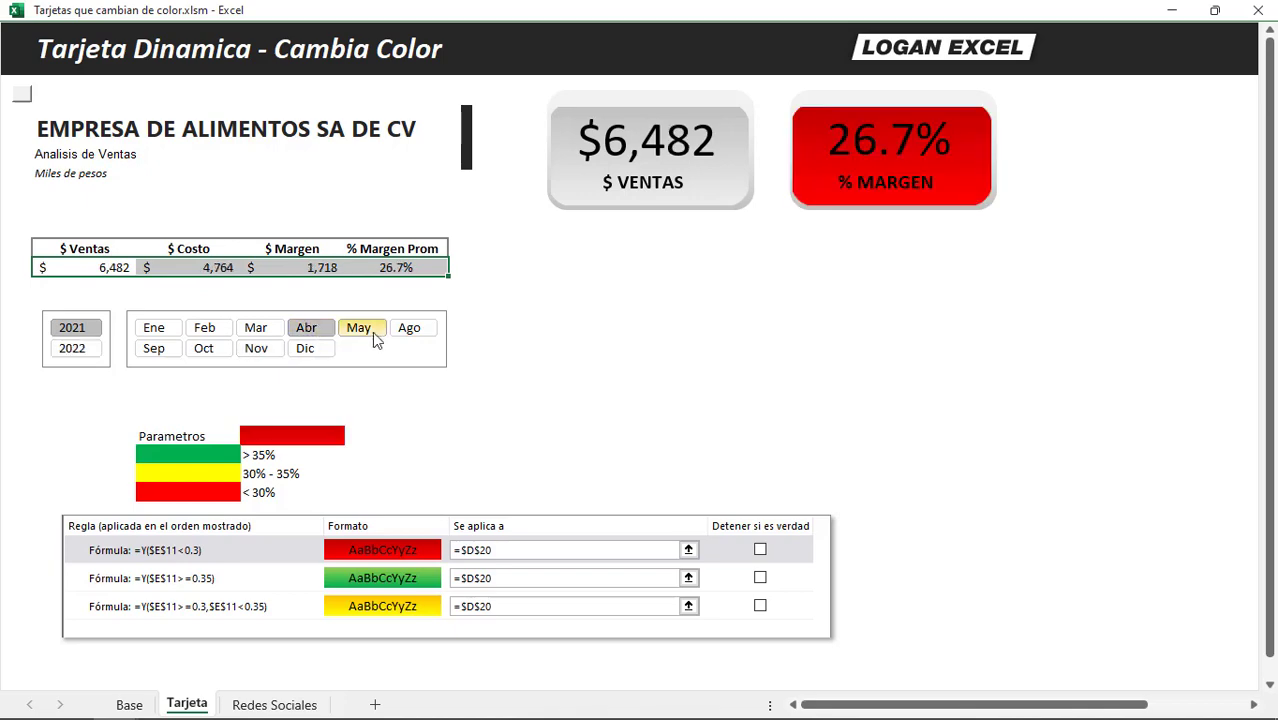
{"action": "left_click", "coordinate": [409, 328]}
{"action": "left_click", "coordinate": [206, 349]}
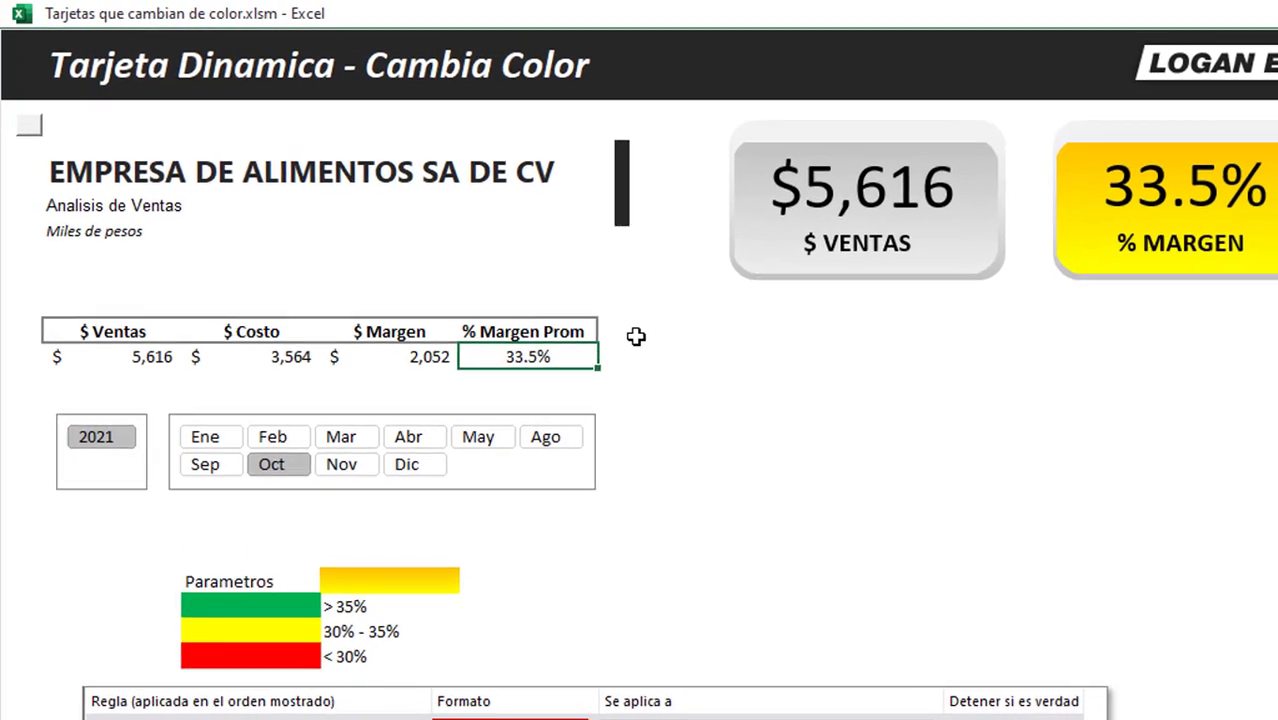
{"action": "left_click", "coordinate": [472, 249]}
{"action": "left_click", "coordinate": [550, 360]}
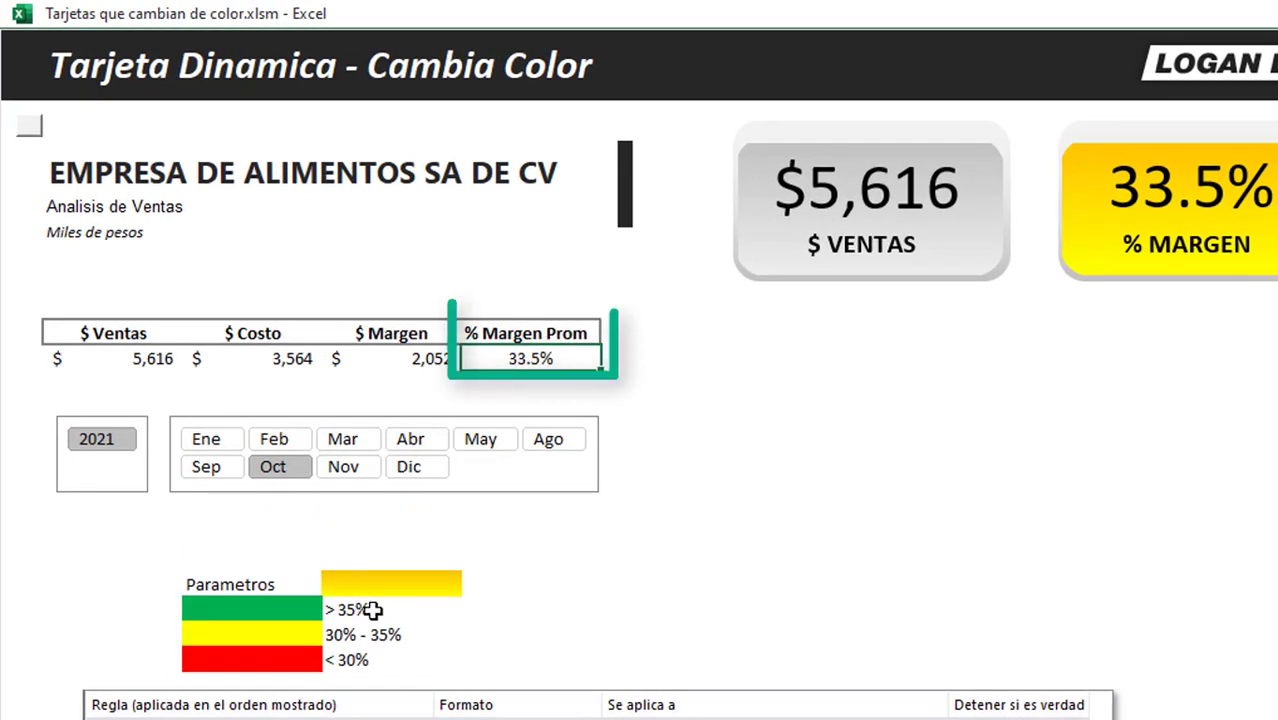
{"action": "left_click_drag", "start_coordinate": [374, 608], "coordinate": [386, 657]}
{"action": "left_click", "coordinate": [517, 361]}
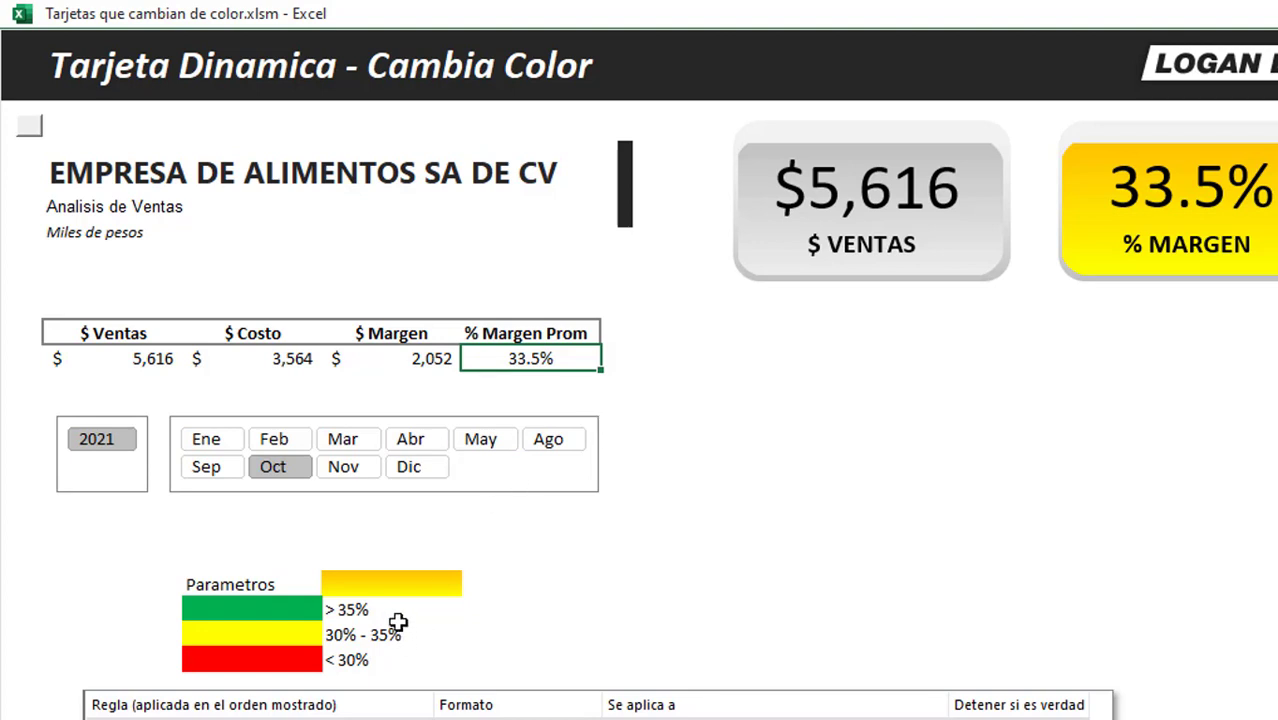
{"action": "left_click_drag", "start_coordinate": [395, 612], "coordinate": [390, 651]}
{"action": "left_click", "coordinate": [548, 352]}
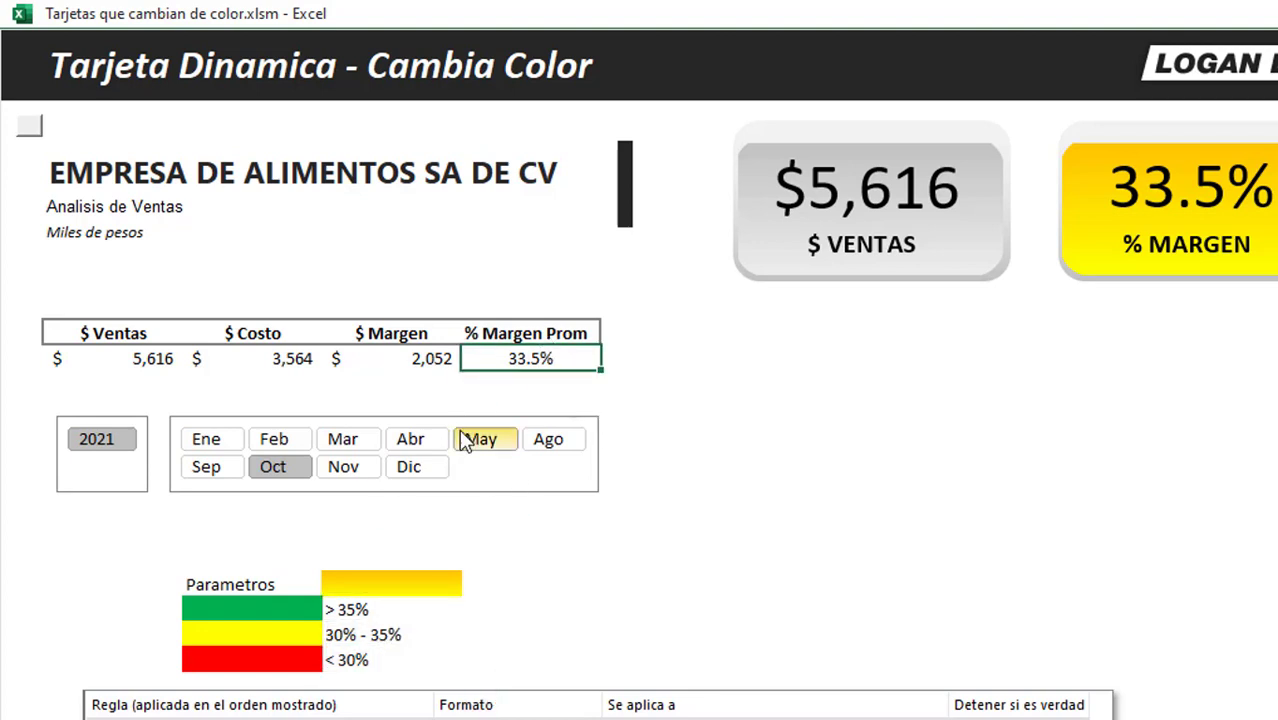
- Cycle the slicer through April, May, August, April, November, October, February and March
{"action": "left_click", "coordinate": [410, 440]}
{"action": "left_click", "coordinate": [480, 440]}
{"action": "left_click", "coordinate": [548, 439]}
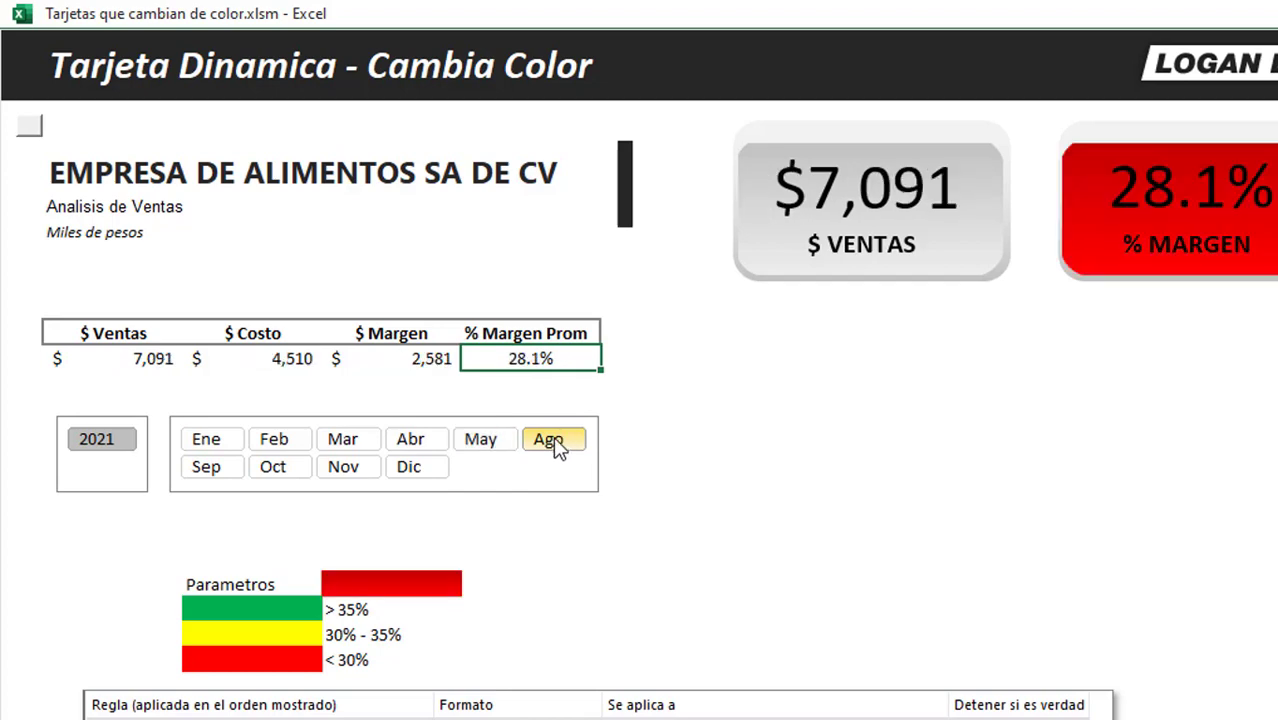
{"action": "left_click", "coordinate": [405, 442]}
{"action": "left_click", "coordinate": [341, 466]}
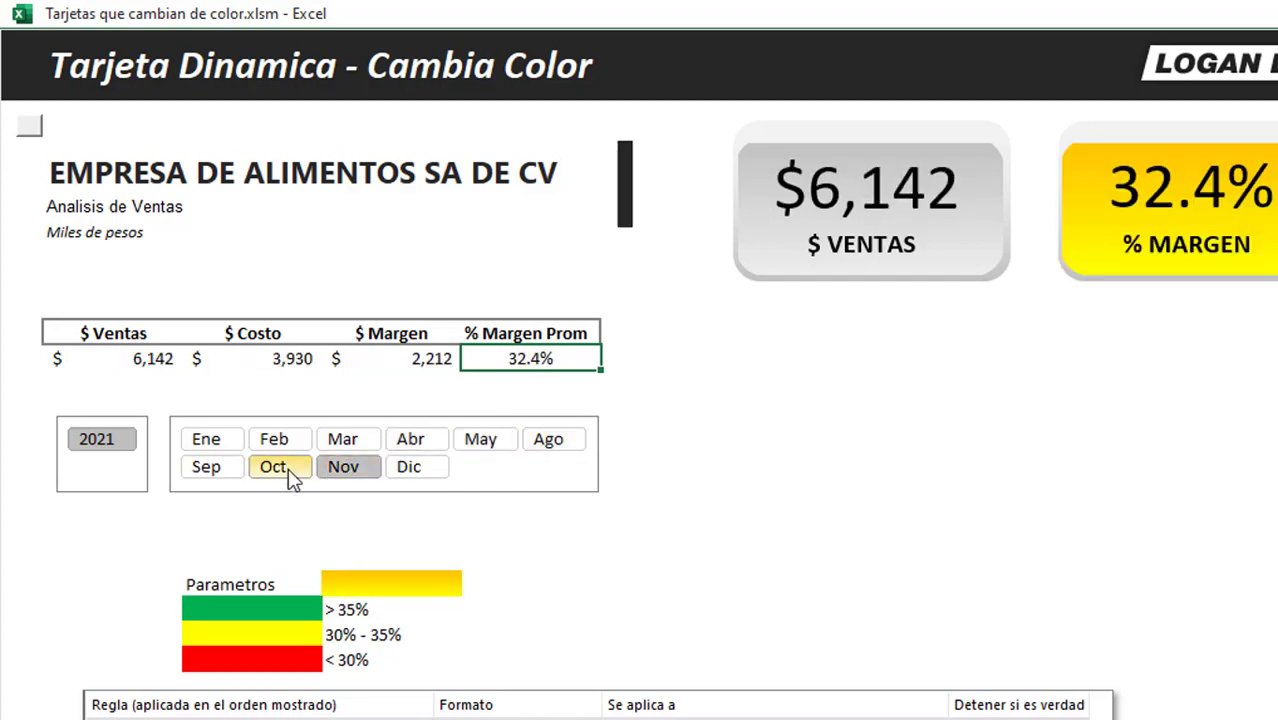
{"action": "left_click", "coordinate": [272, 466]}
{"action": "left_click", "coordinate": [276, 439]}
{"action": "left_click", "coordinate": [322, 392]}
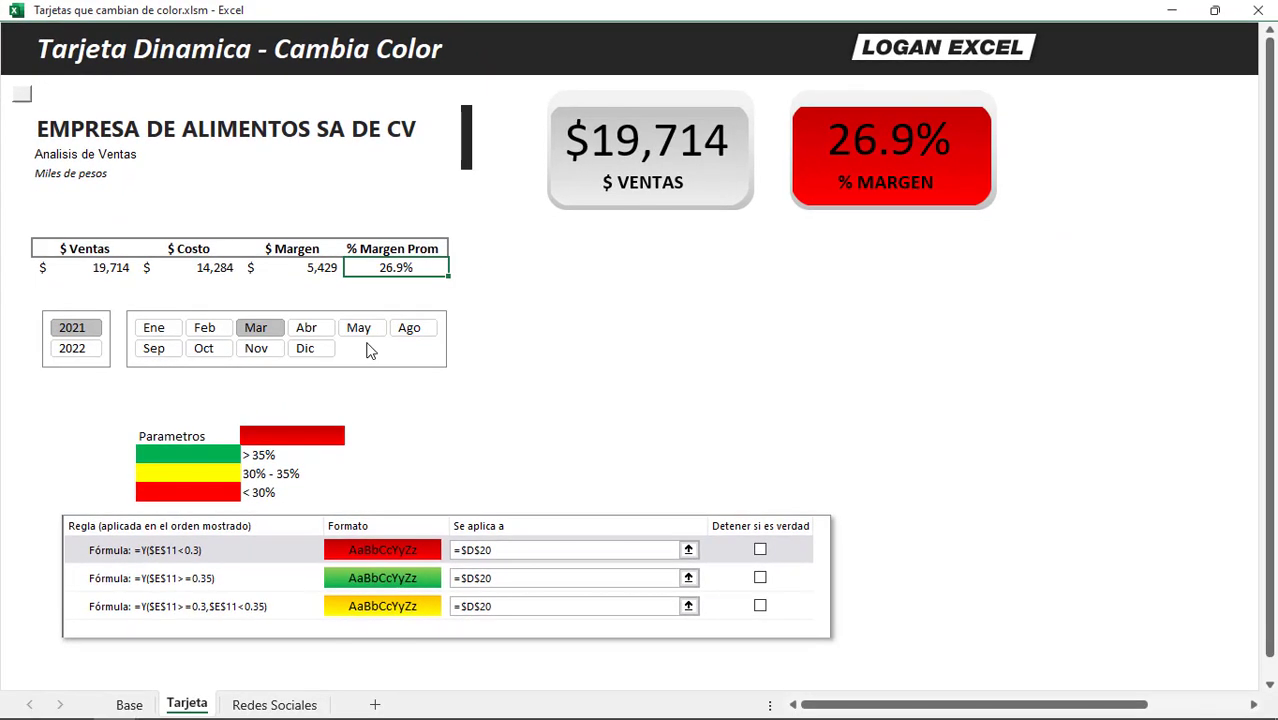
- Show May's green 41.8% margin and go back to the normal editing view
{"action": "left_click", "coordinate": [376, 334]}
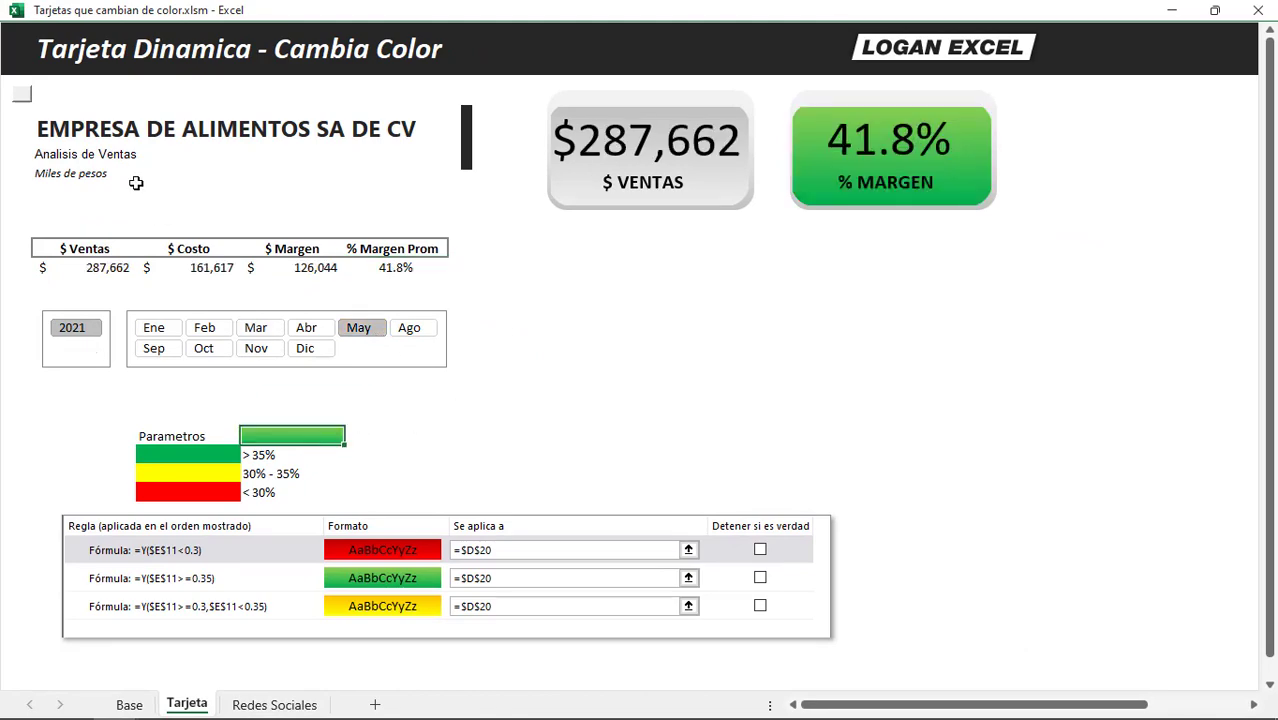
{"action": "left_click", "coordinate": [19, 105]}
{"action": "scroll", "coordinate": [600, 381], "scroll_direction": "down", "scroll_amount": 2}
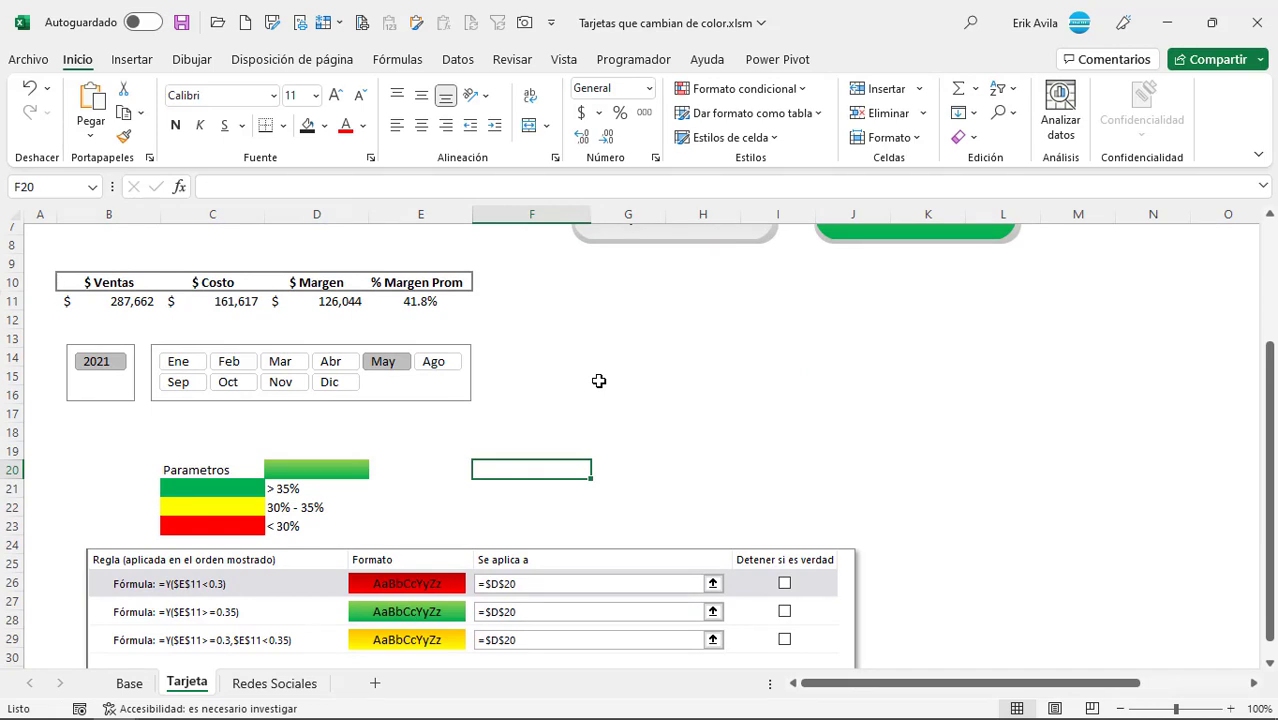
- Create a new conditional formatting rule of the 'use a formula' type for F20
{"action": "scroll", "coordinate": [524, 505], "scroll_direction": "down", "scroll_amount": 1}
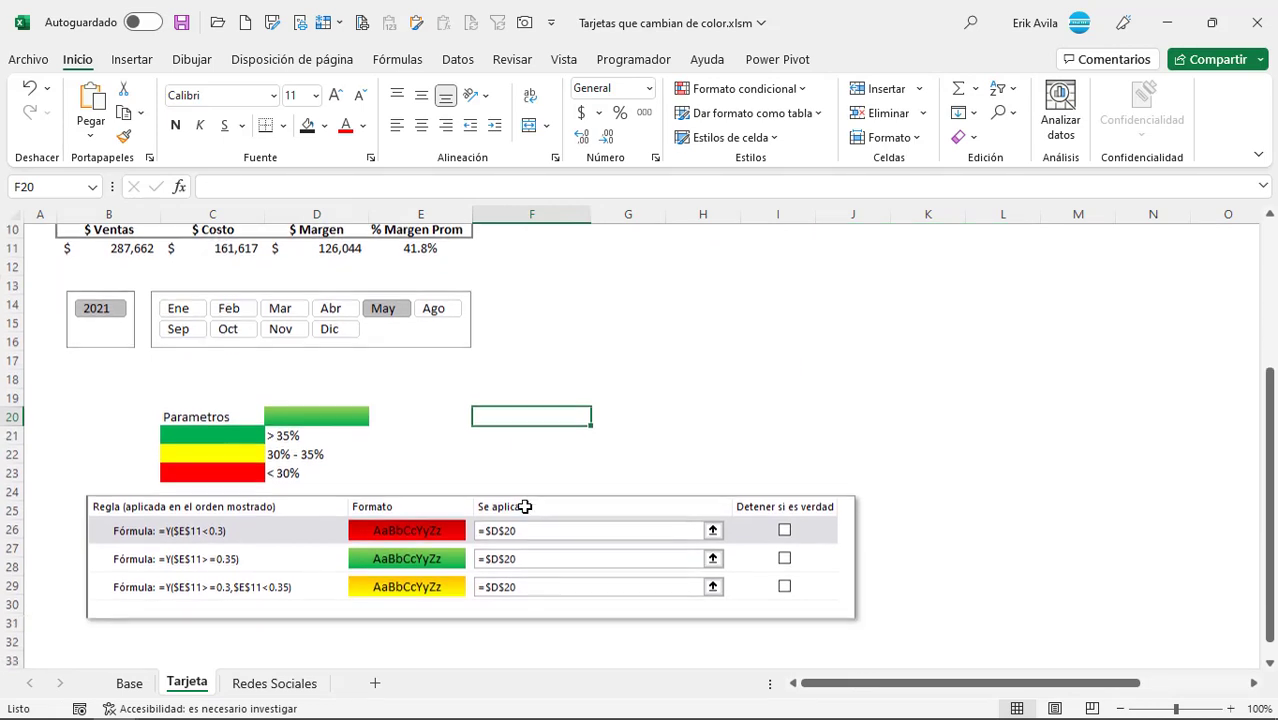
{"action": "left_click", "coordinate": [732, 89]}
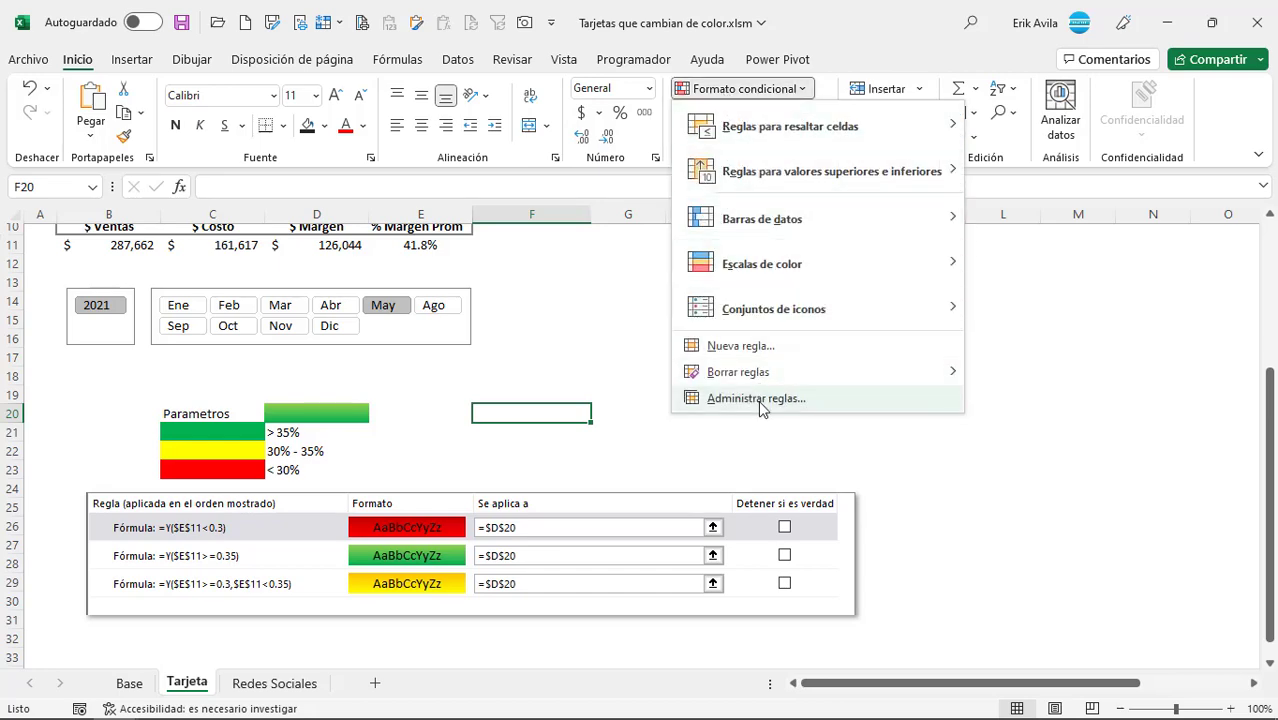
{"action": "left_click", "coordinate": [740, 346]}
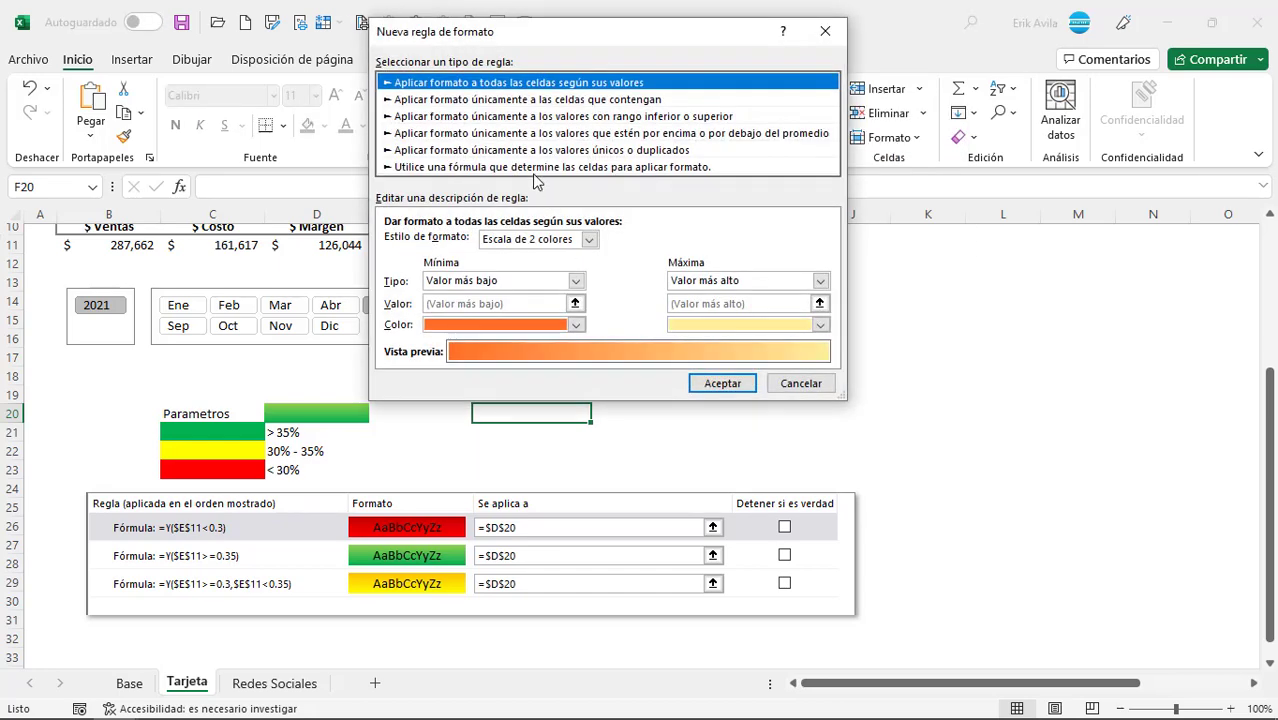
{"action": "left_click", "coordinate": [539, 168]}
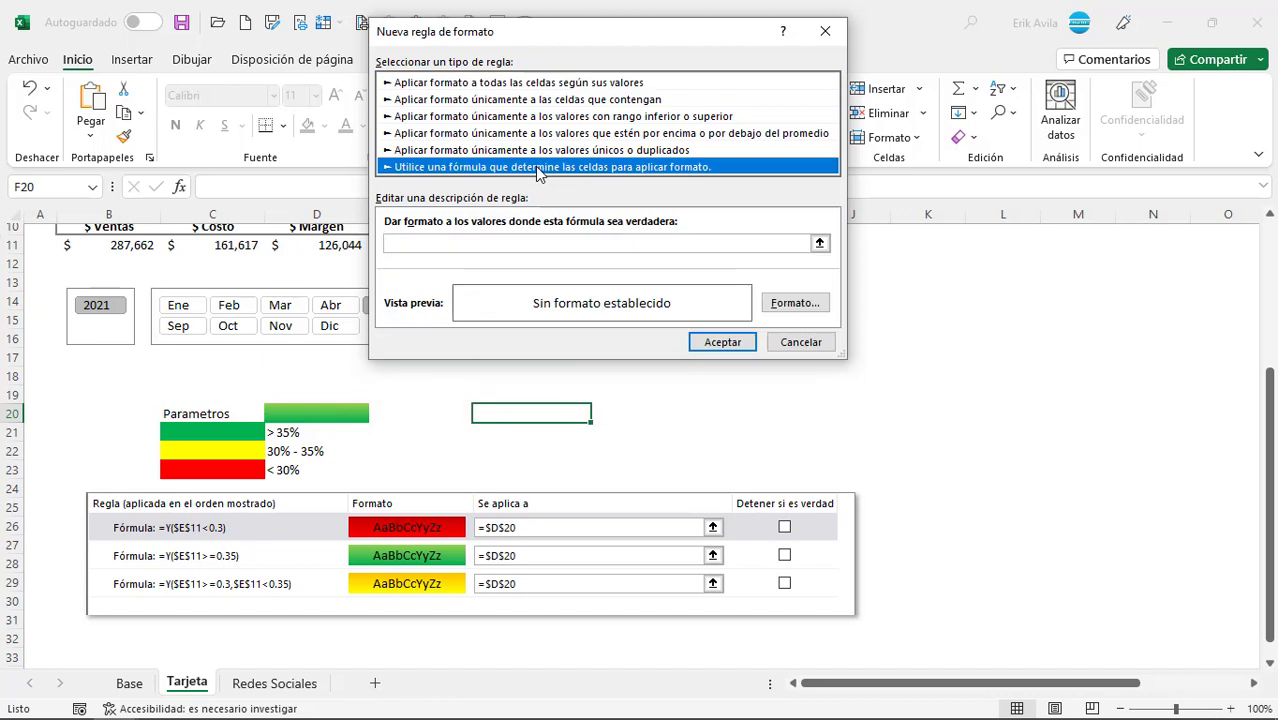
- Enter the rule formula =y($E$11>=.35), referencing margin cell E11
{"action": "left_click", "coordinate": [552, 242]}
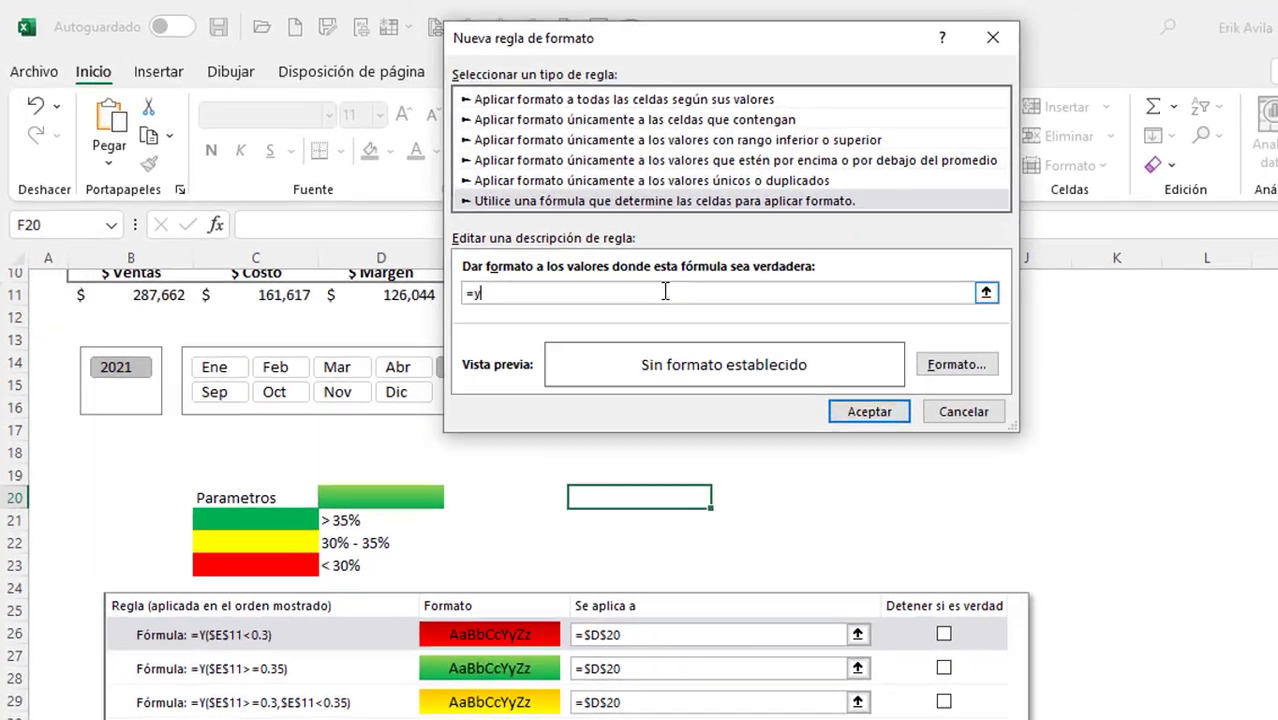
{"action": "type", "text": "("}
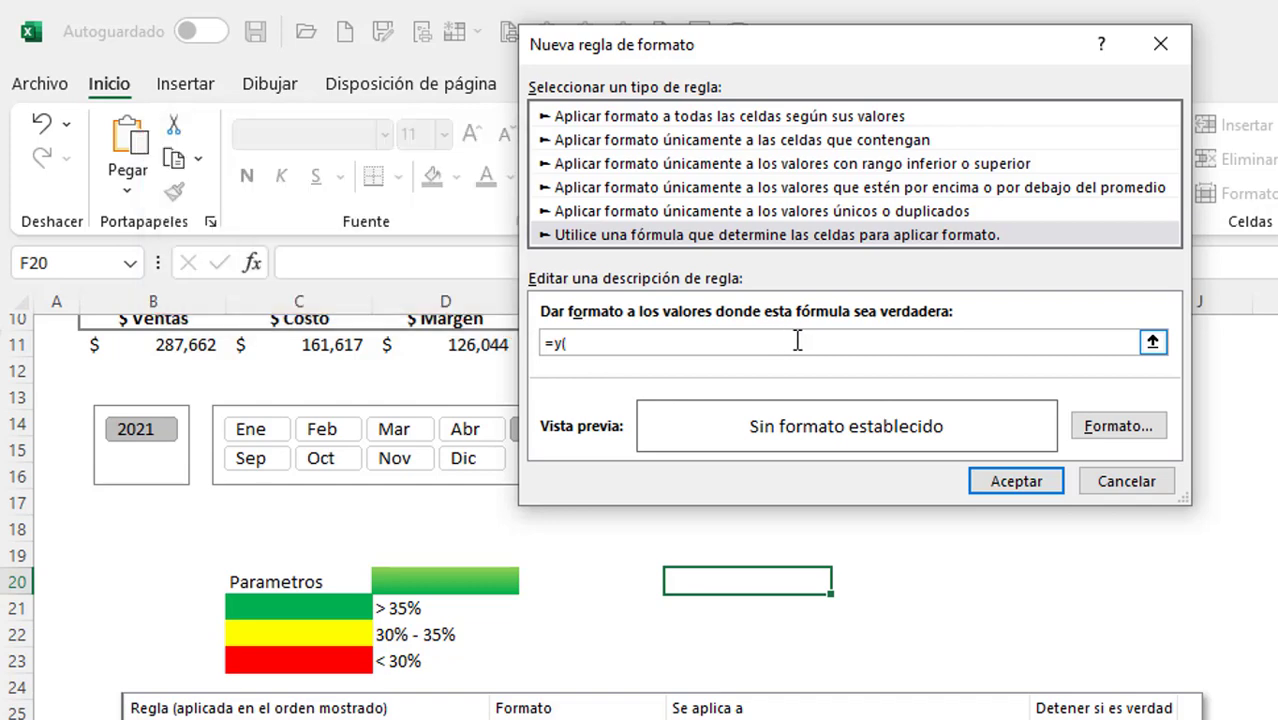
{"action": "left_click_drag", "start_coordinate": [711, 55], "coordinate": [940, 79]}
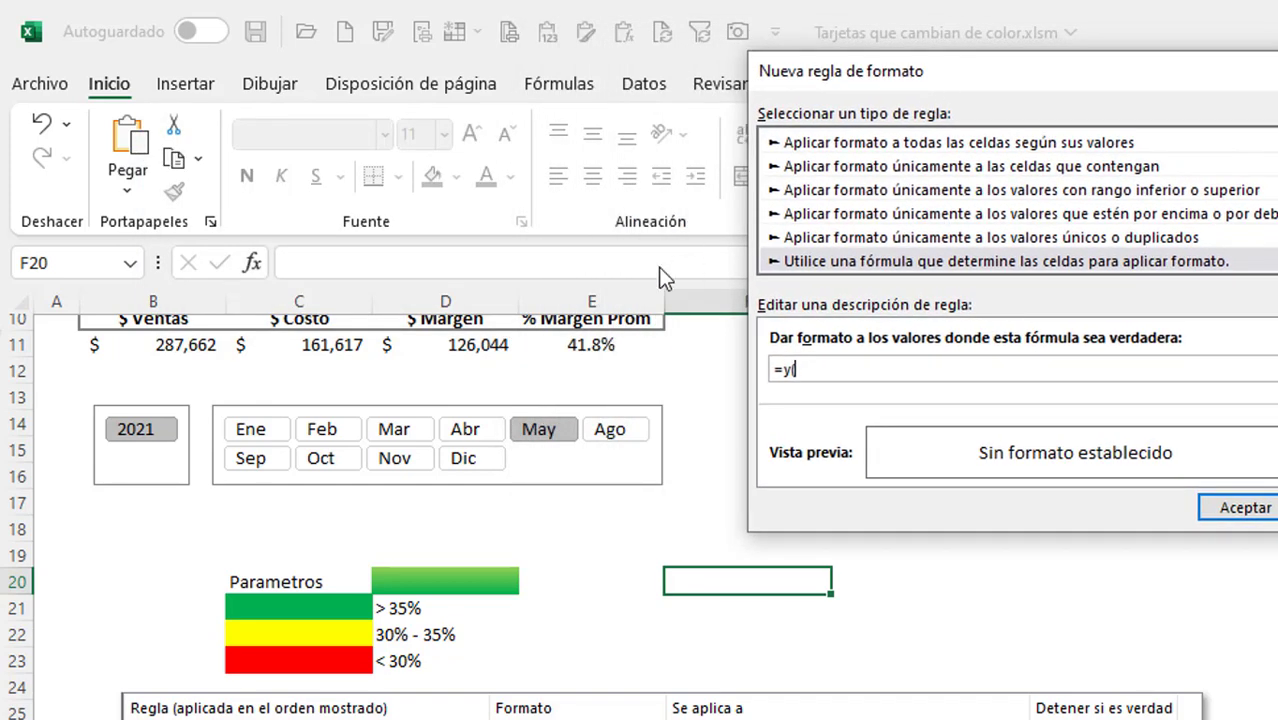
{"action": "scroll", "coordinate": [580, 355], "scroll_direction": "up", "scroll_amount": 1}
{"action": "scroll", "coordinate": [592, 424], "scroll_direction": "up", "scroll_amount": 2}
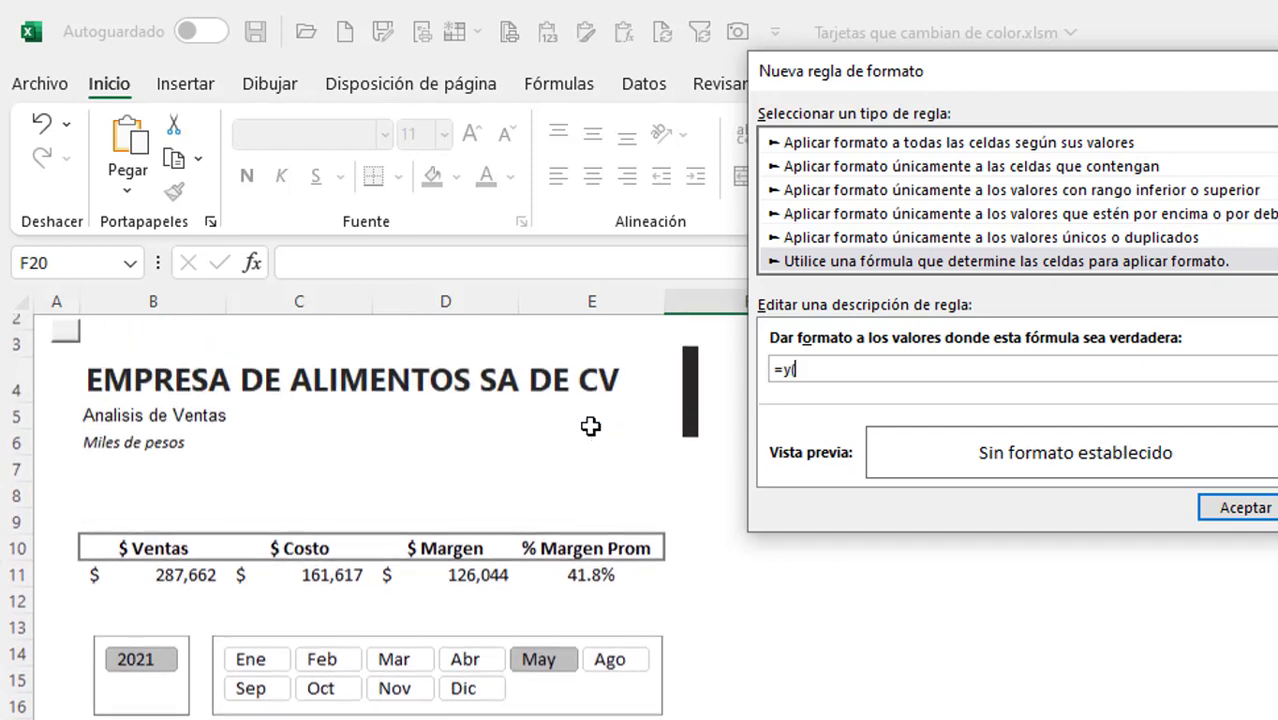
{"action": "left_click", "coordinate": [597, 587]}
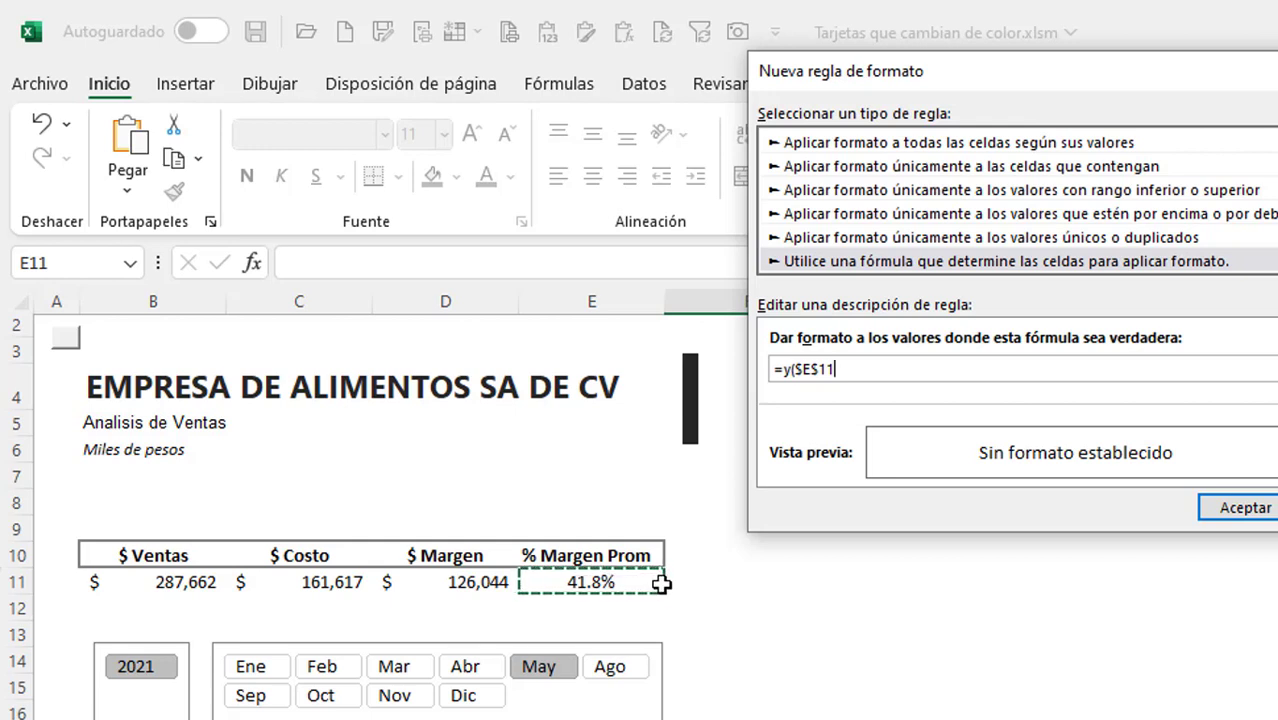
{"action": "scroll", "coordinate": [640, 607], "scroll_direction": "down", "scroll_amount": 2}
{"action": "scroll", "coordinate": [640, 603], "scroll_direction": "down", "scroll_amount": 1}
{"action": "scroll", "coordinate": [640, 598], "scroll_direction": "down", "scroll_amount": 1}
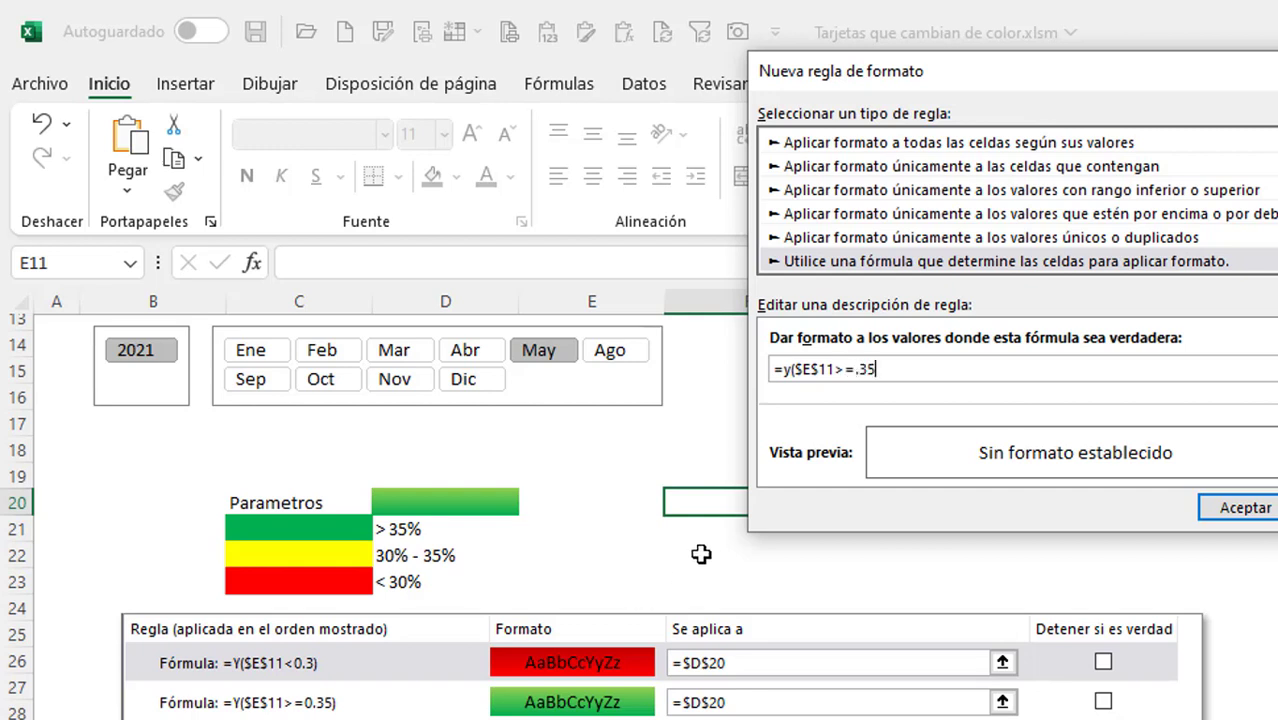
{"action": "scroll", "coordinate": [699, 553], "scroll_direction": "up", "scroll_amount": 3}
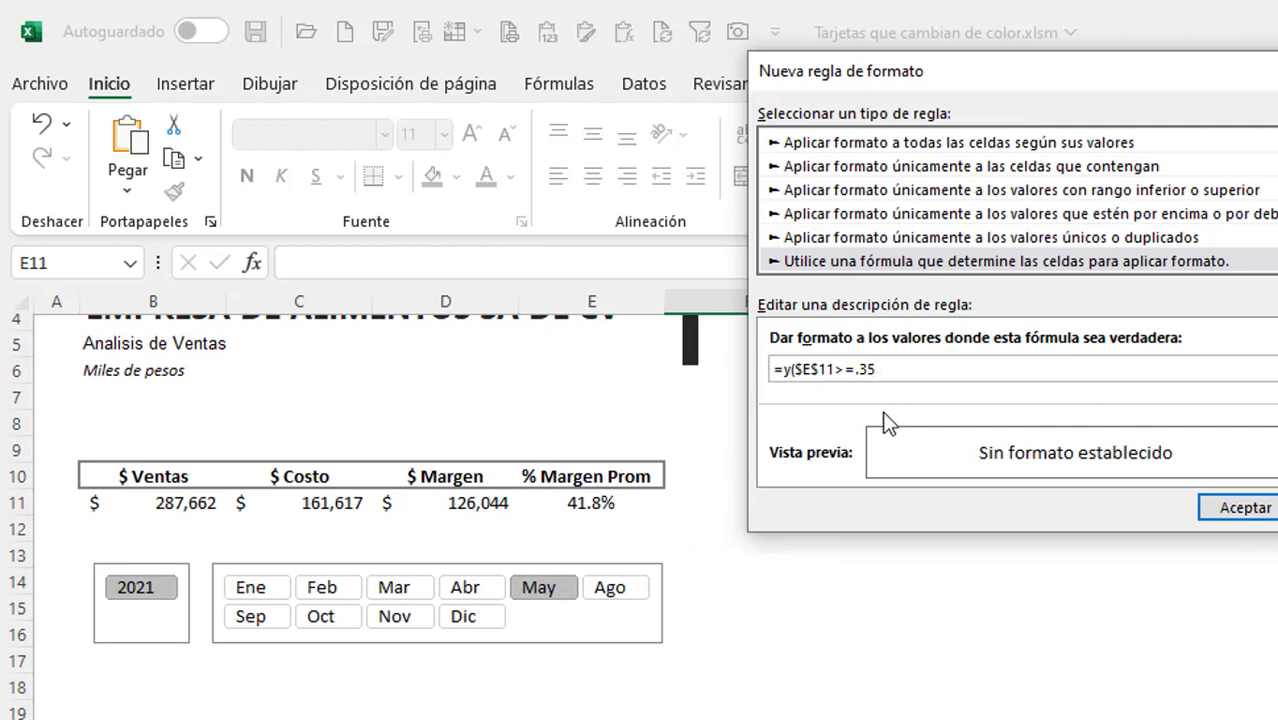
{"action": "scroll", "coordinate": [685, 511], "scroll_direction": "down", "scroll_amount": 3}
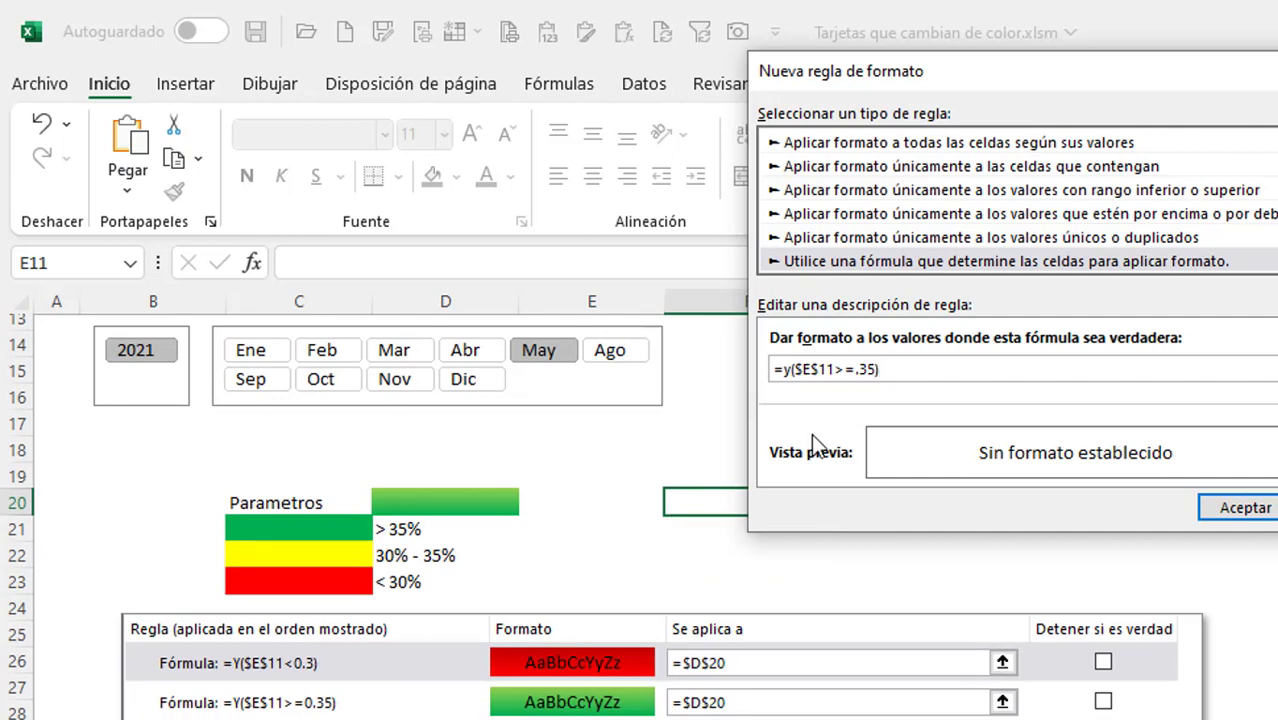
{"action": "scroll", "coordinate": [869, 460], "scroll_direction": "up", "scroll_amount": 1}
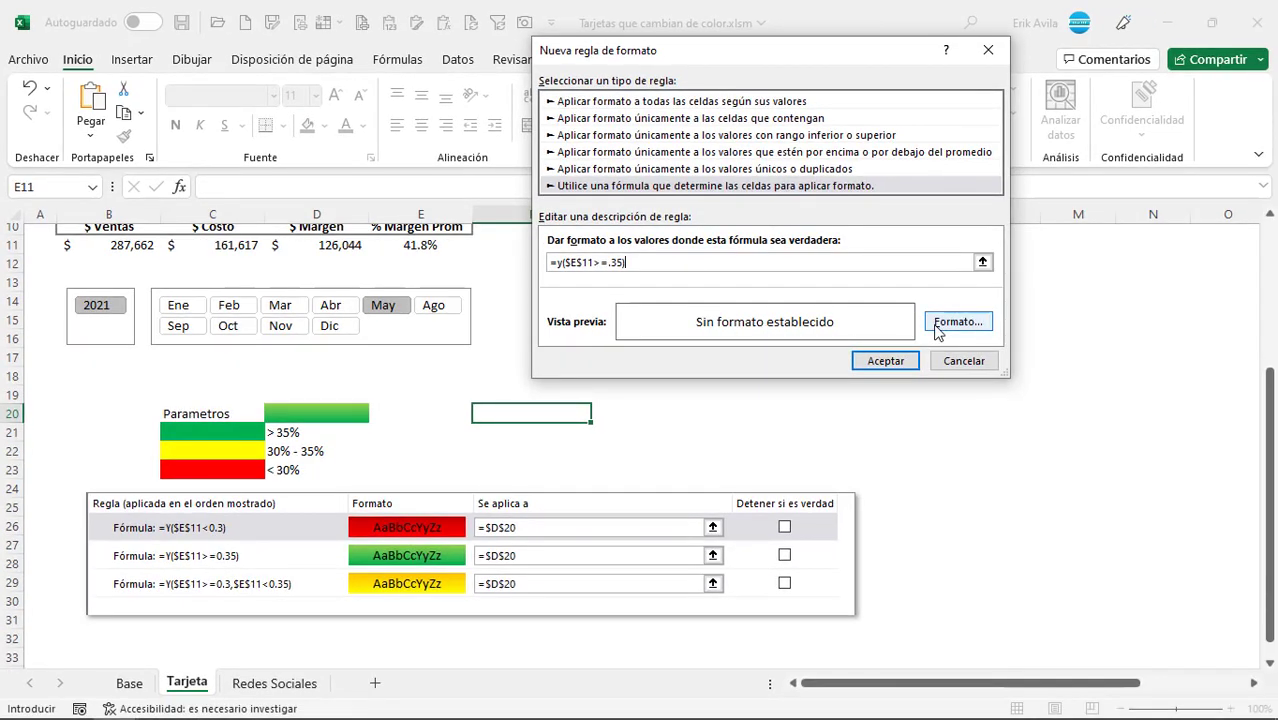
- Format the rule with a gradient fill of green (Color 1) and light green (Color 2)
{"action": "left_click", "coordinate": [940, 324]}
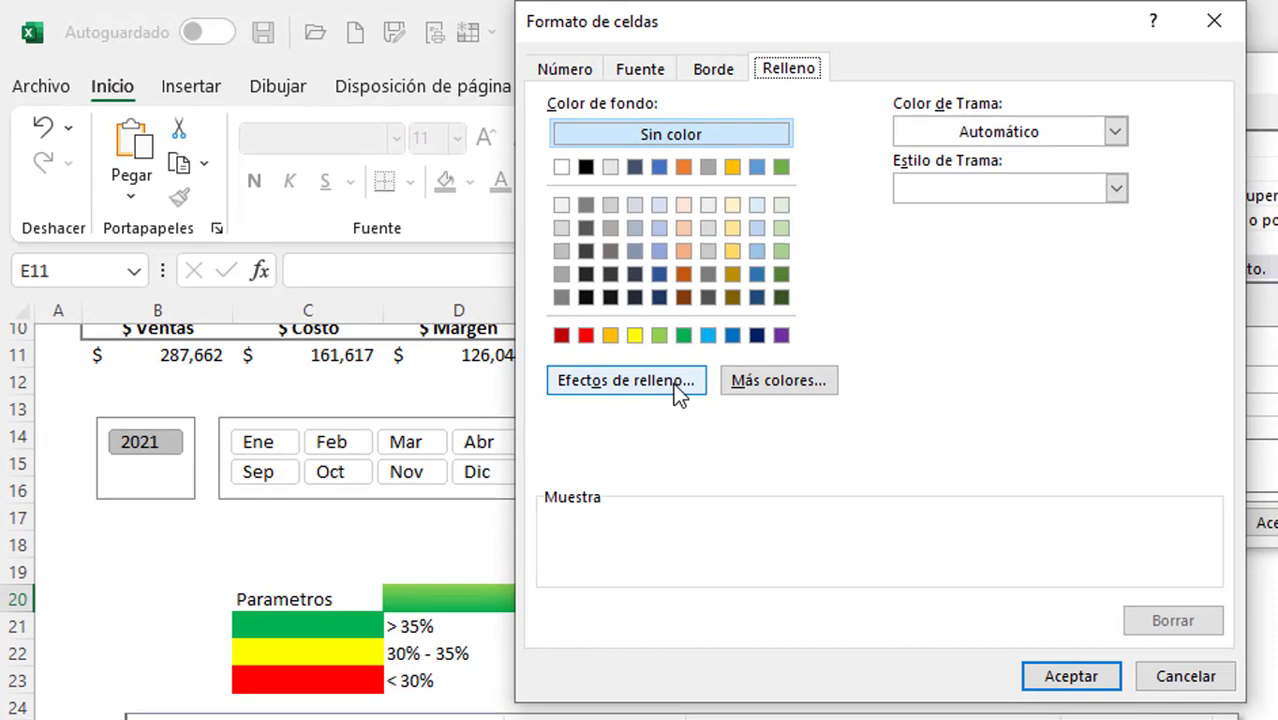
{"action": "left_click", "coordinate": [673, 383]}
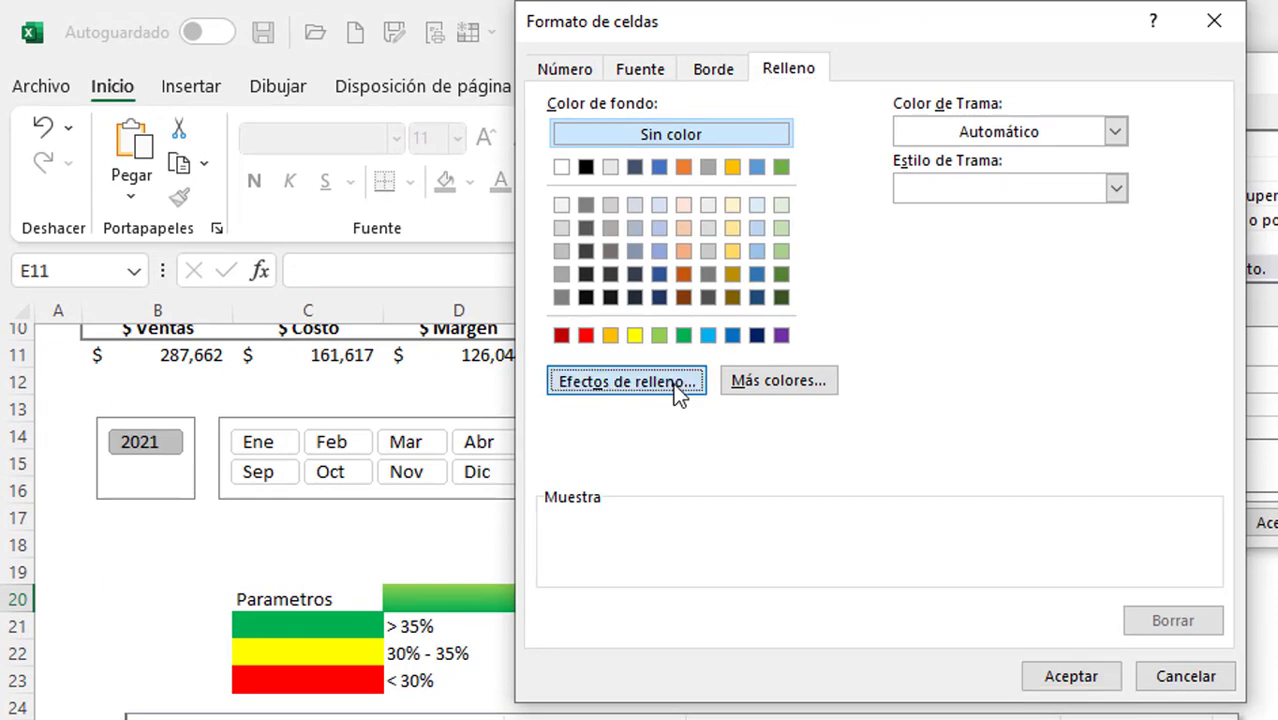
{"action": "left_click", "coordinate": [997, 157]}
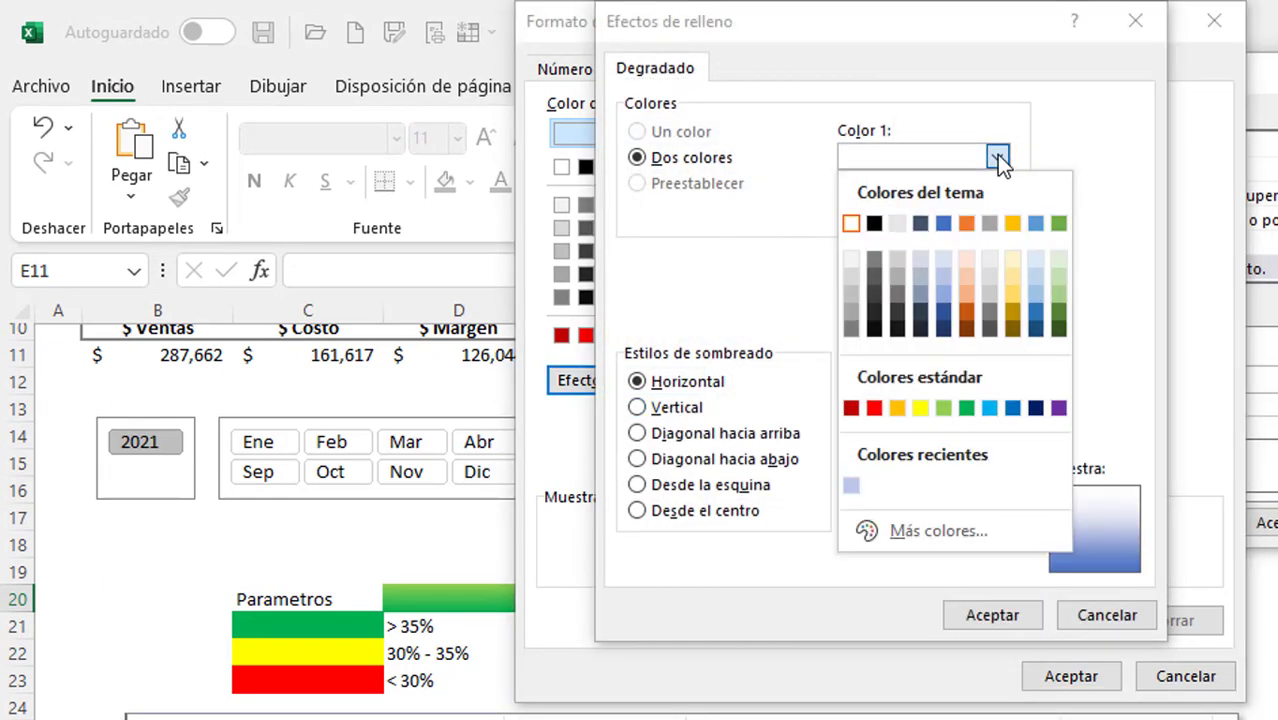
{"action": "left_click", "coordinate": [966, 408]}
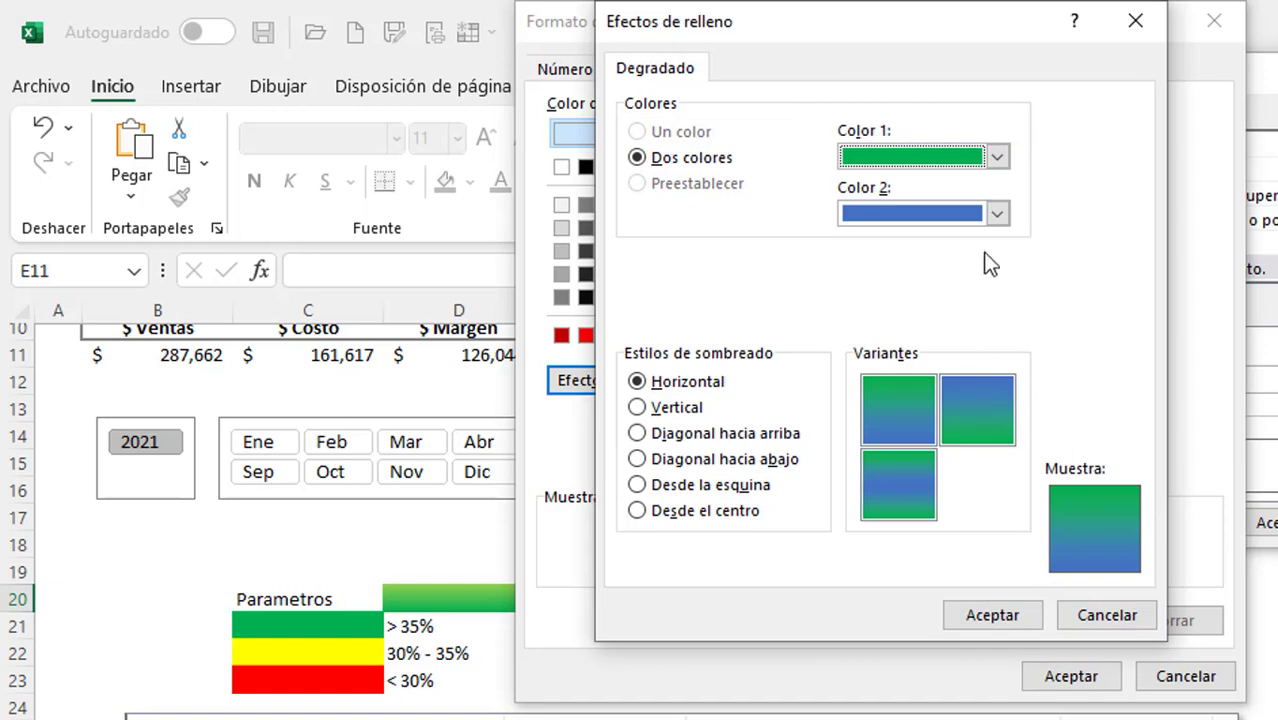
{"action": "left_click", "coordinate": [996, 218]}
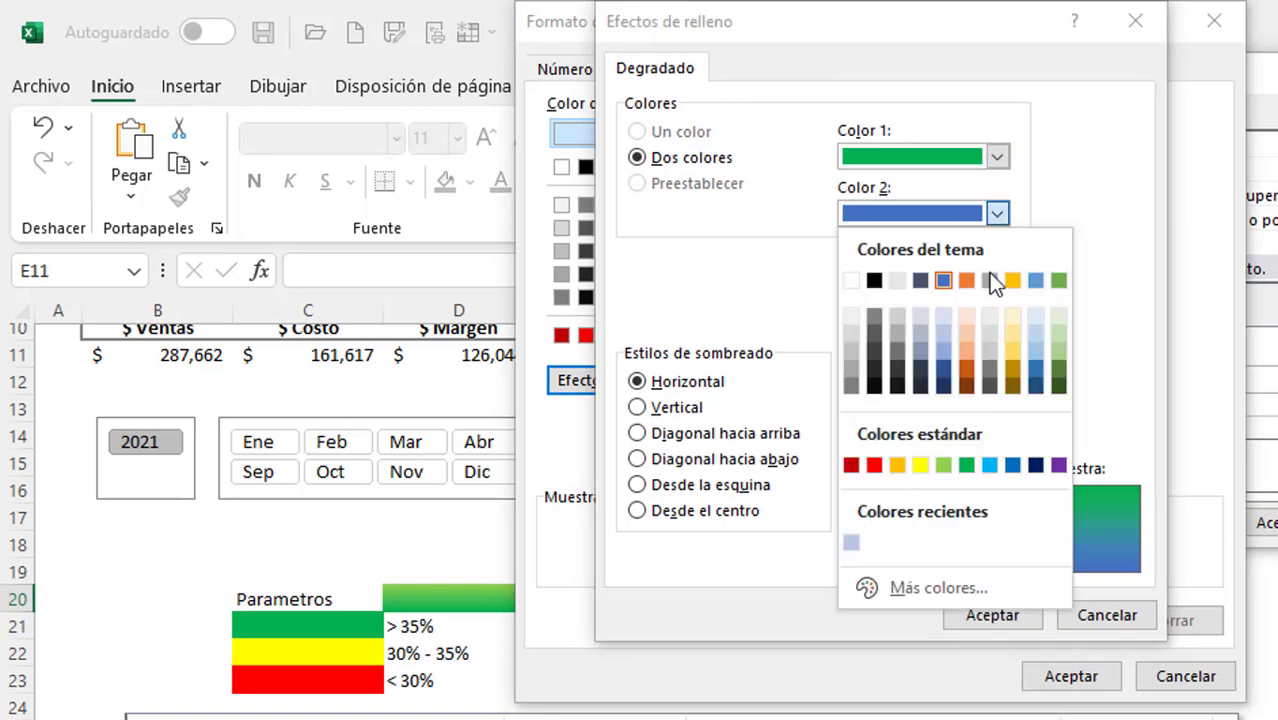
{"action": "left_click", "coordinate": [949, 458]}
{"action": "left_click", "coordinate": [976, 620]}
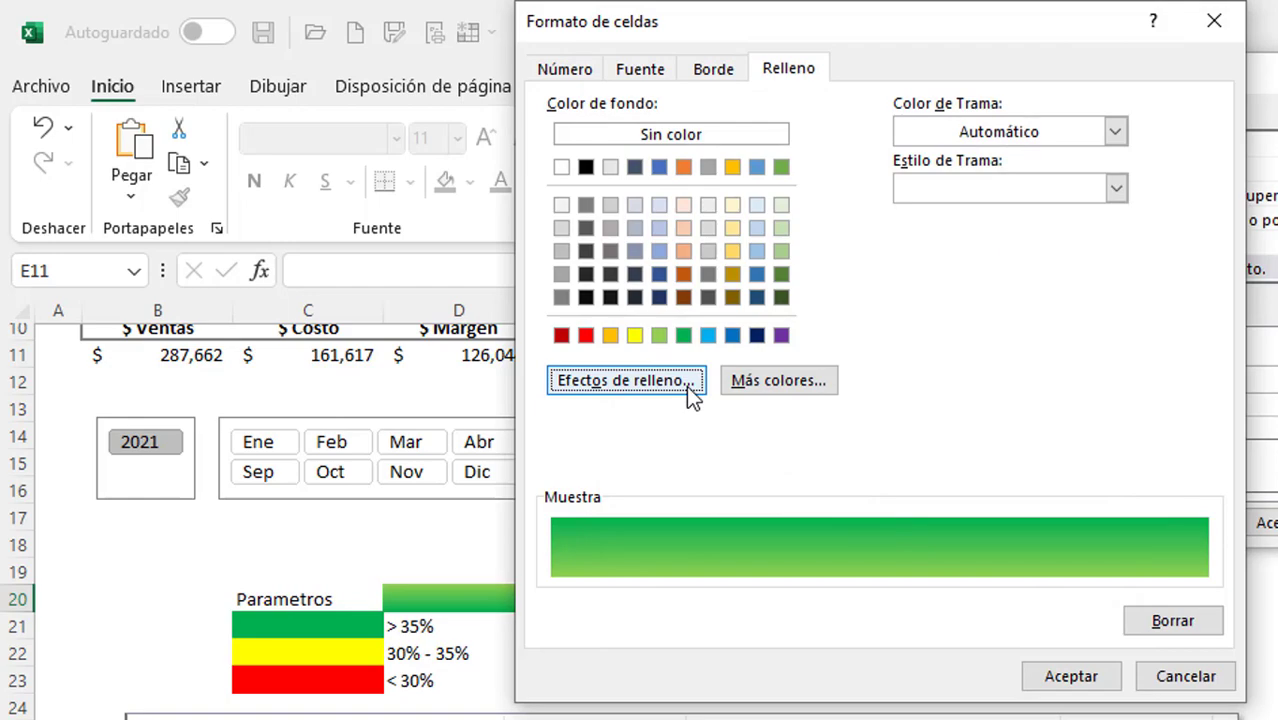
{"action": "left_click", "coordinate": [1060, 677]}
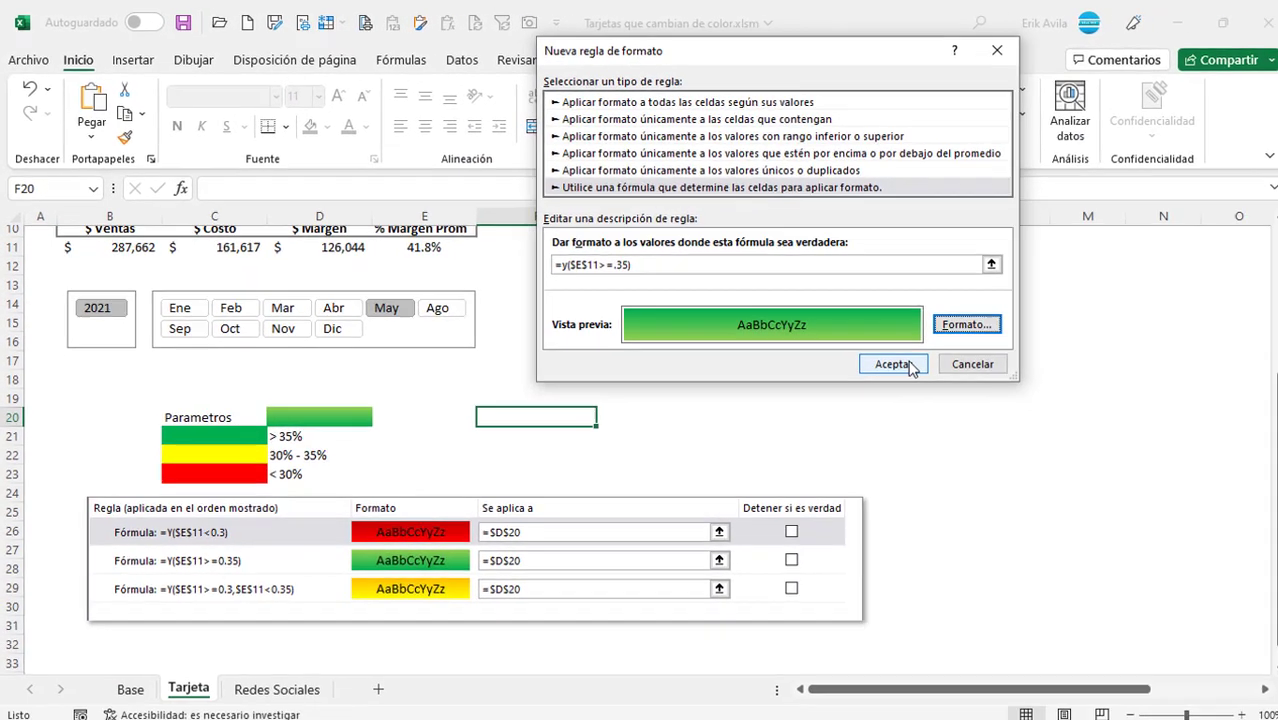
{"action": "left_click", "coordinate": [1170, 488]}
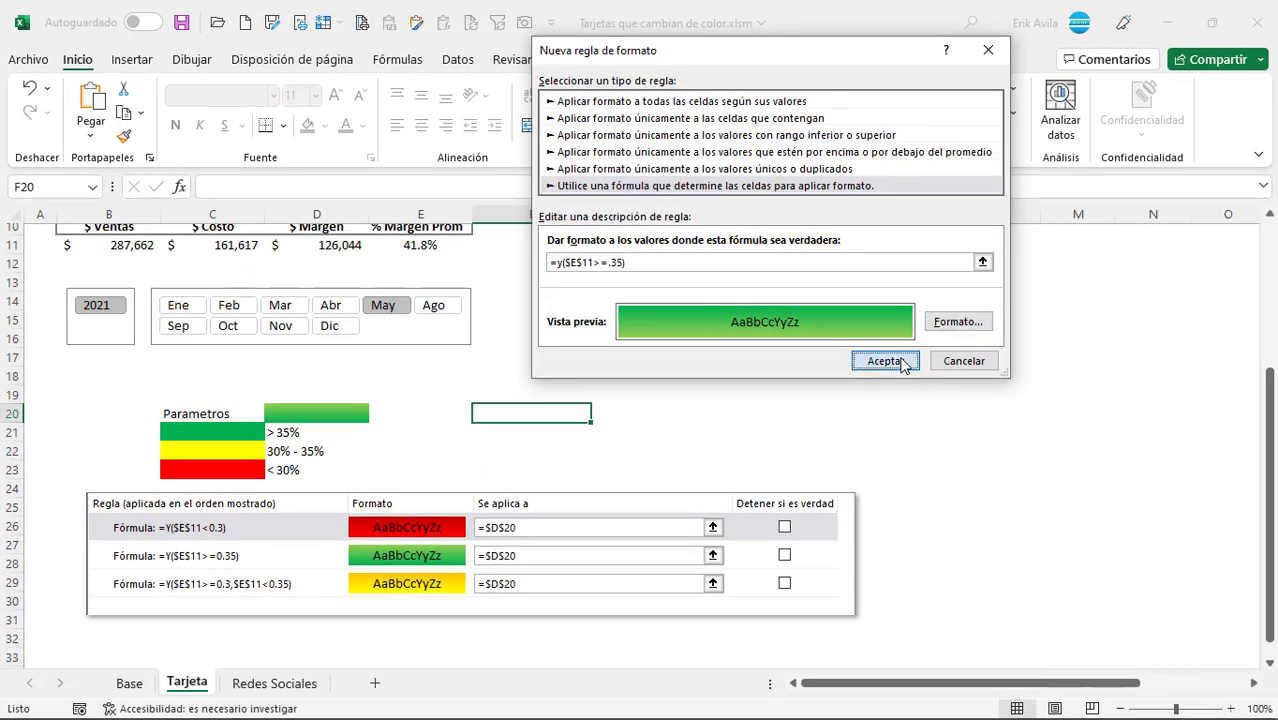
- Confirm the green 35%-or-more rule and select the bar cell F20
{"action": "left_click", "coordinate": [573, 440]}
{"action": "scroll", "coordinate": [559, 418], "scroll_direction": "up", "scroll_amount": 1}
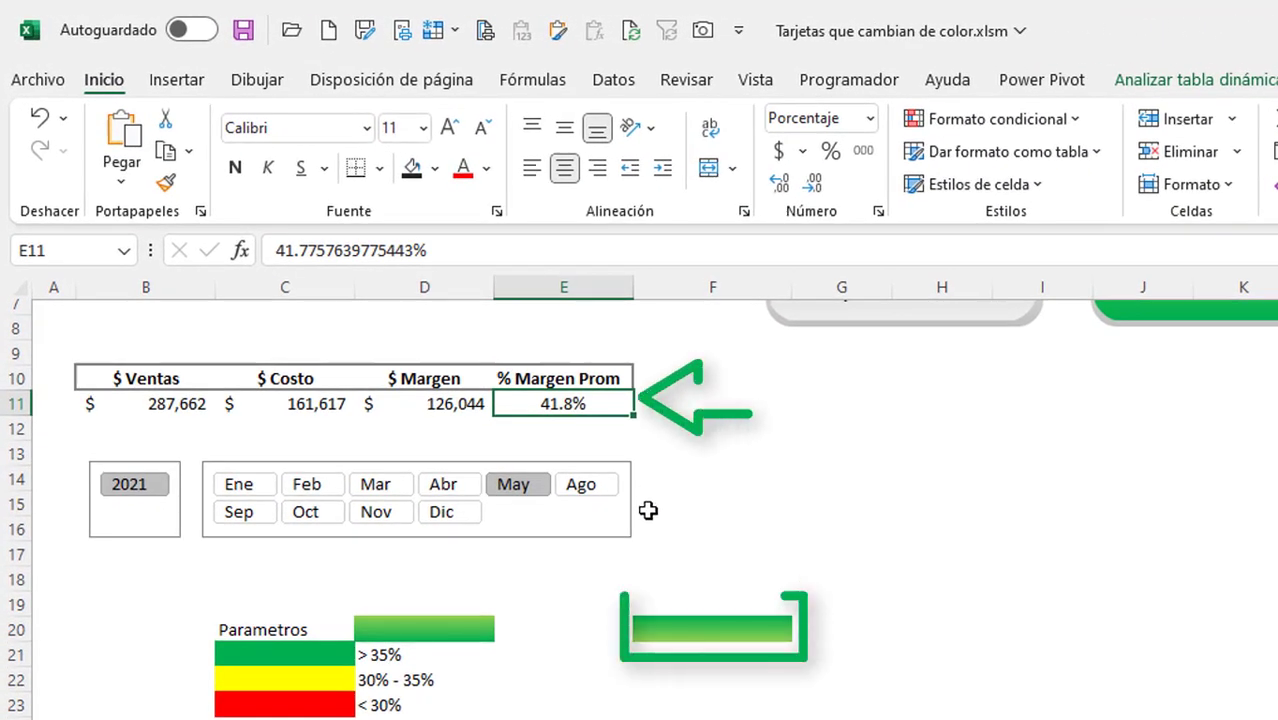
{"action": "left_click", "coordinate": [633, 476]}
{"action": "key", "text": "Escape"}
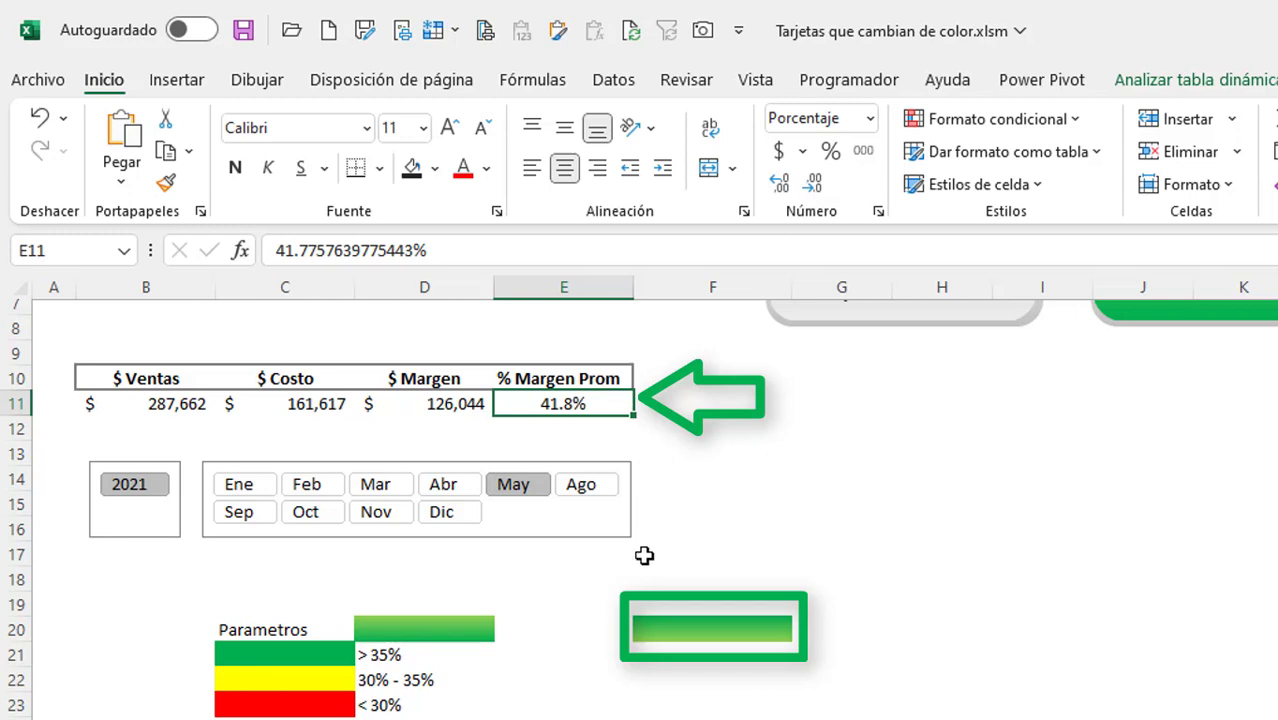
{"action": "left_click", "coordinate": [668, 626]}
- Filter the dashboard to August (28.1% margin), reselect F20 and bring up Conditional Formatting
{"action": "left_click", "coordinate": [581, 486]}
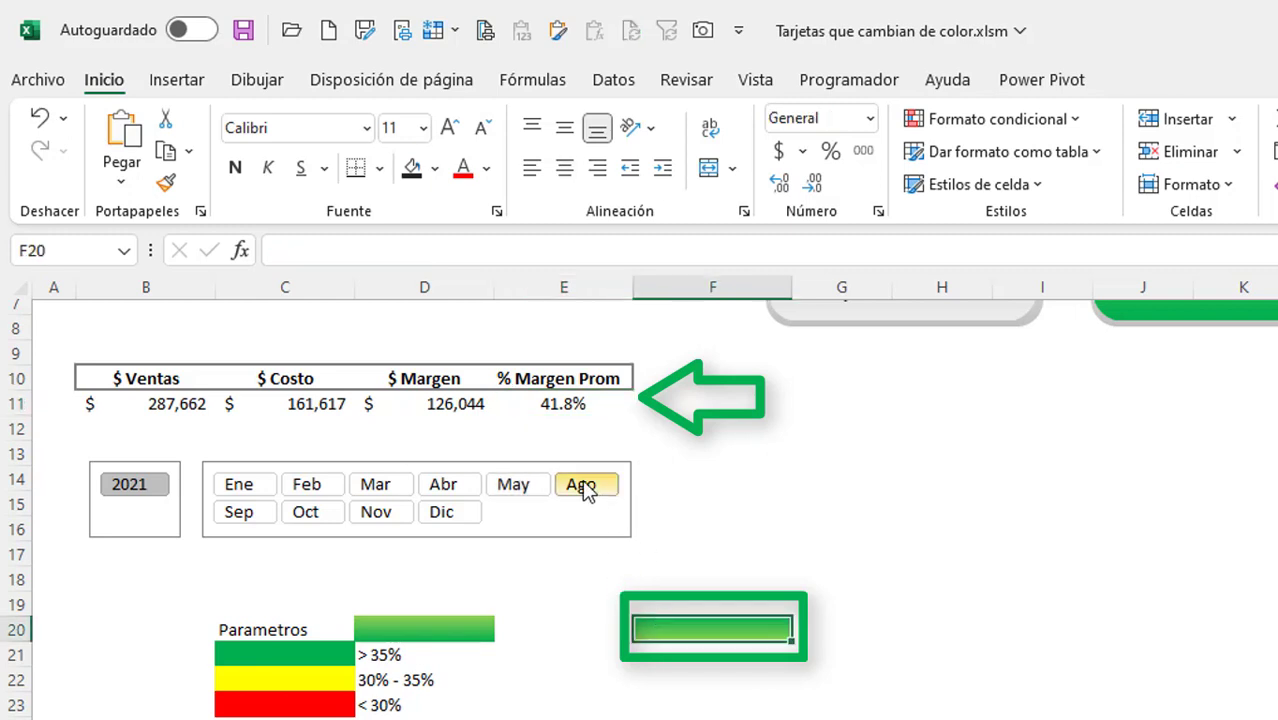
{"action": "left_click", "coordinate": [579, 405]}
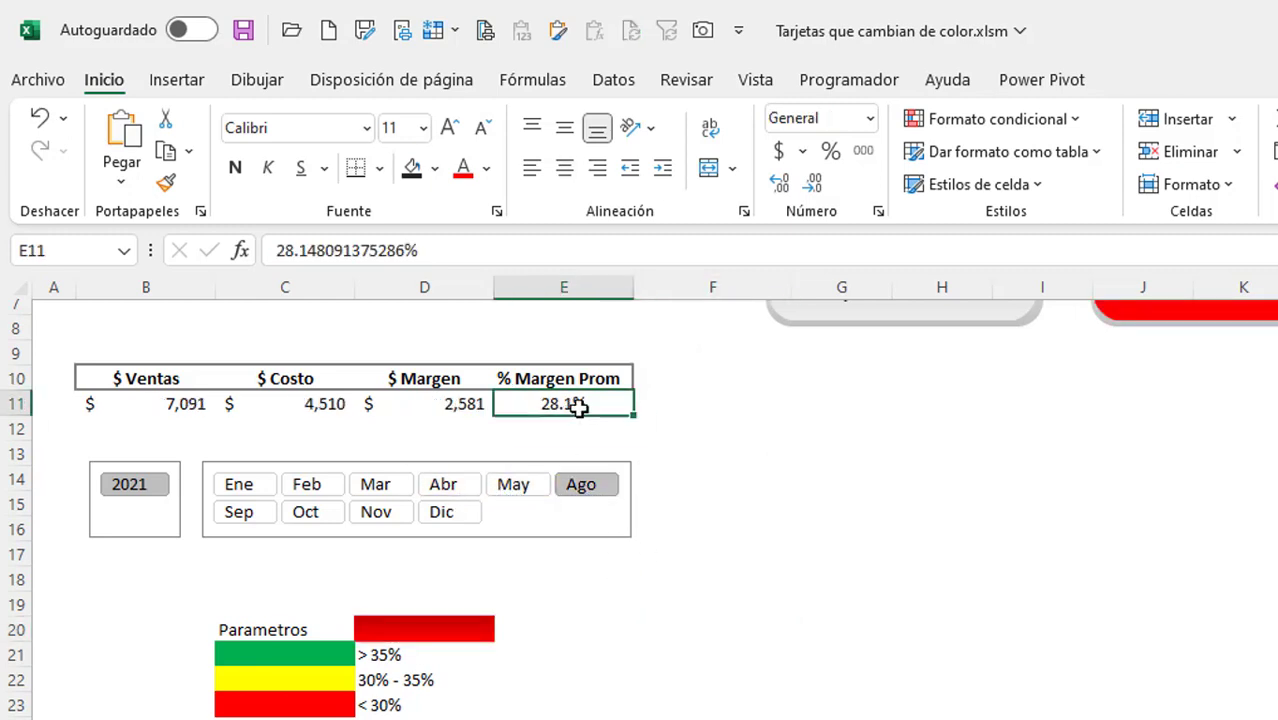
{"action": "left_click", "coordinate": [716, 636]}
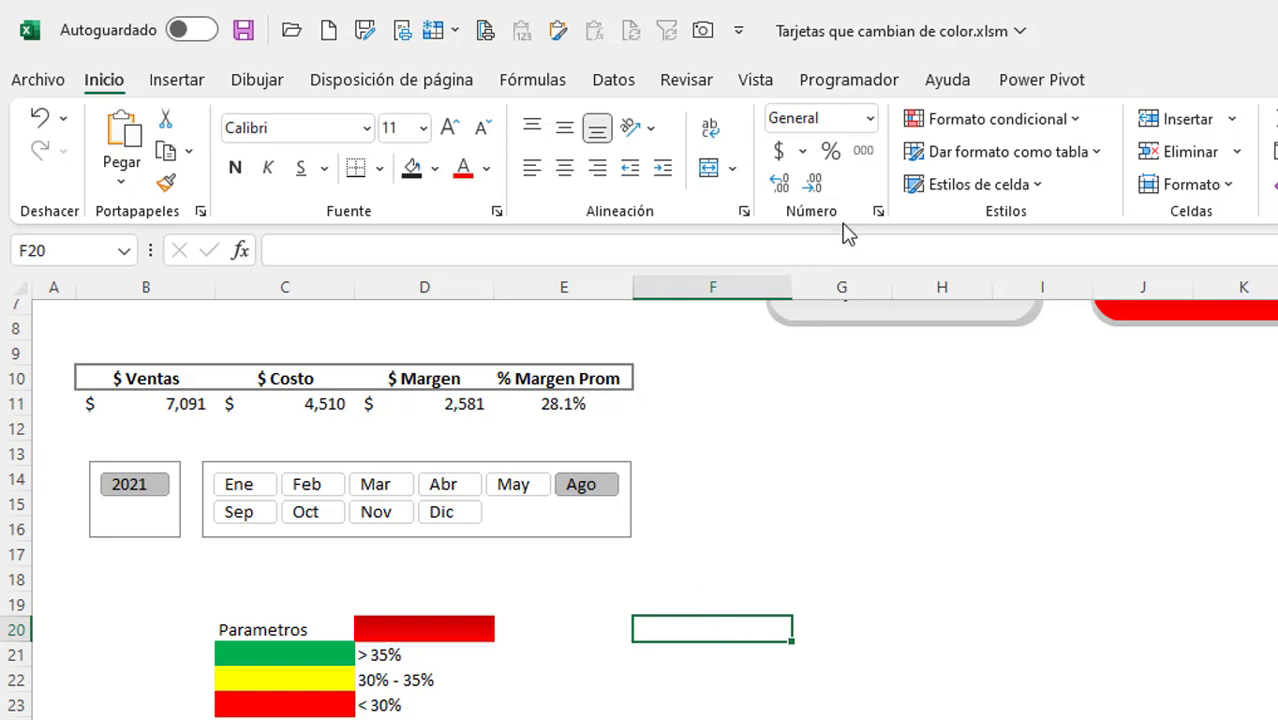
{"action": "left_click", "coordinate": [933, 124]}
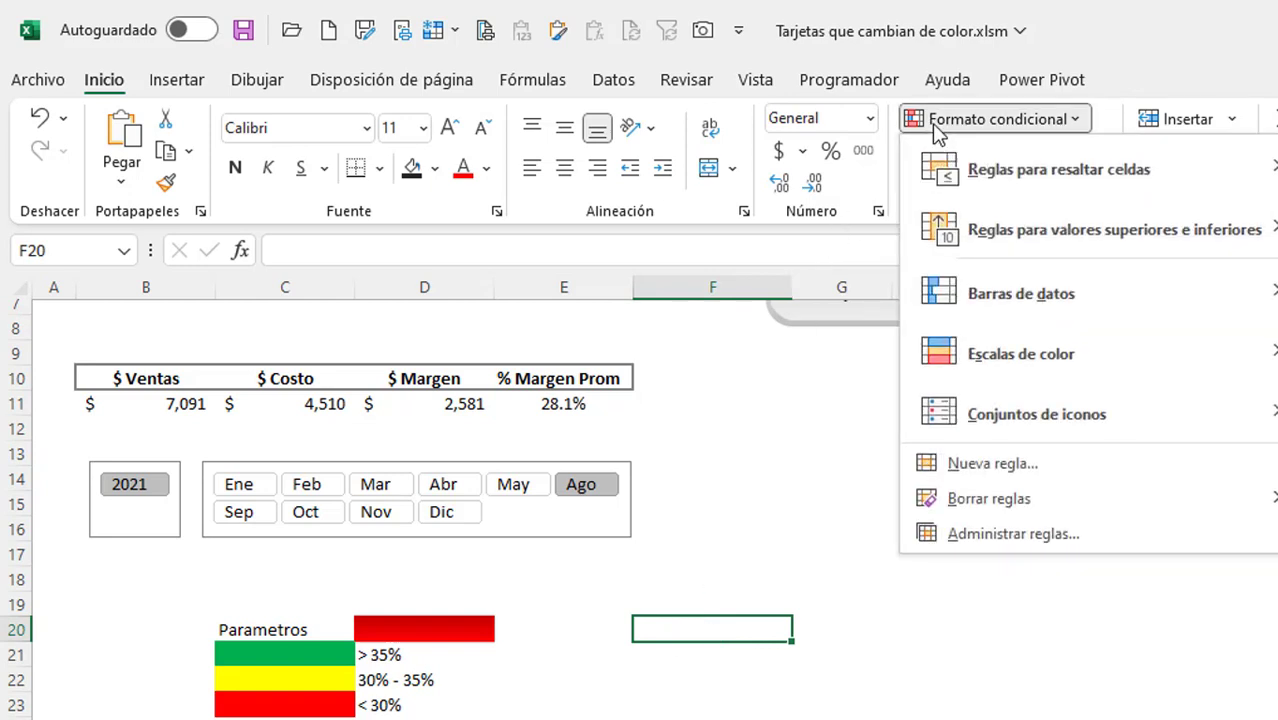
- Create a formula rule =Y($E$11>=.30,$E$11<.35) for the 30–35% margin band
{"action": "left_click", "coordinate": [1020, 470]}
{"action": "left_click", "coordinate": [836, 224]}
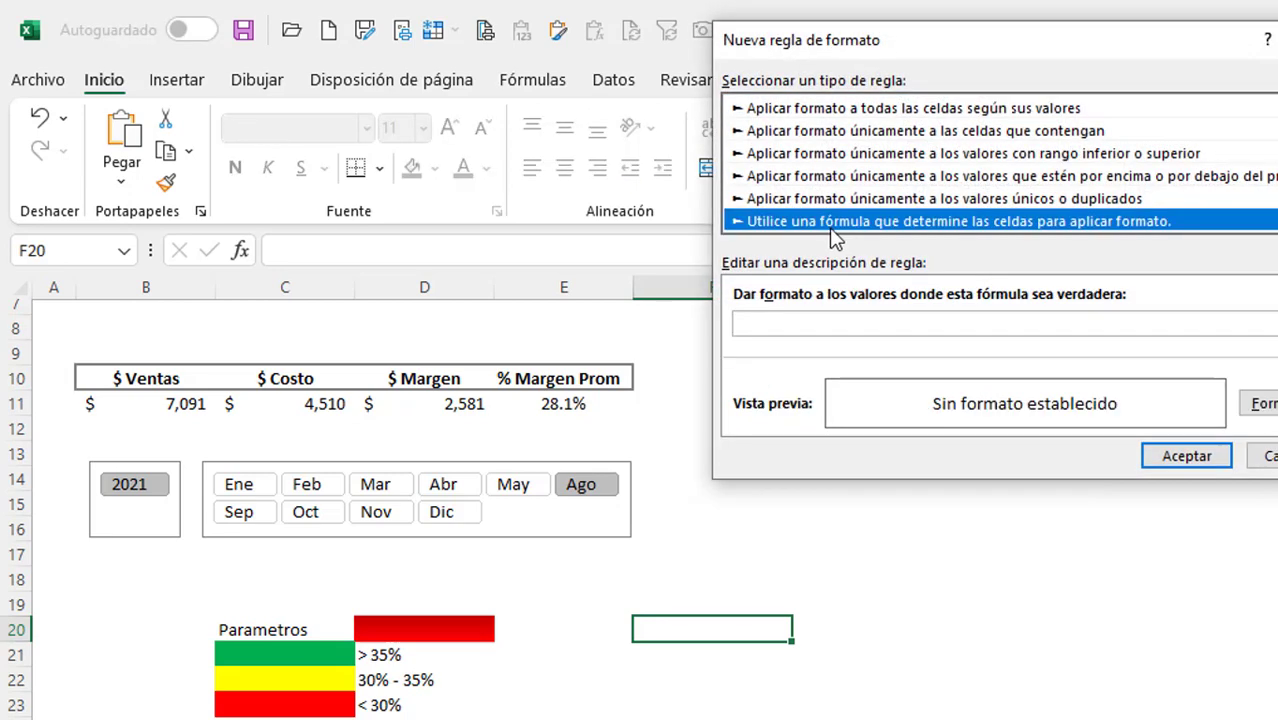
{"action": "left_click", "coordinate": [832, 323]}
{"action": "type", "text": "=Y("}
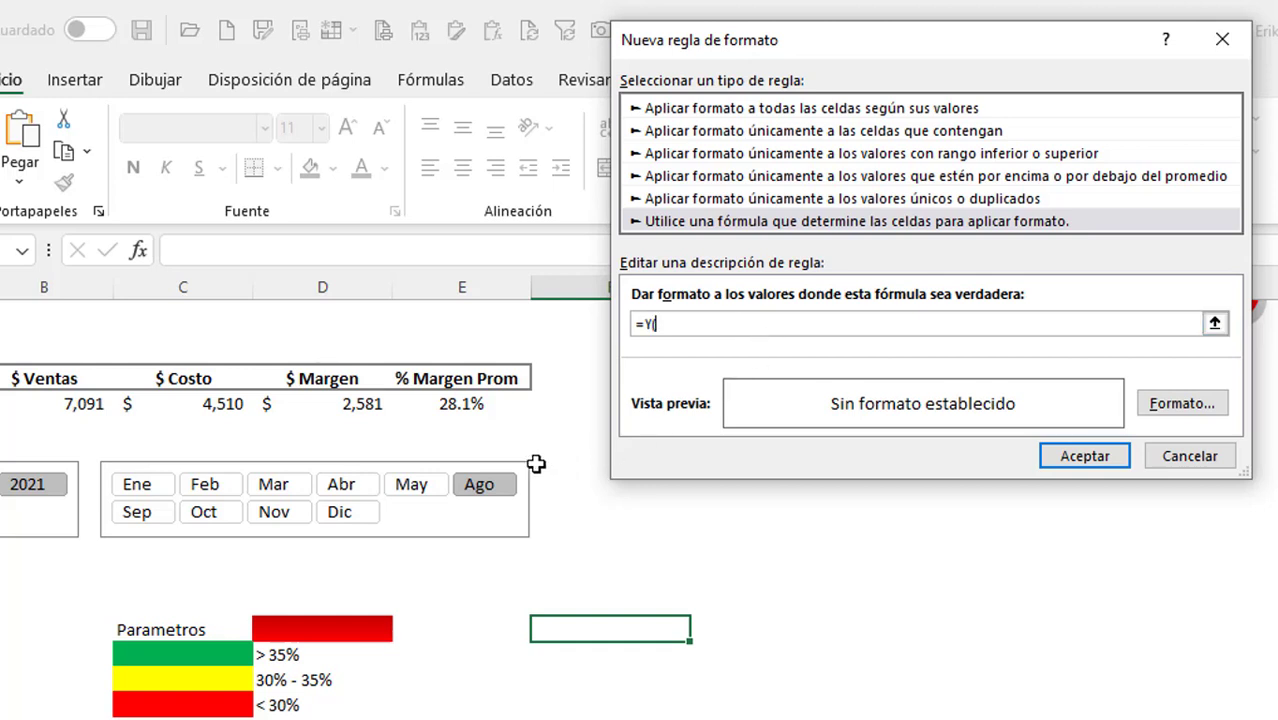
{"action": "left_click", "coordinate": [490, 404]}
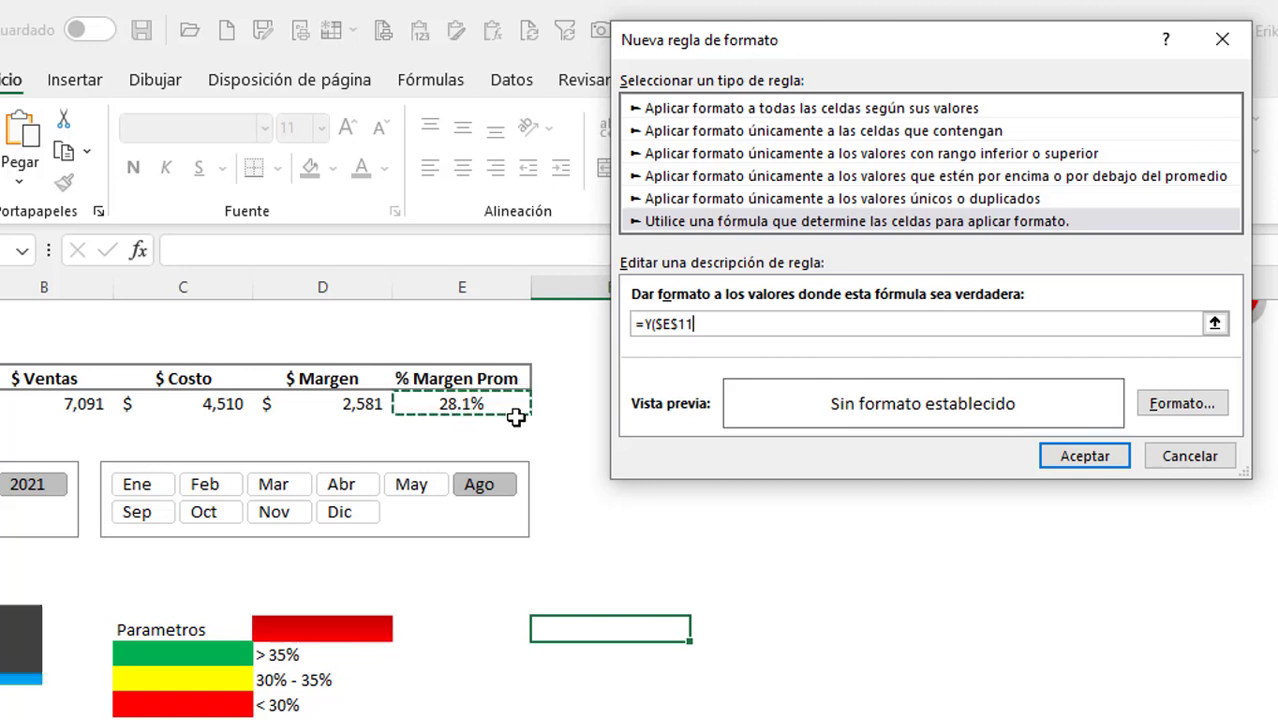
{"action": "type", "text": ">="}
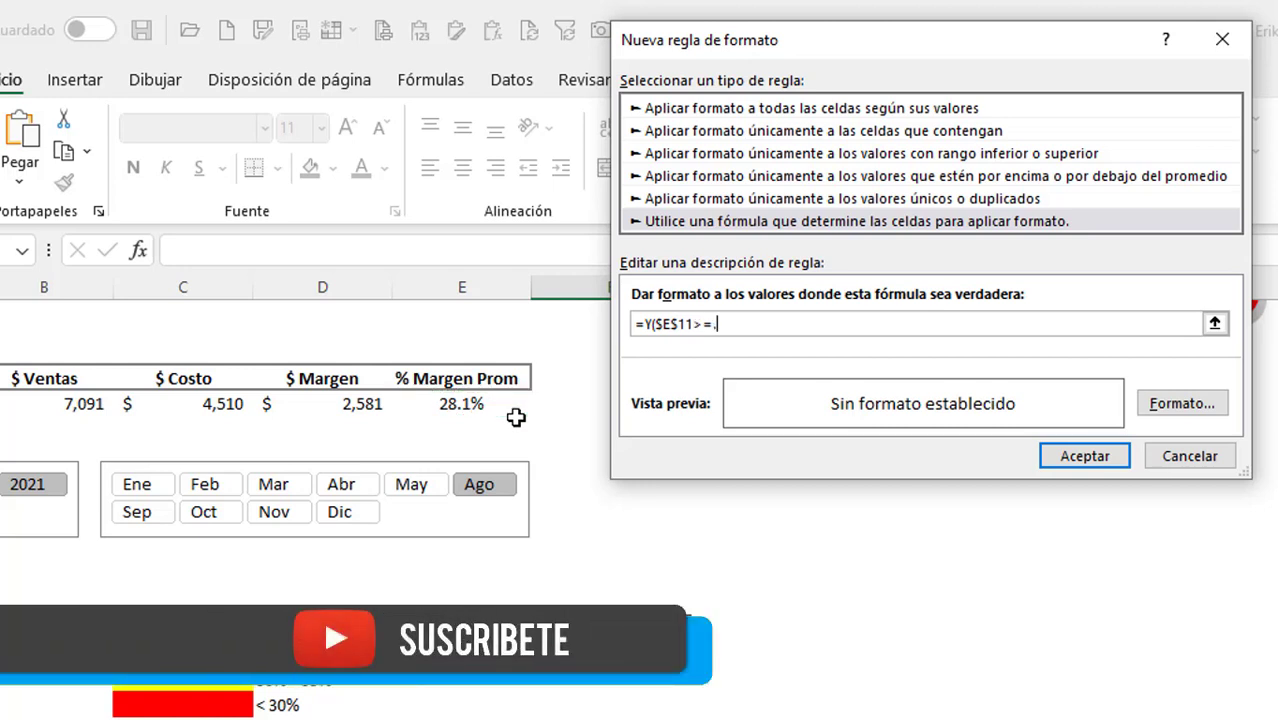
{"action": "type", "text": ".30"}
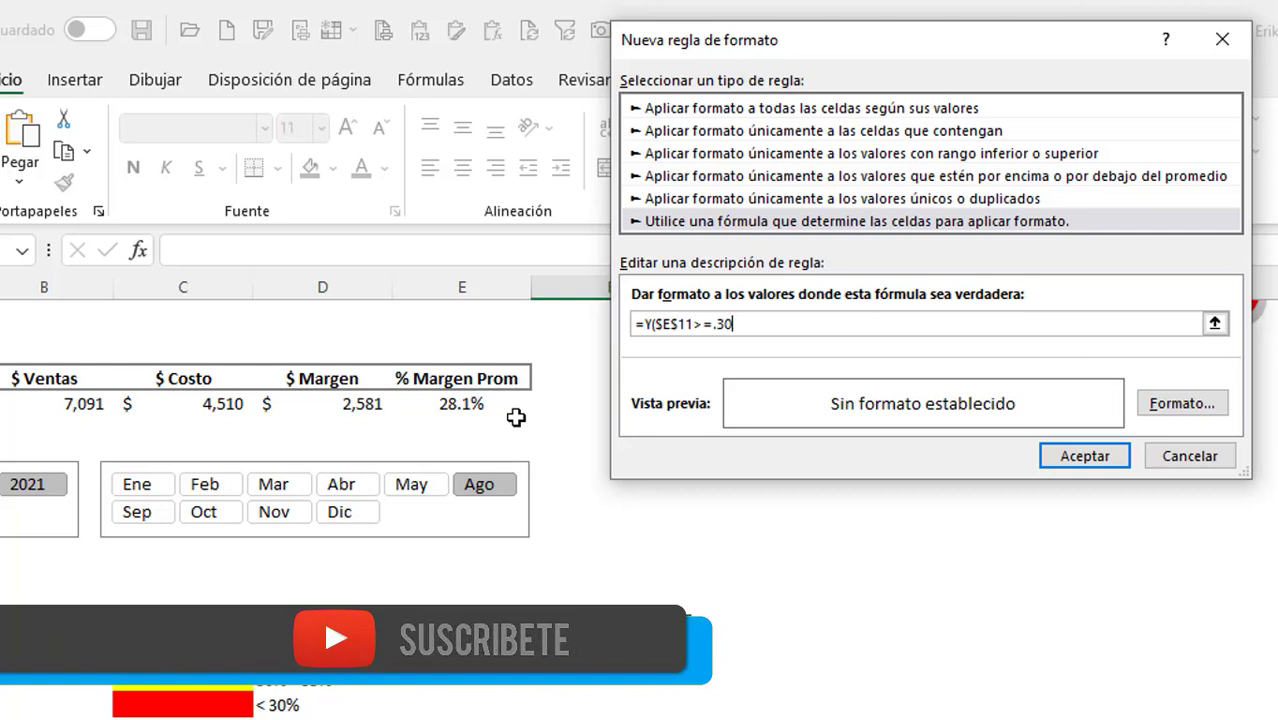
{"action": "type", "text": ","}
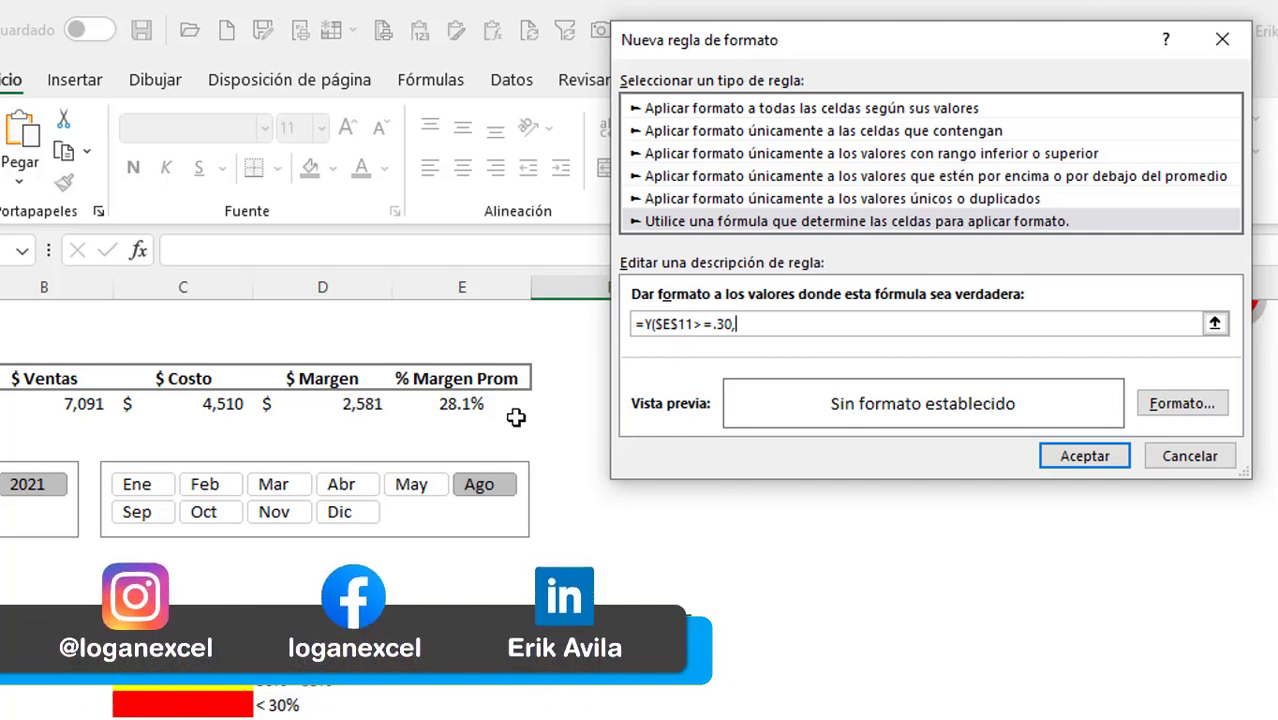
{"action": "left_click", "coordinate": [514, 401]}
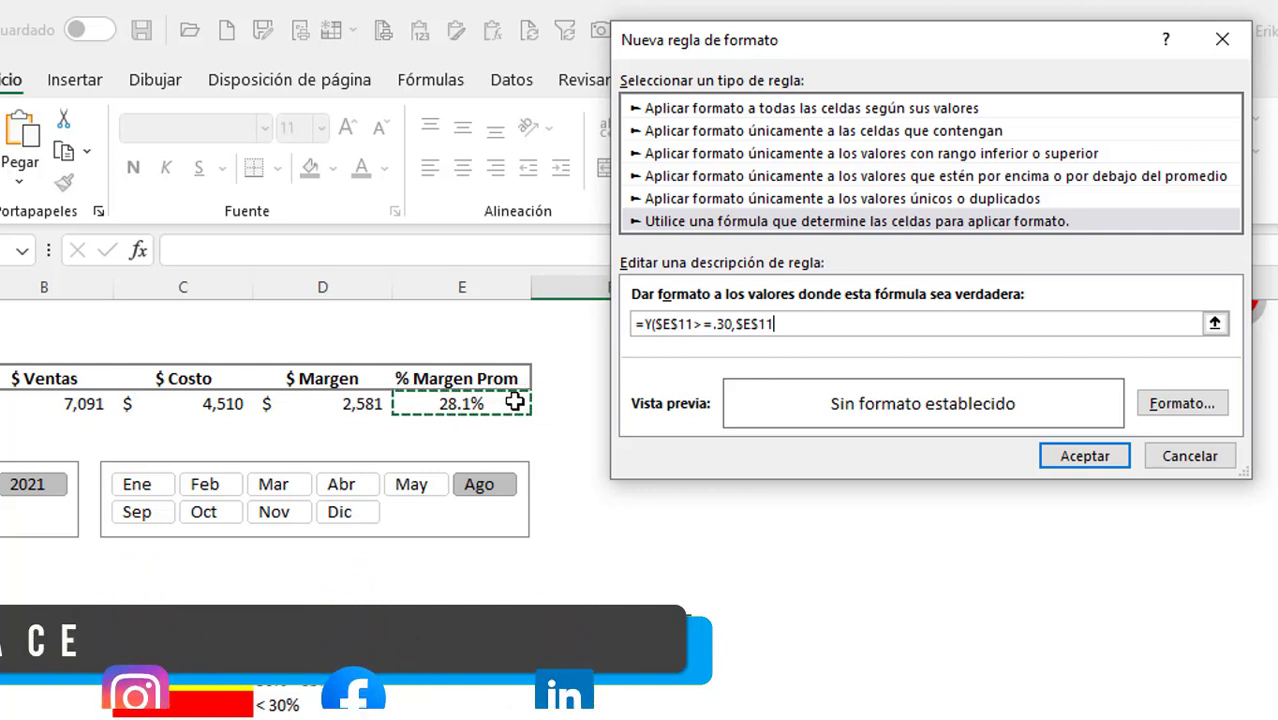
{"action": "type", "text": "<"}
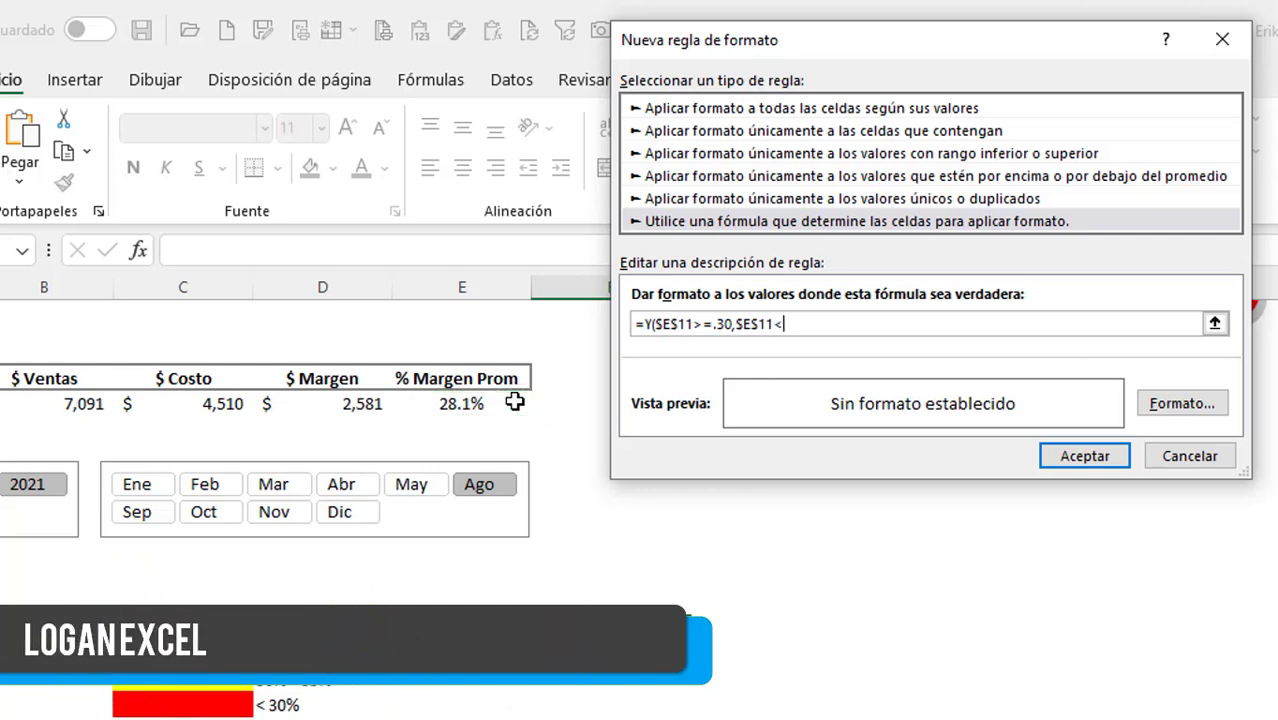
{"action": "type", "text": ".35"}
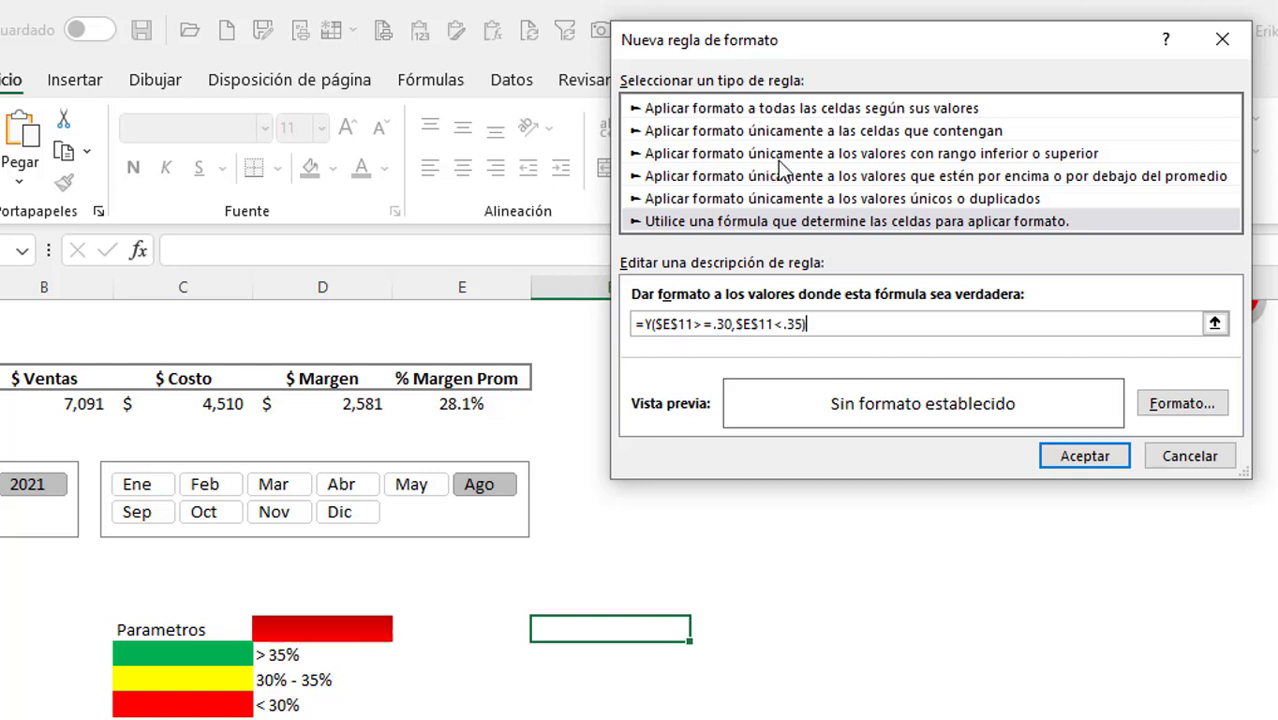
- Give the rule a yellow-to-orange gradient fill and save it
{"action": "left_click", "coordinate": [1178, 404]}
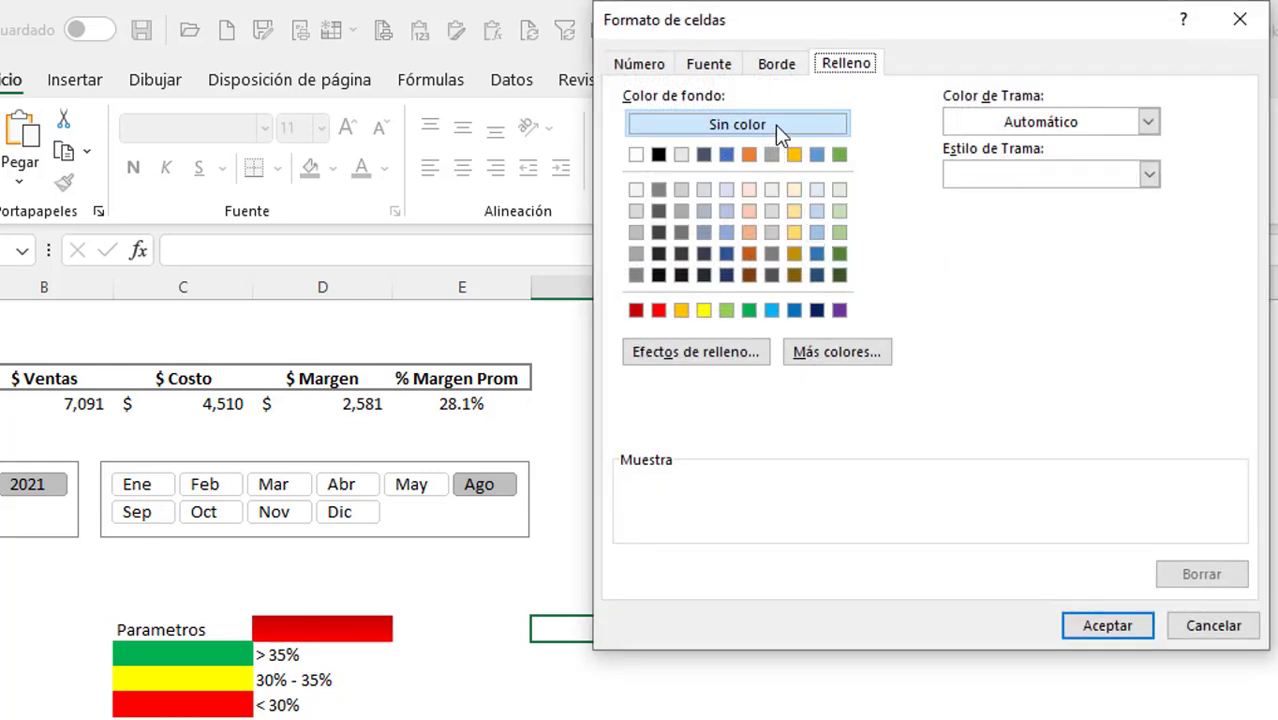
{"action": "left_click", "coordinate": [752, 352]}
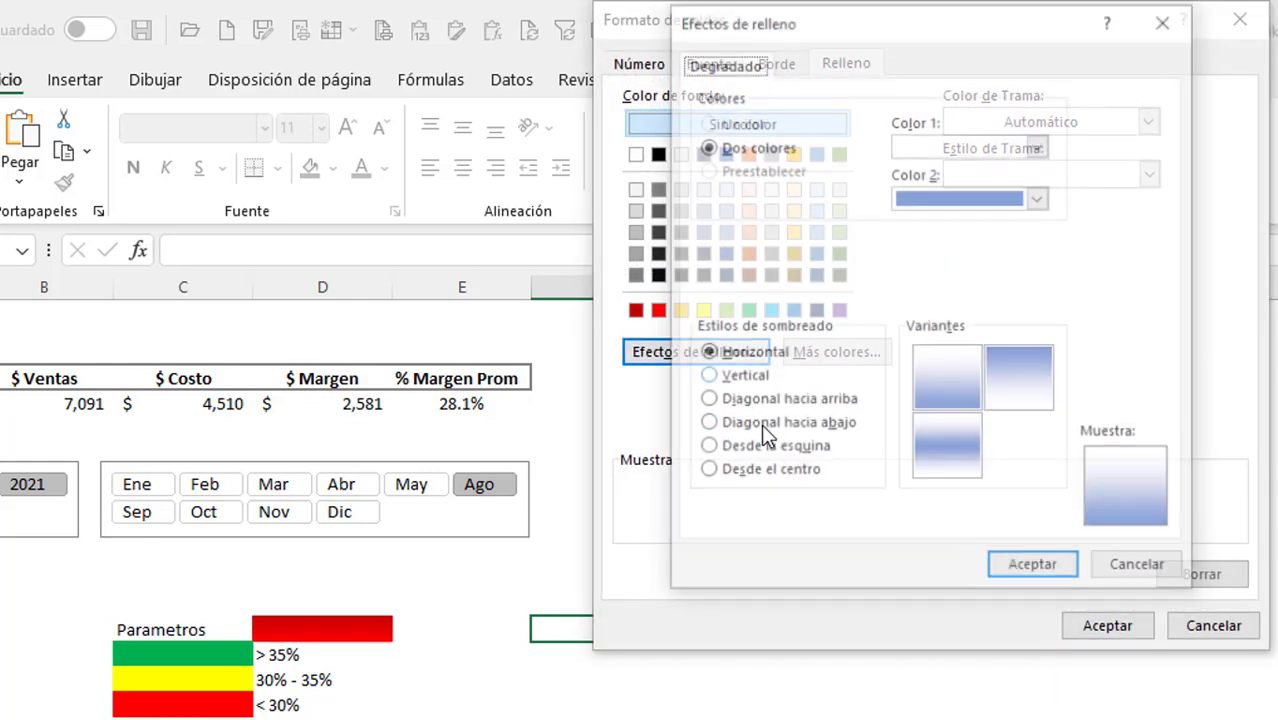
{"action": "left_click", "coordinate": [1039, 145]}
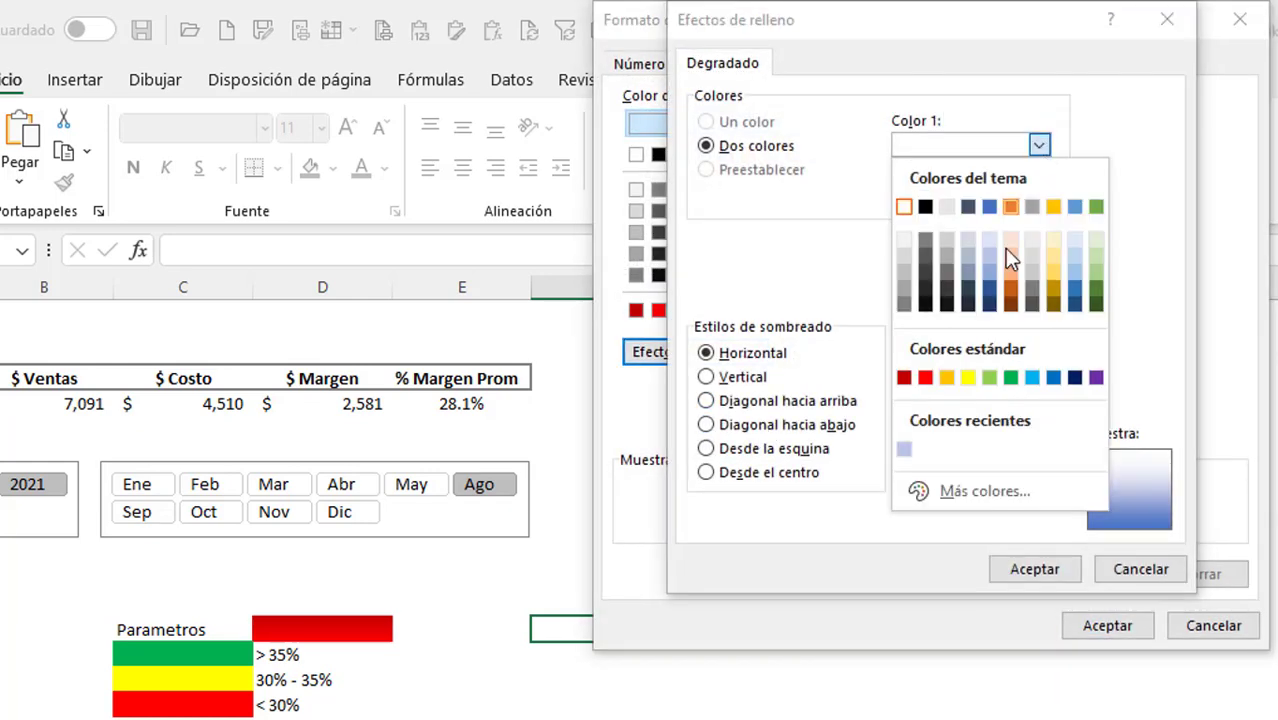
{"action": "left_click", "coordinate": [968, 378]}
{"action": "left_click", "coordinate": [1039, 198]}
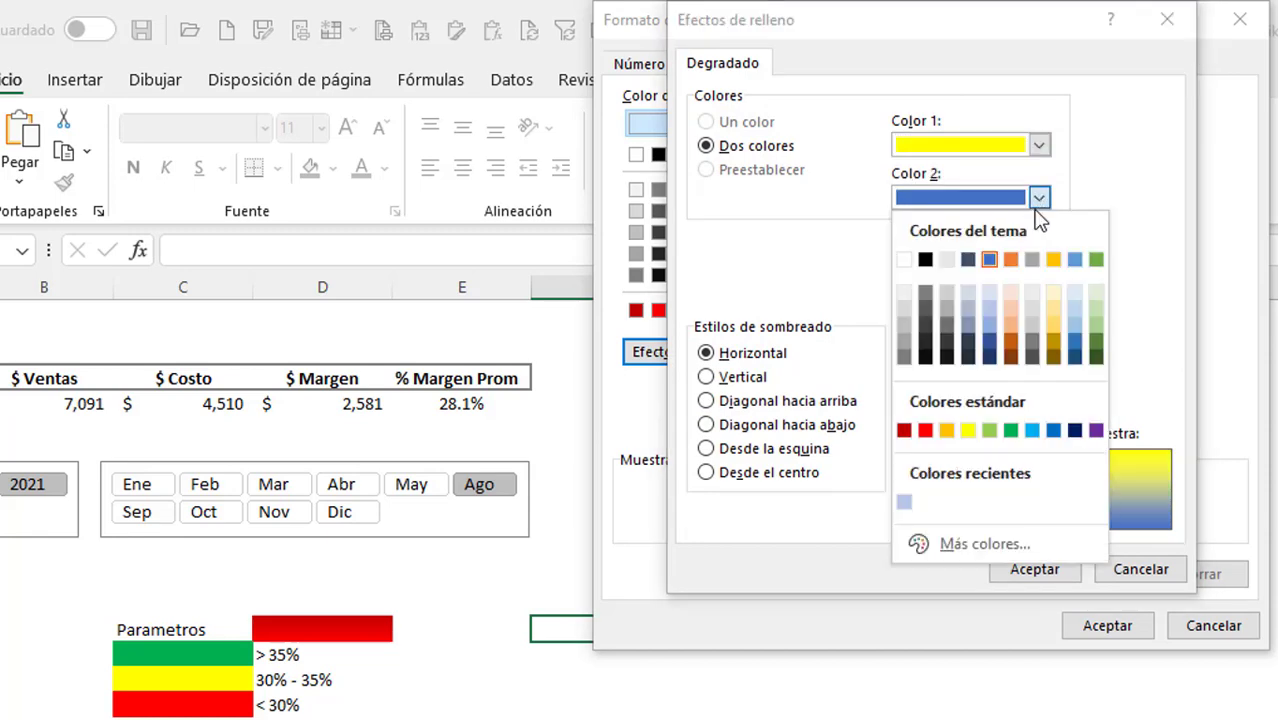
{"action": "left_click", "coordinate": [946, 430]}
{"action": "left_click", "coordinate": [1030, 569]}
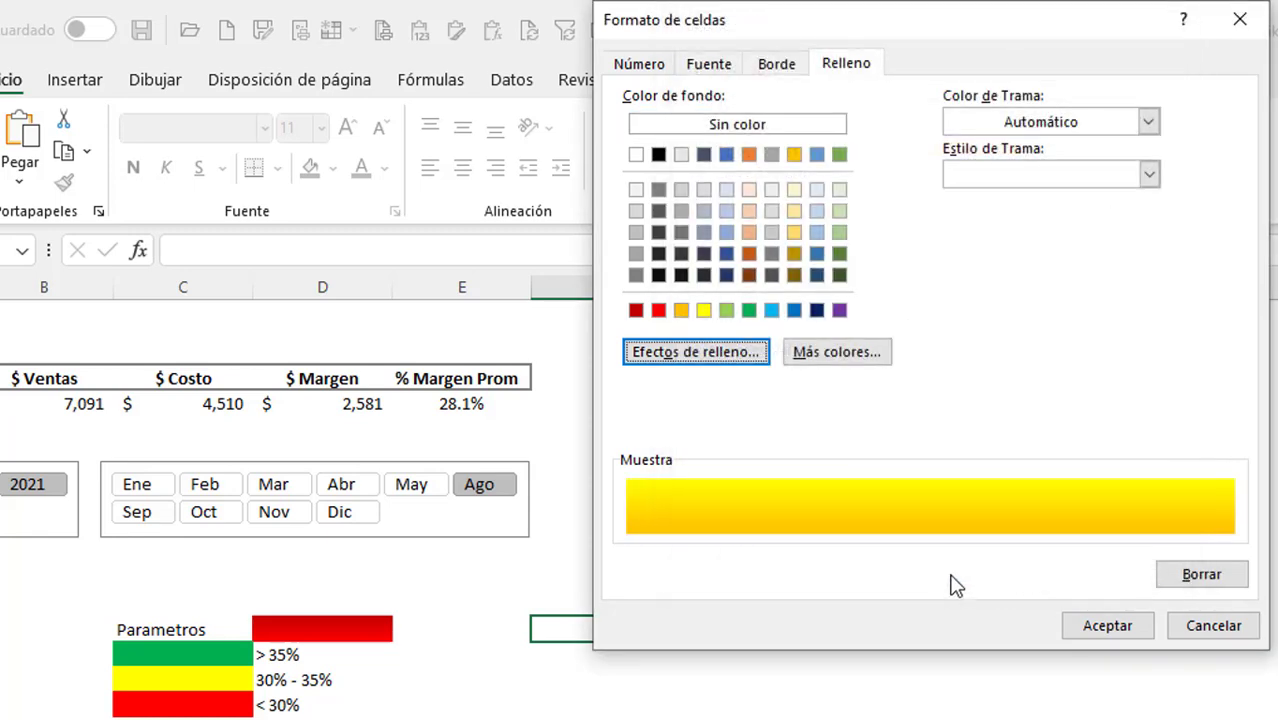
{"action": "left_click", "coordinate": [1112, 625]}
{"action": "left_click", "coordinate": [1072, 456]}
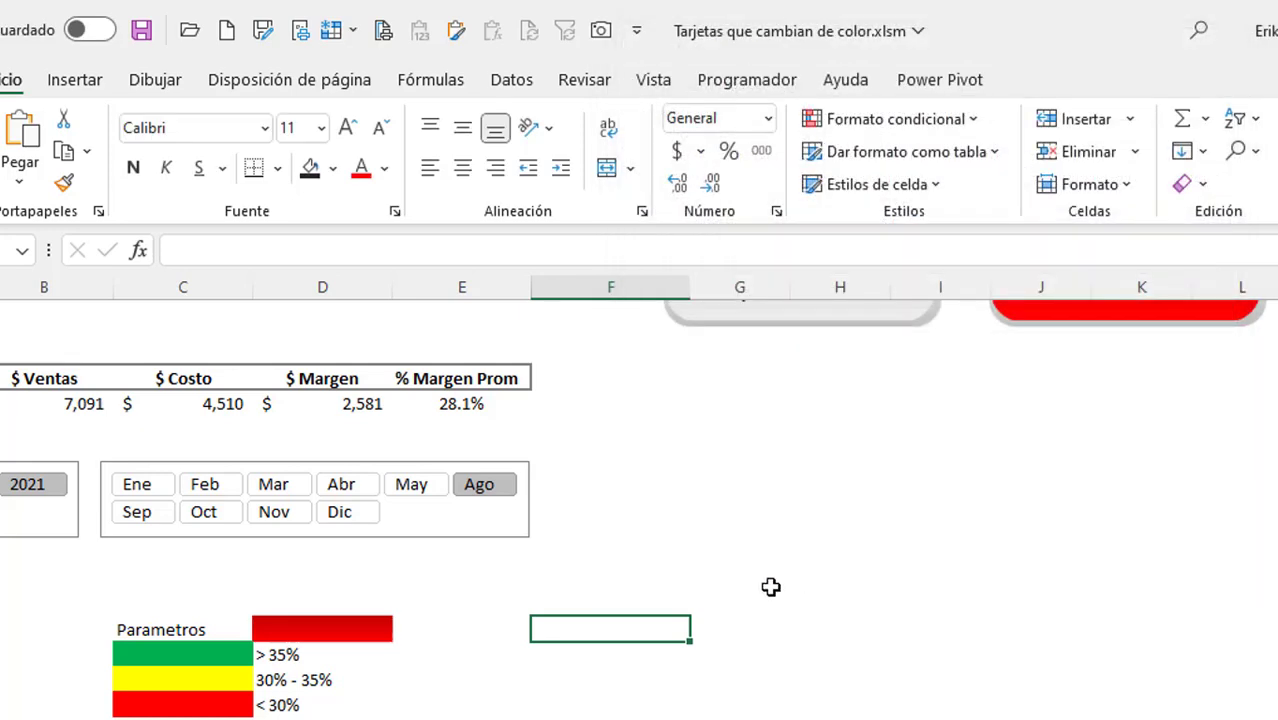
- Switch between Oct (33.5%, yellow gradient) and May (41.8%, green) to test both rules
{"action": "left_click", "coordinate": [418, 487]}
{"action": "left_click", "coordinate": [360, 486]}
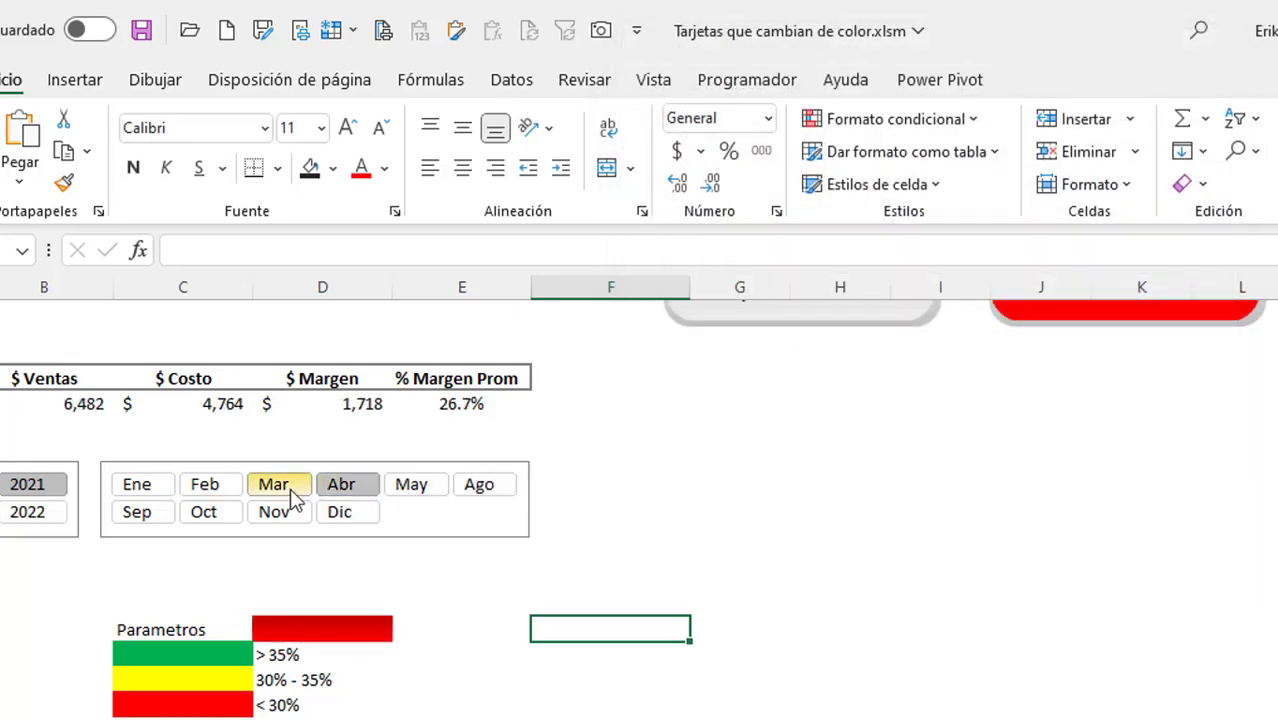
{"action": "left_click", "coordinate": [274, 486]}
{"action": "left_click", "coordinate": [205, 511]}
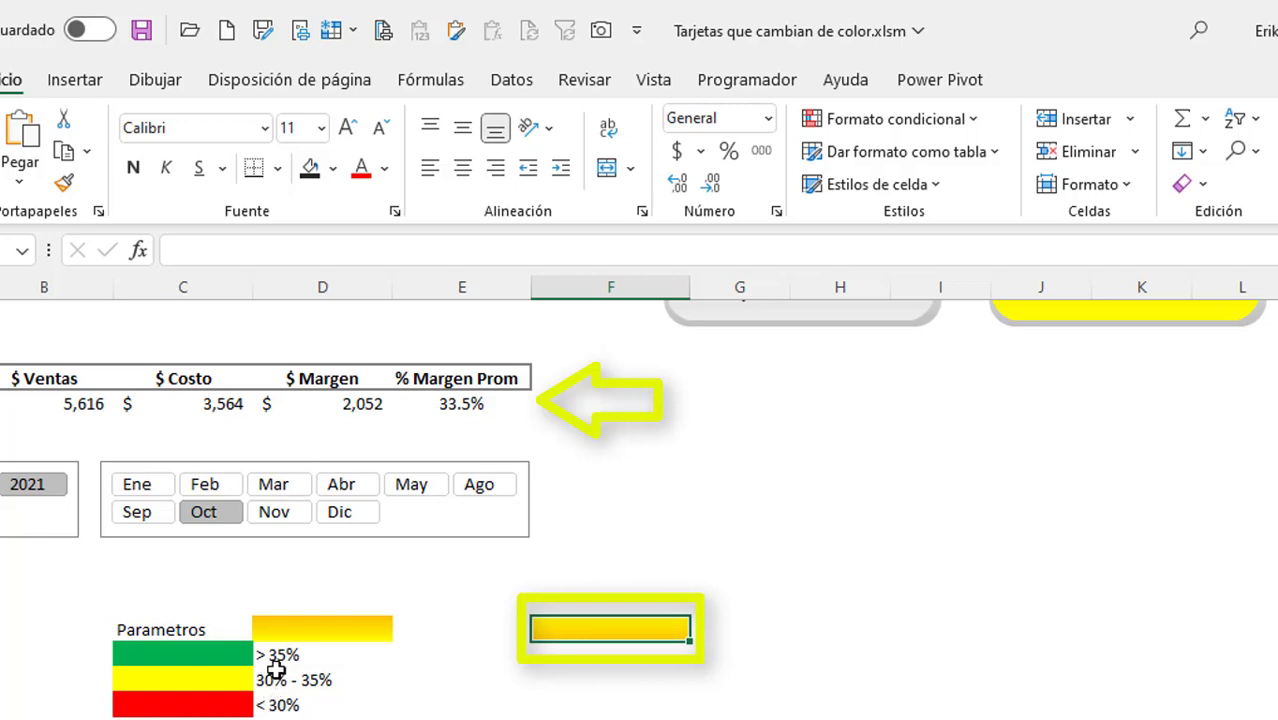
{"action": "left_click", "coordinate": [473, 403]}
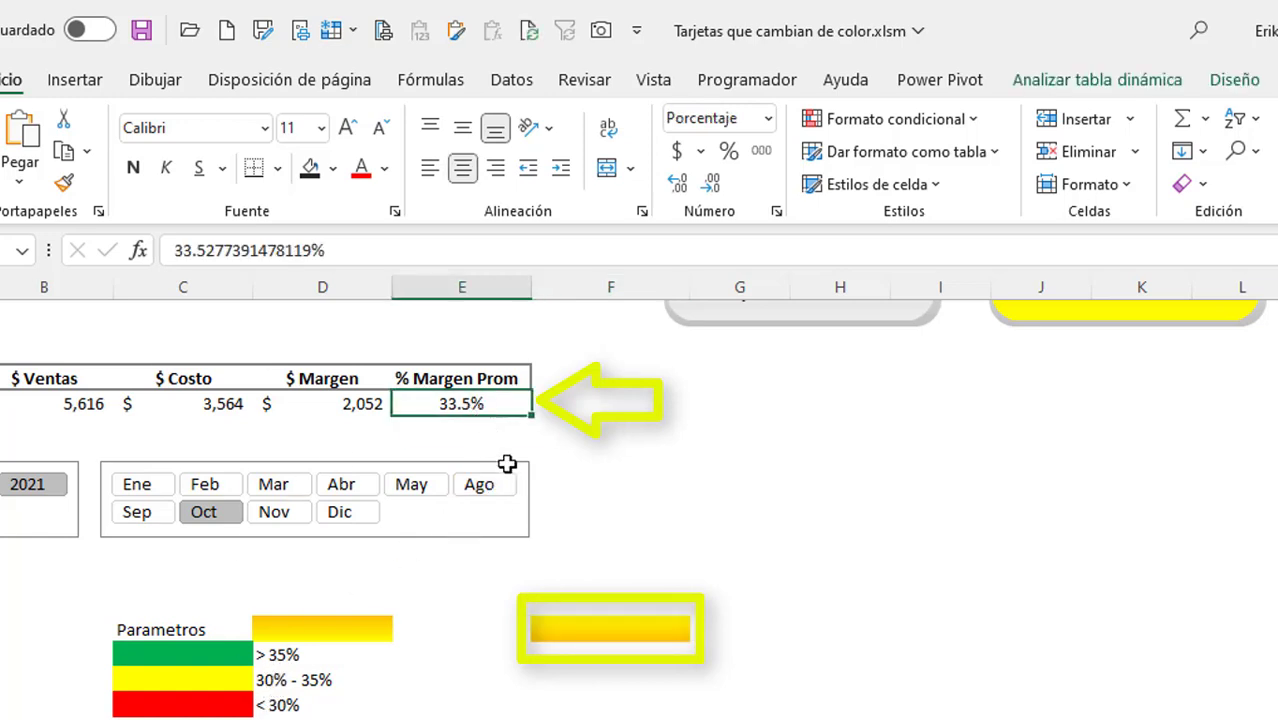
{"action": "left_click", "coordinate": [577, 633]}
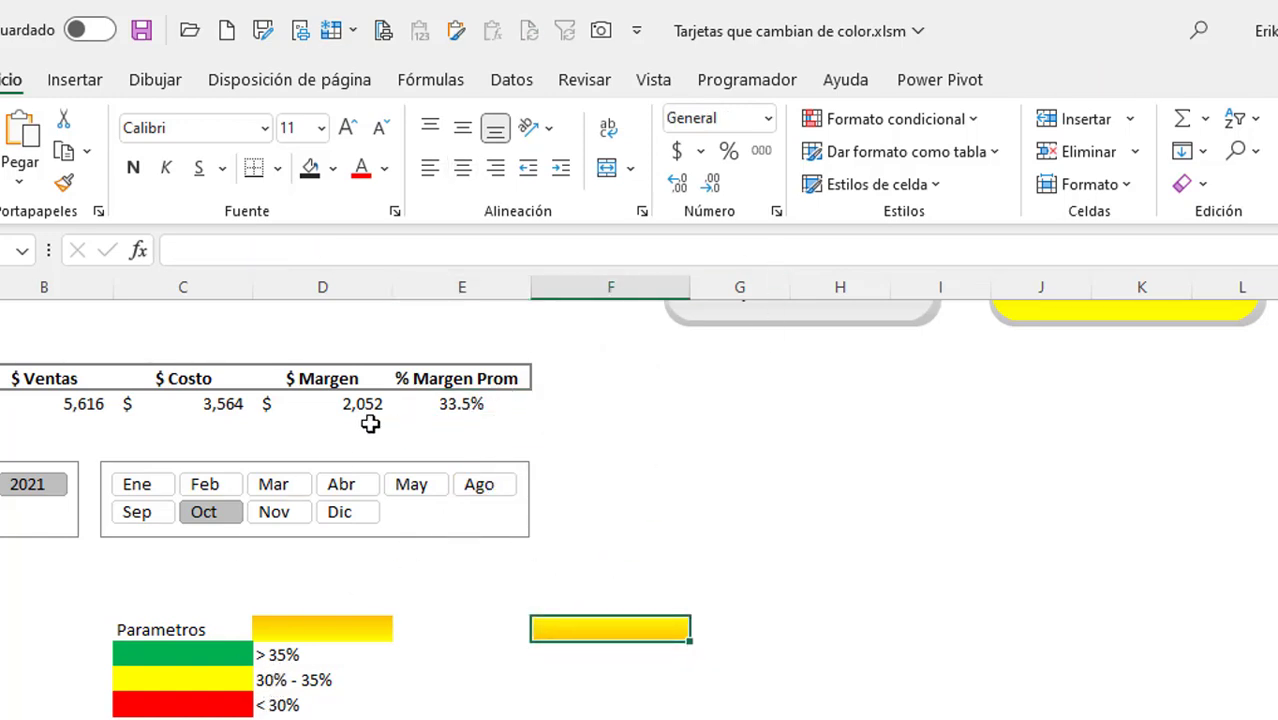
{"action": "left_click", "coordinate": [411, 484]}
{"action": "left_click", "coordinate": [222, 516]}
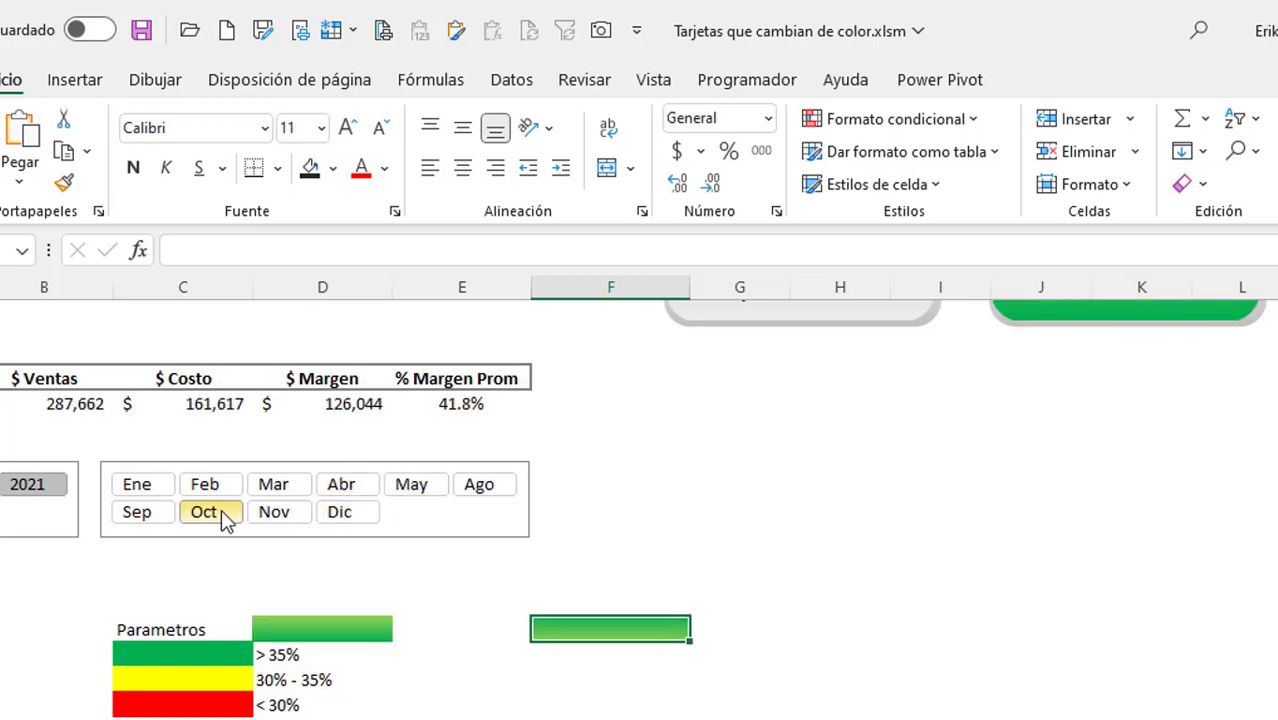
{"action": "left_click", "coordinate": [205, 512]}
{"action": "left_click", "coordinate": [411, 484]}
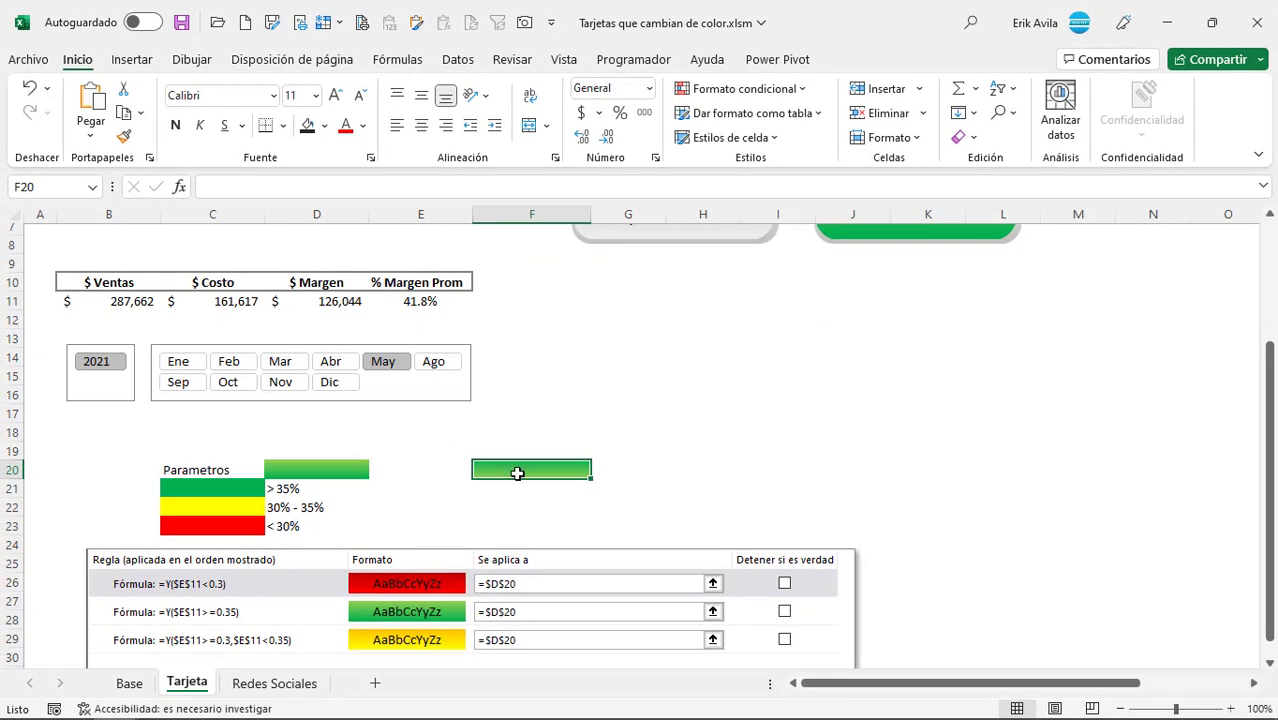
{"action": "left_click", "coordinate": [738, 88]}
- Start a formula rule =y($E$11<.3) for margins below 30%
{"action": "left_click", "coordinate": [728, 337]}
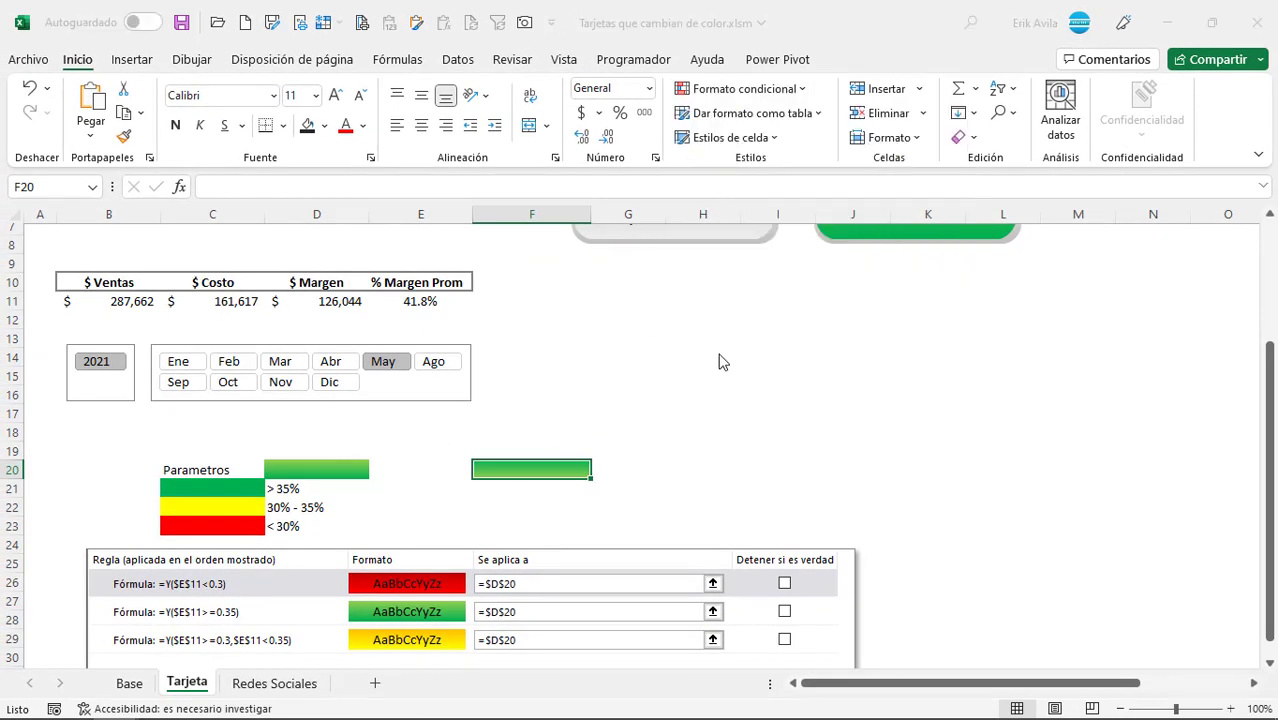
{"action": "left_click", "coordinate": [617, 151]}
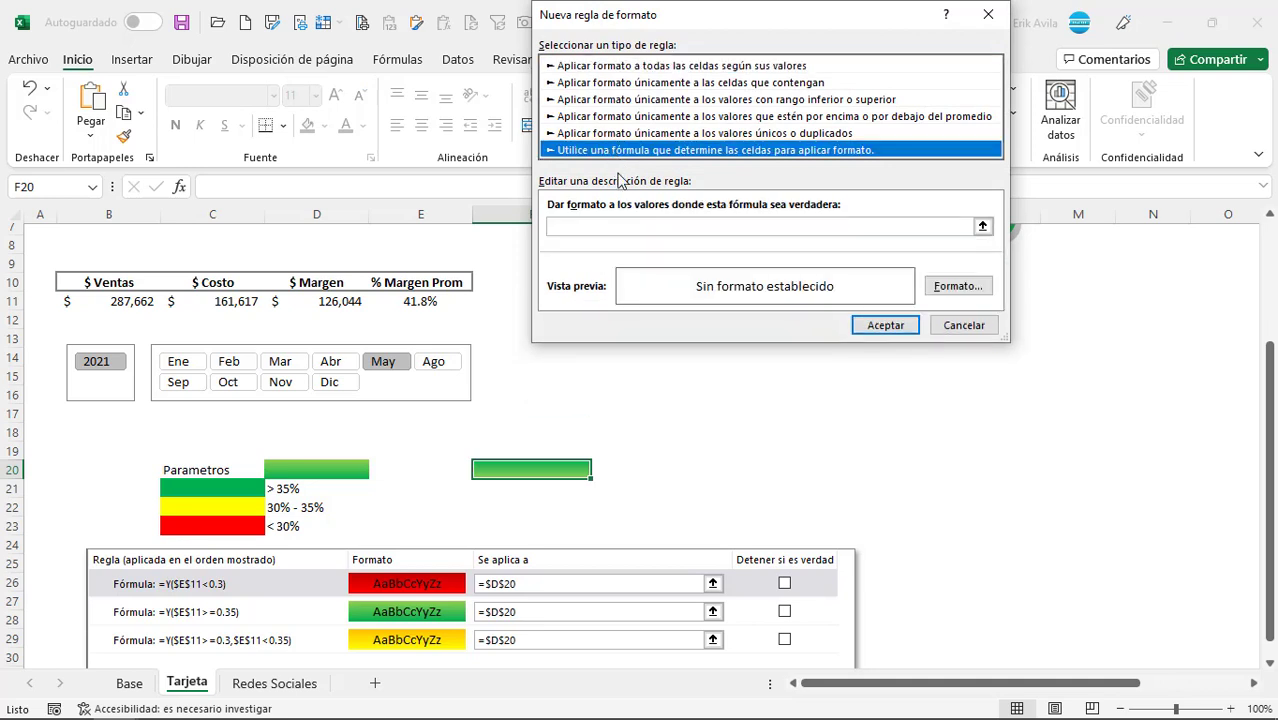
{"action": "left_click", "coordinate": [628, 226]}
{"action": "type", "text": "=y("}
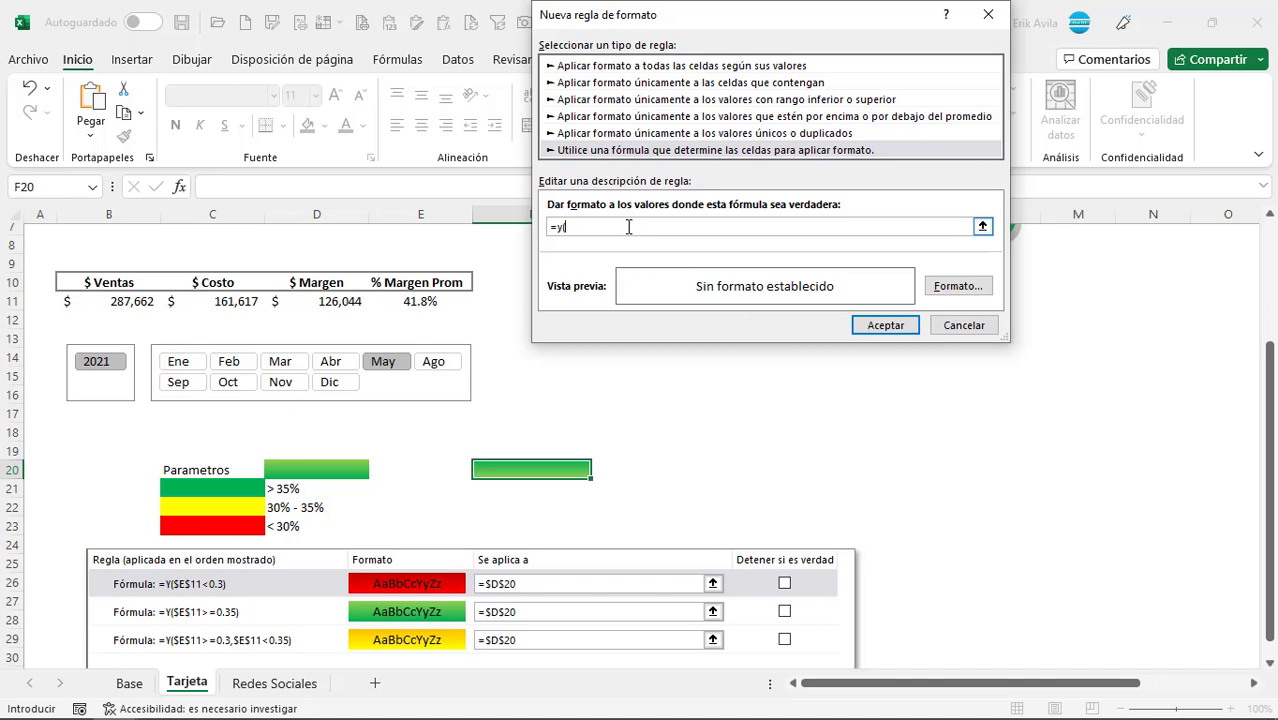
{"action": "left_click", "coordinate": [441, 294]}
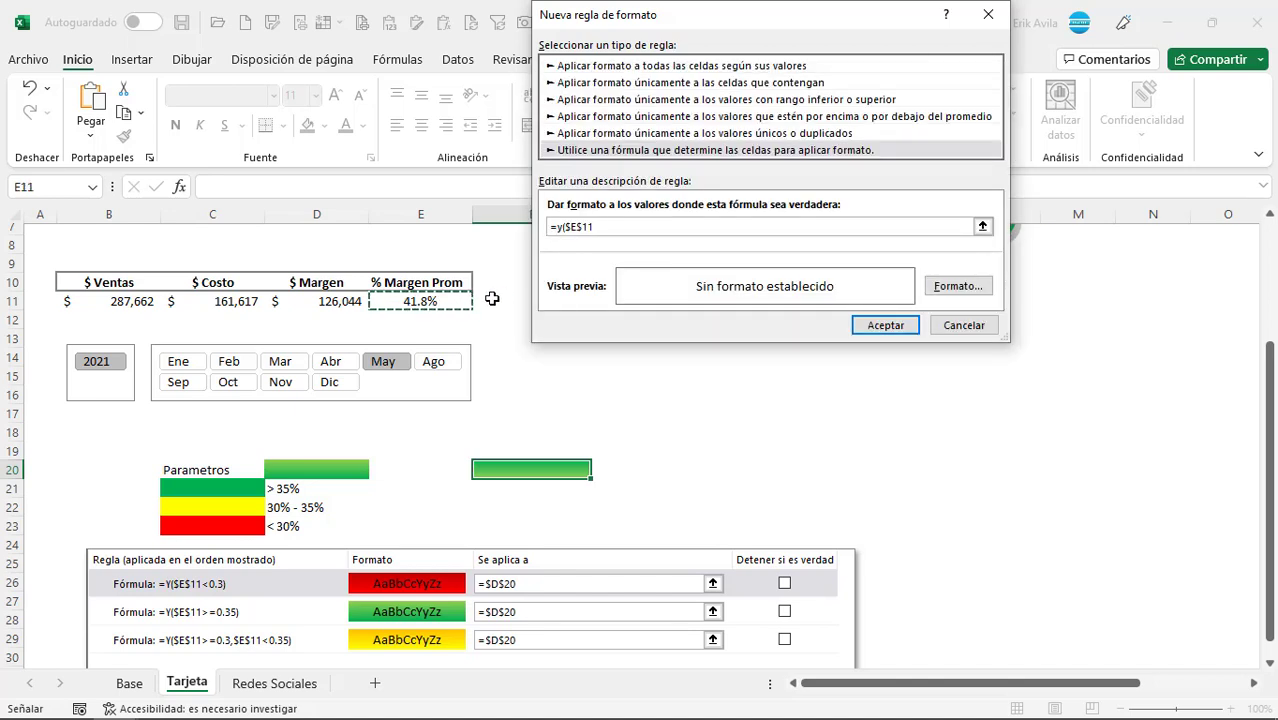
{"action": "type", "text": "<.3"}
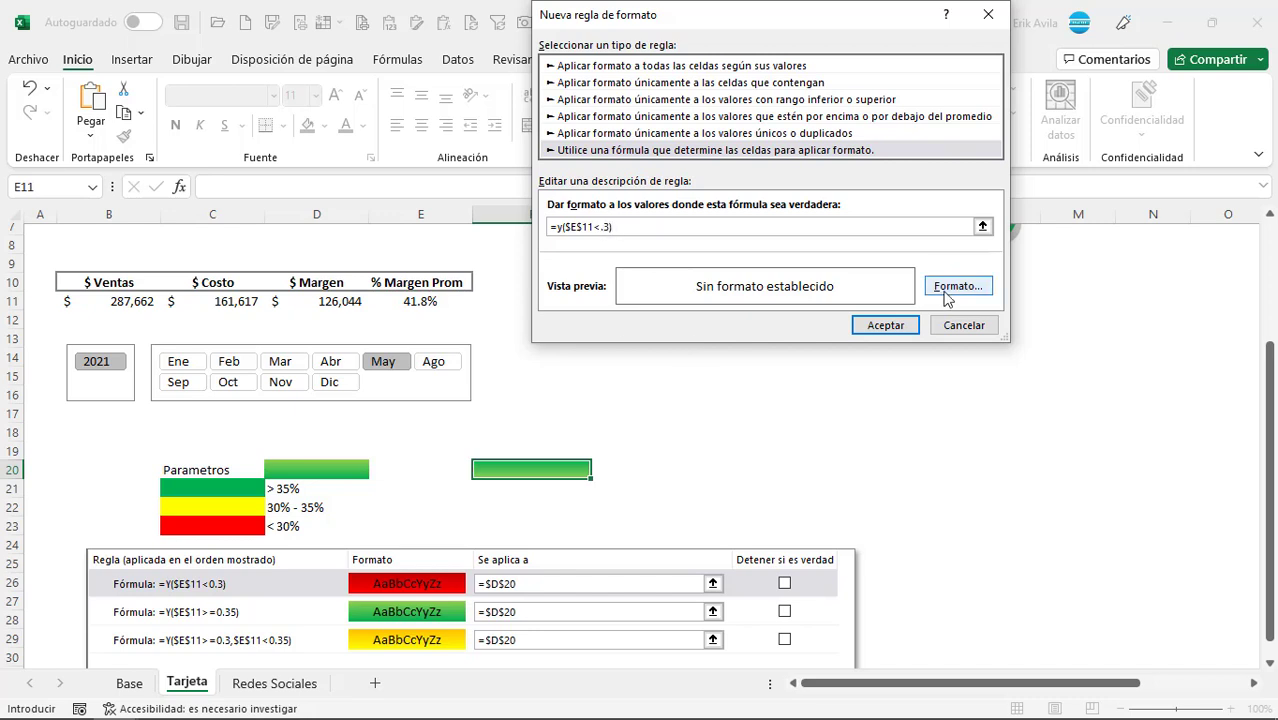
- Give the rule a red gradient fill, apply it, and show January's figures
{"action": "left_click", "coordinate": [946, 290]}
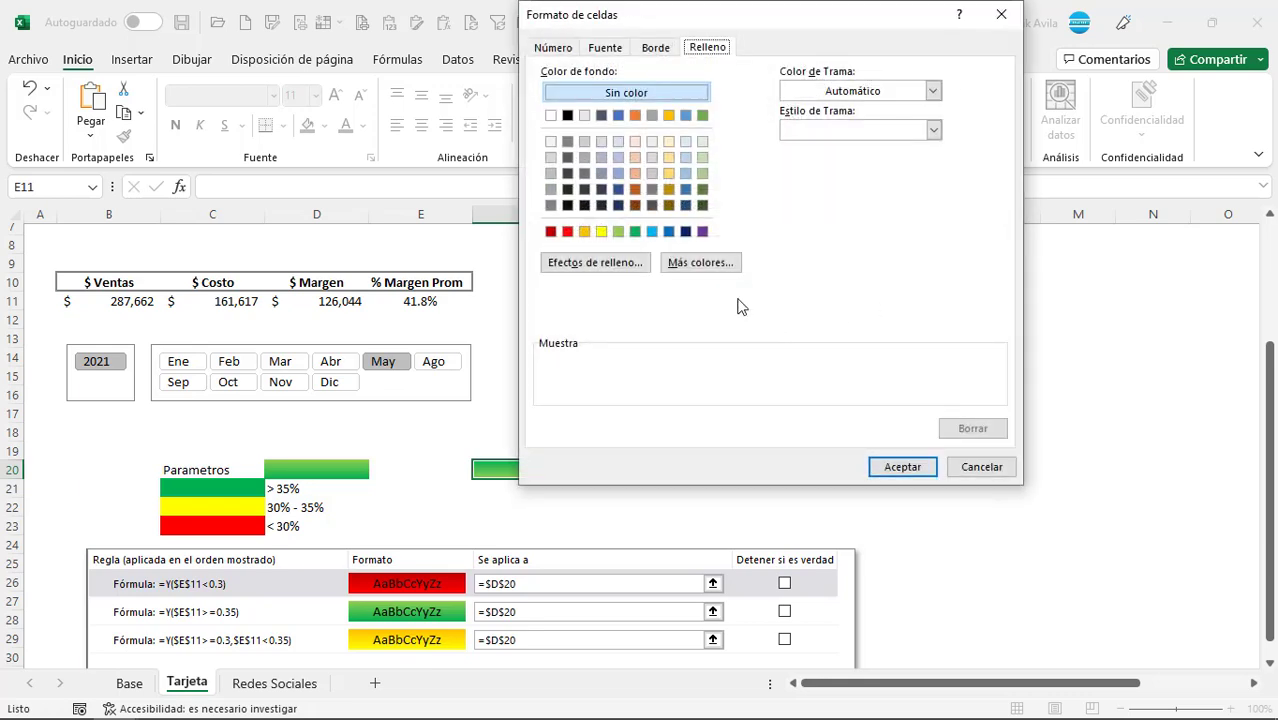
{"action": "left_click", "coordinate": [620, 267]}
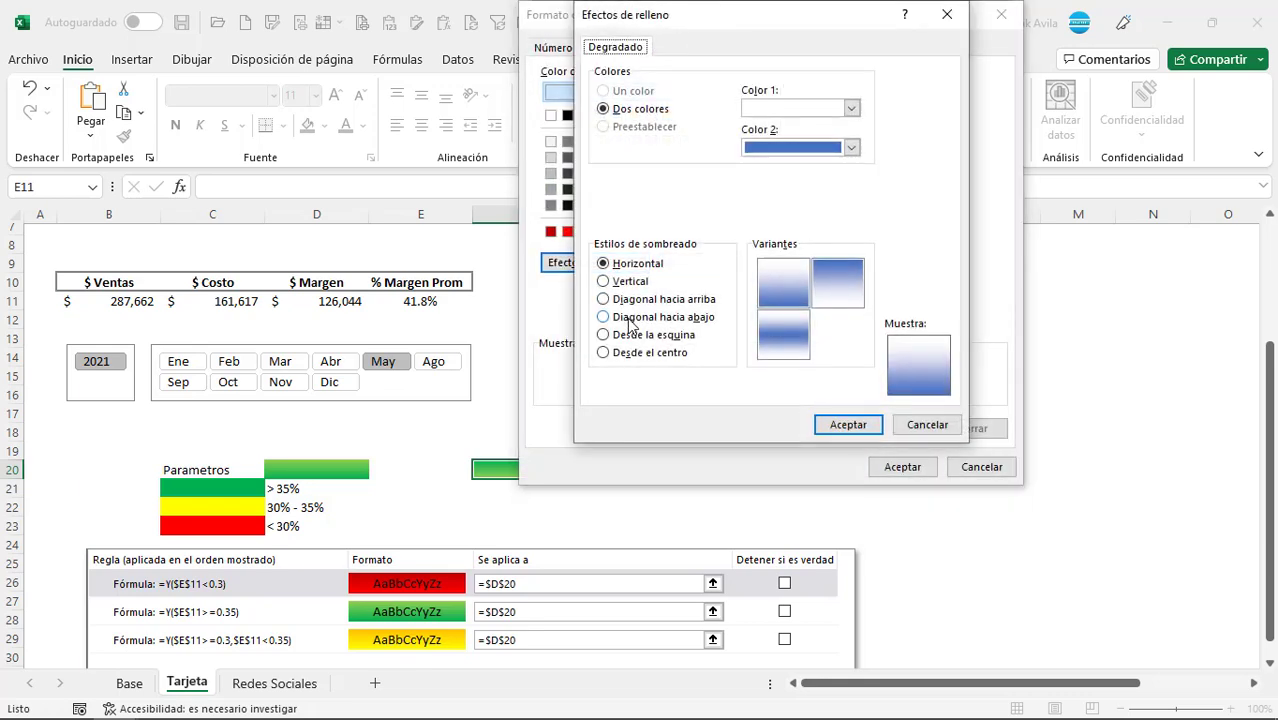
{"action": "left_click", "coordinate": [851, 107]}
{"action": "left_click", "coordinate": [815, 245]}
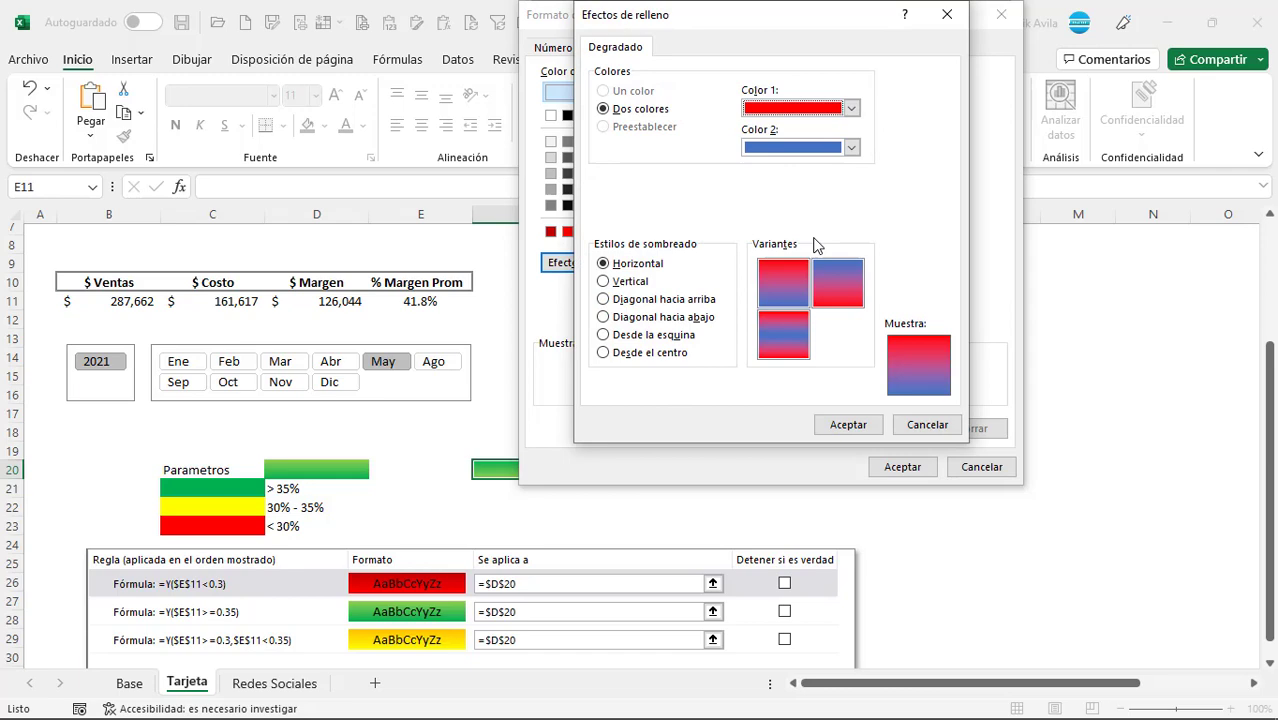
{"action": "left_click", "coordinate": [851, 148]}
{"action": "left_click", "coordinate": [752, 322]}
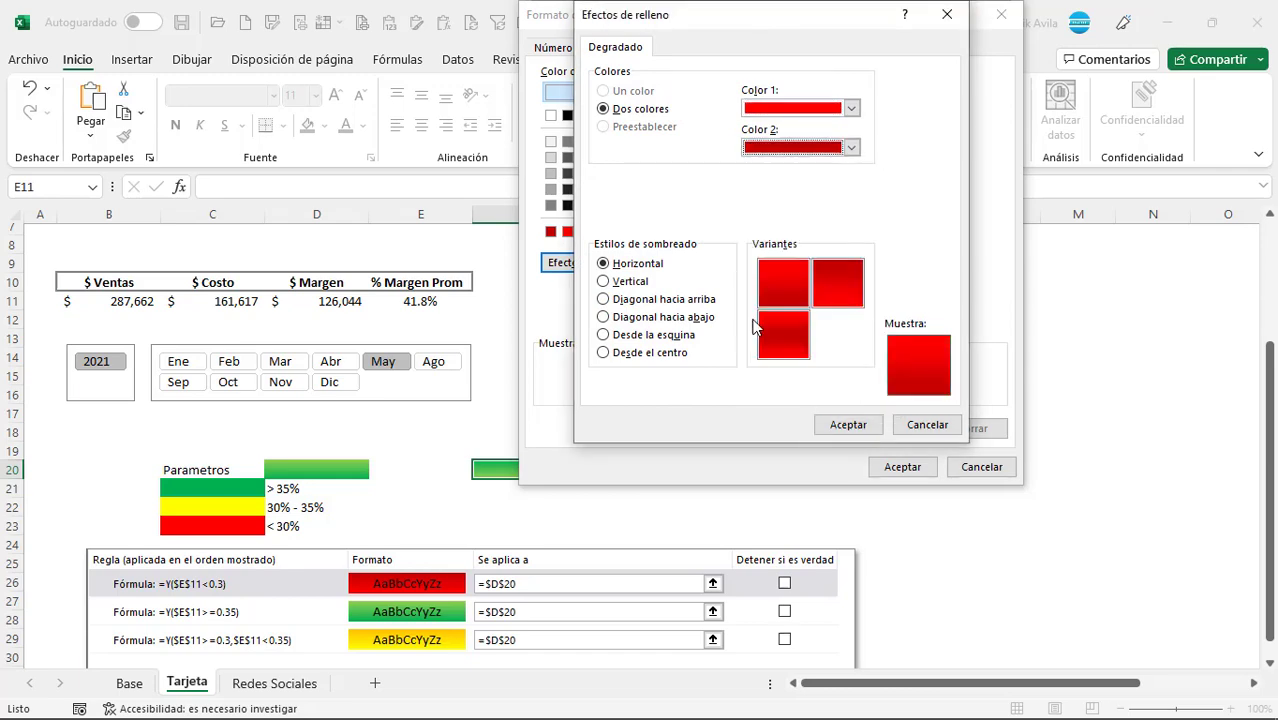
{"action": "left_click", "coordinate": [820, 424]}
{"action": "left_click", "coordinate": [896, 467]}
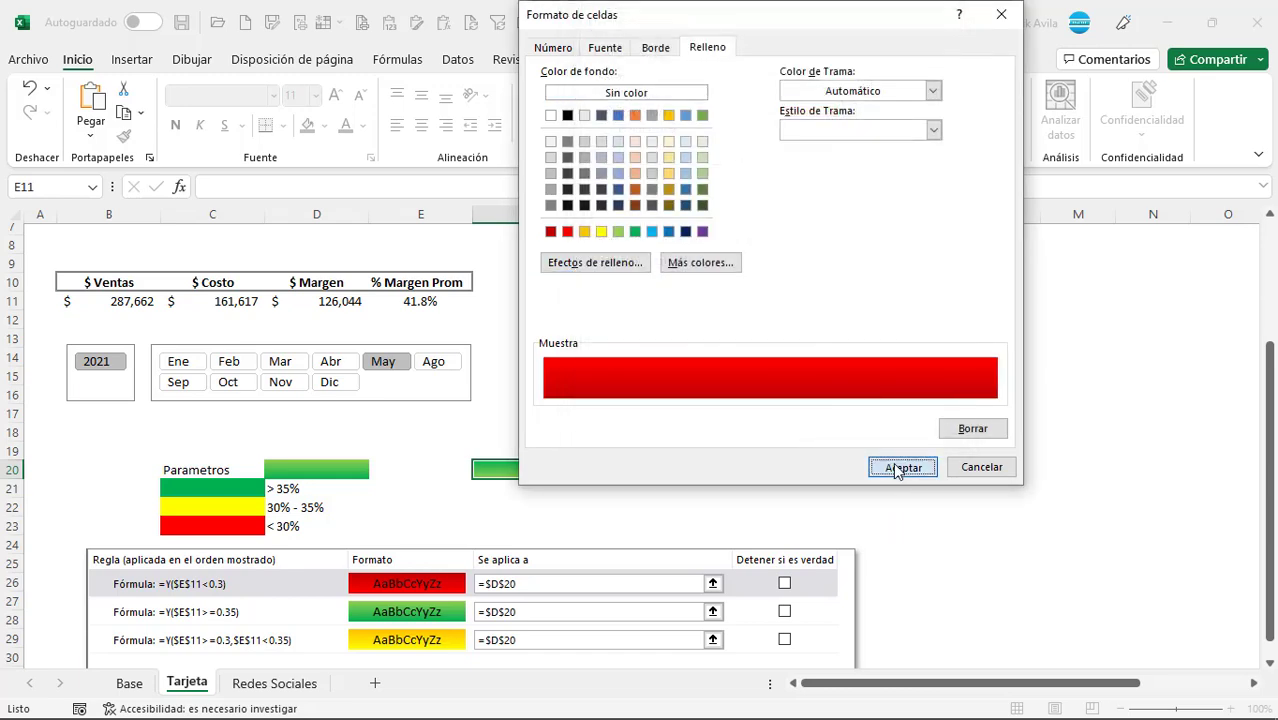
{"action": "left_click", "coordinate": [882, 323]}
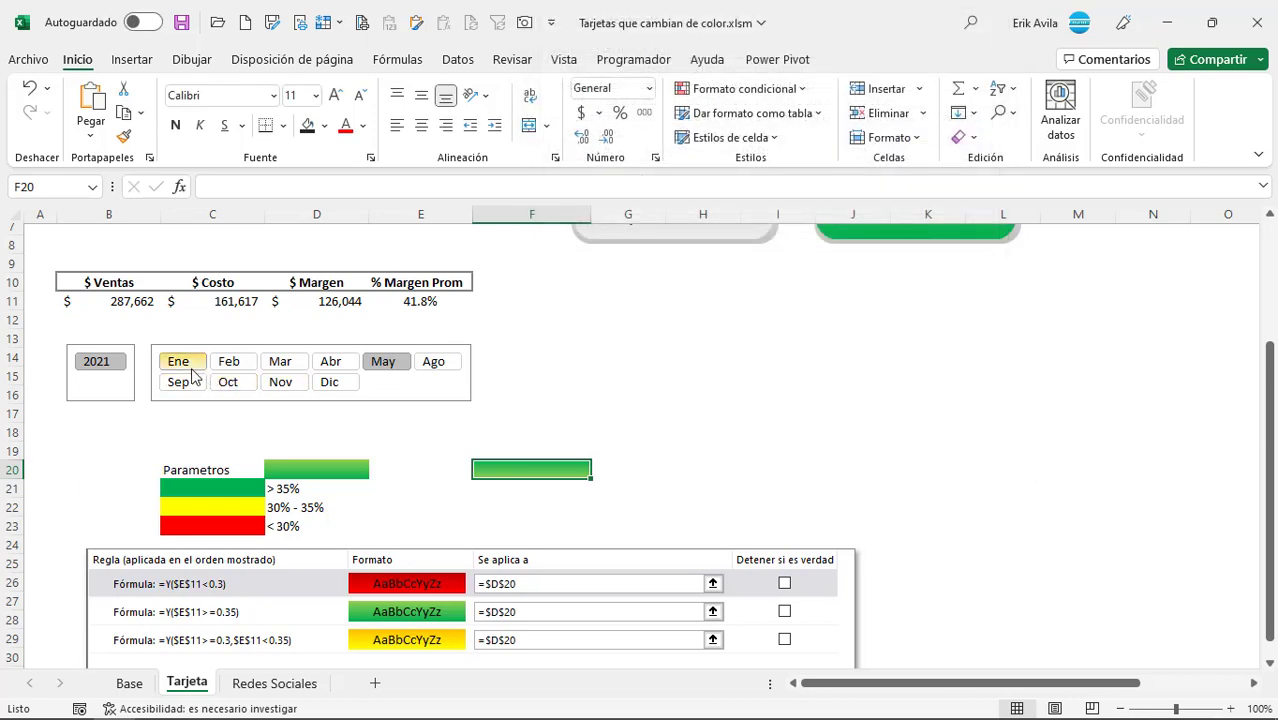
{"action": "left_click", "coordinate": [180, 366]}
- Step through Feb to Dic on the month slicer to watch F20 turn green, yellow or red
{"action": "left_click", "coordinate": [229, 366]}
{"action": "left_click", "coordinate": [280, 366]}
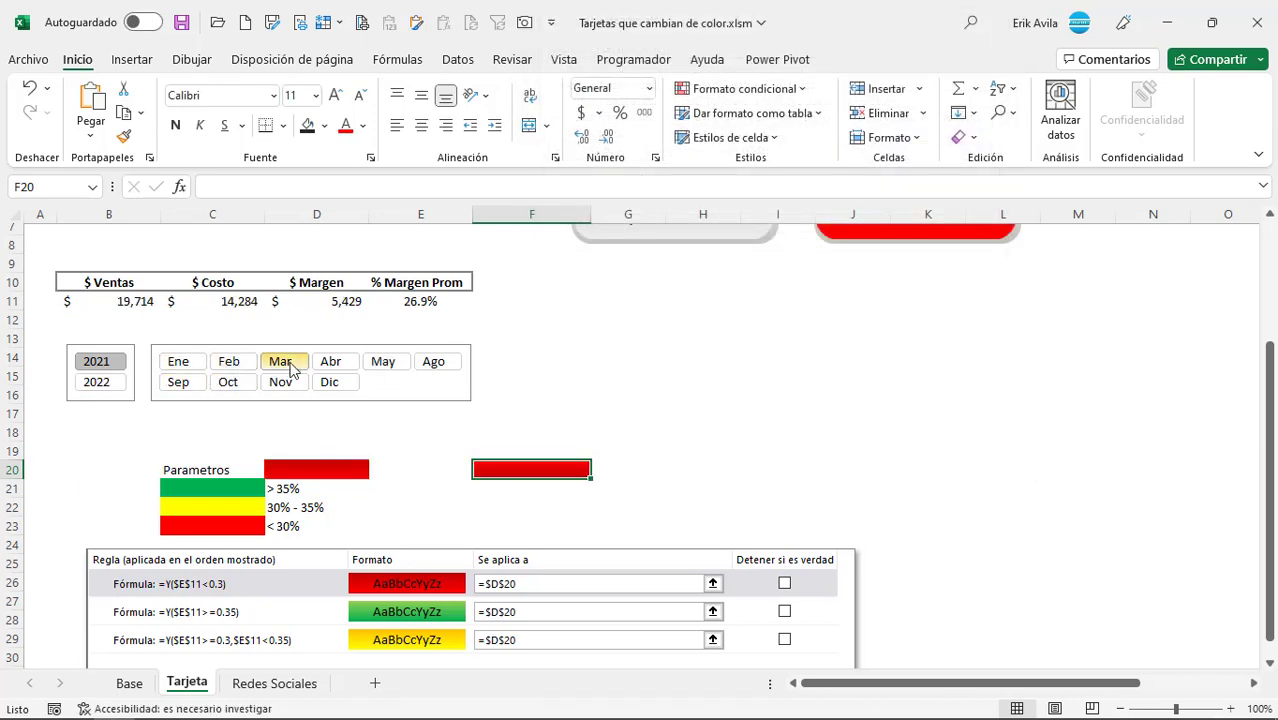
{"action": "left_click", "coordinate": [331, 366]}
{"action": "left_click", "coordinate": [383, 365]}
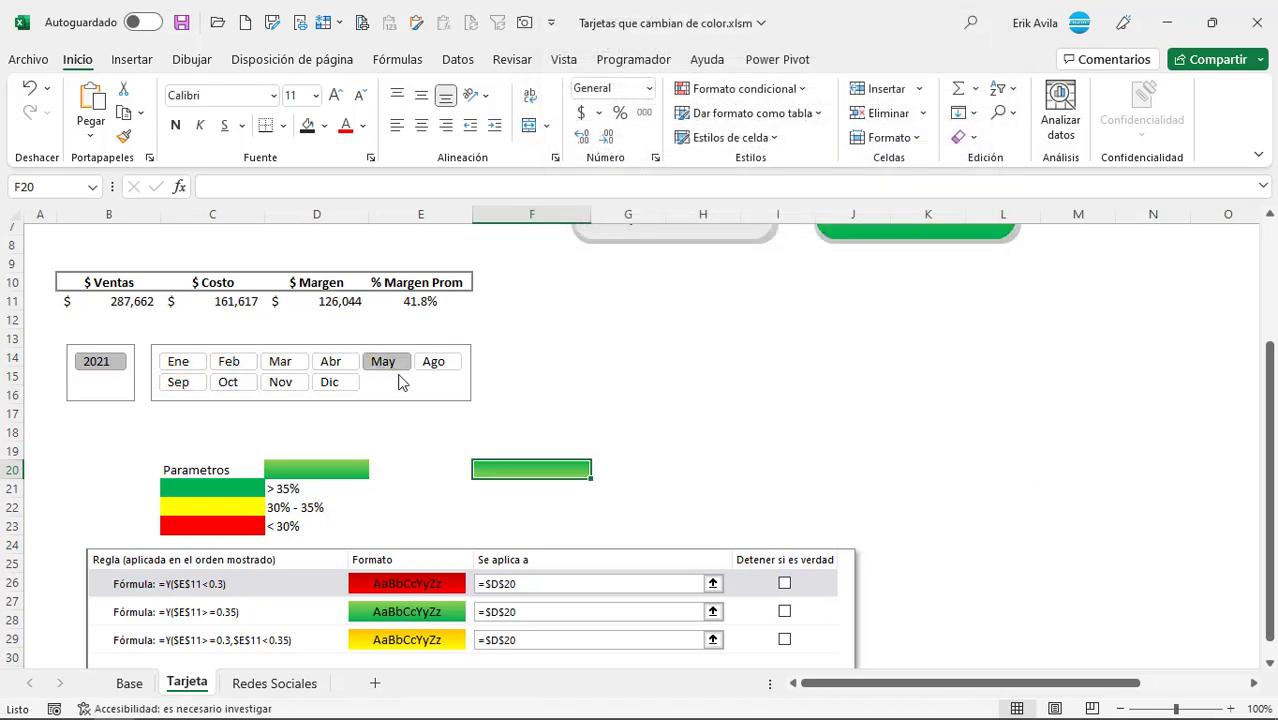
{"action": "left_click", "coordinate": [433, 361]}
{"action": "left_click", "coordinate": [178, 382]}
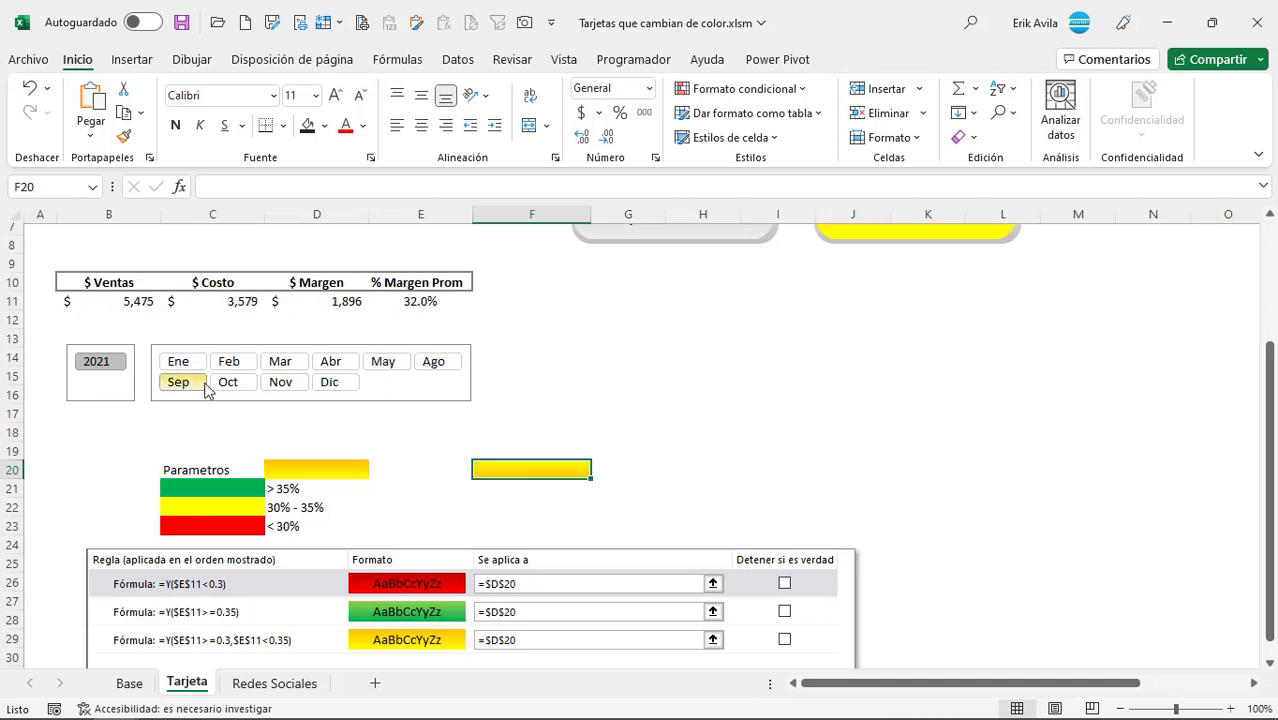
{"action": "left_click", "coordinate": [232, 384]}
{"action": "left_click", "coordinate": [282, 384]}
{"action": "left_click", "coordinate": [336, 386]}
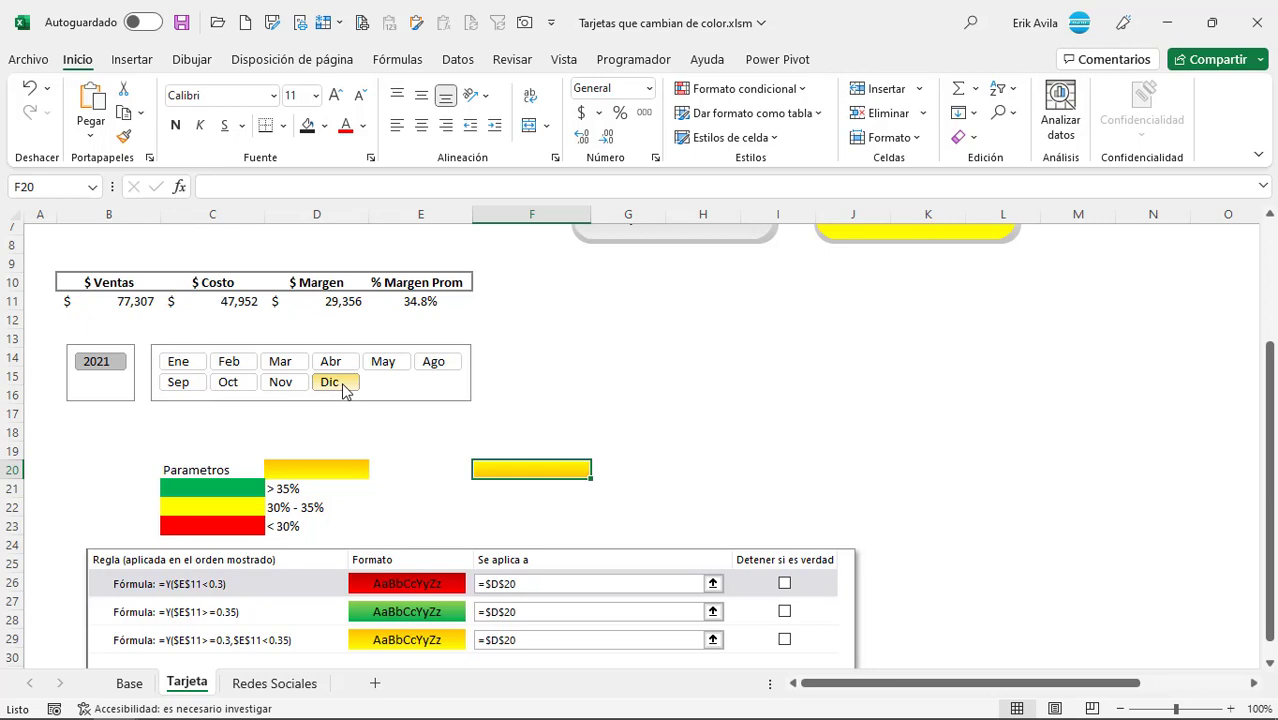
- Recheck May, Abr and Mar beside the cards, ending on Ago with a red 28.1% margin
{"action": "scroll", "coordinate": [465, 397], "scroll_direction": "up", "scroll_amount": 2}
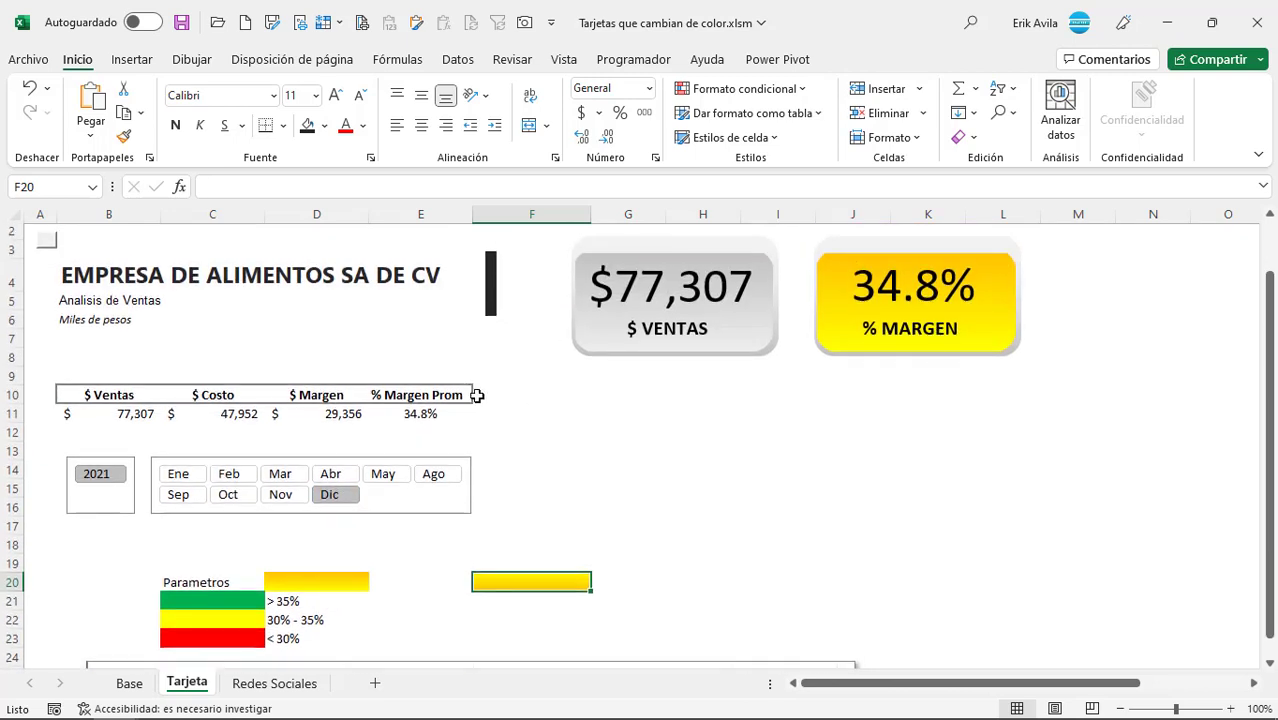
{"action": "left_click", "coordinate": [383, 474]}
{"action": "left_click", "coordinate": [433, 474]}
{"action": "left_click", "coordinate": [479, 514]}
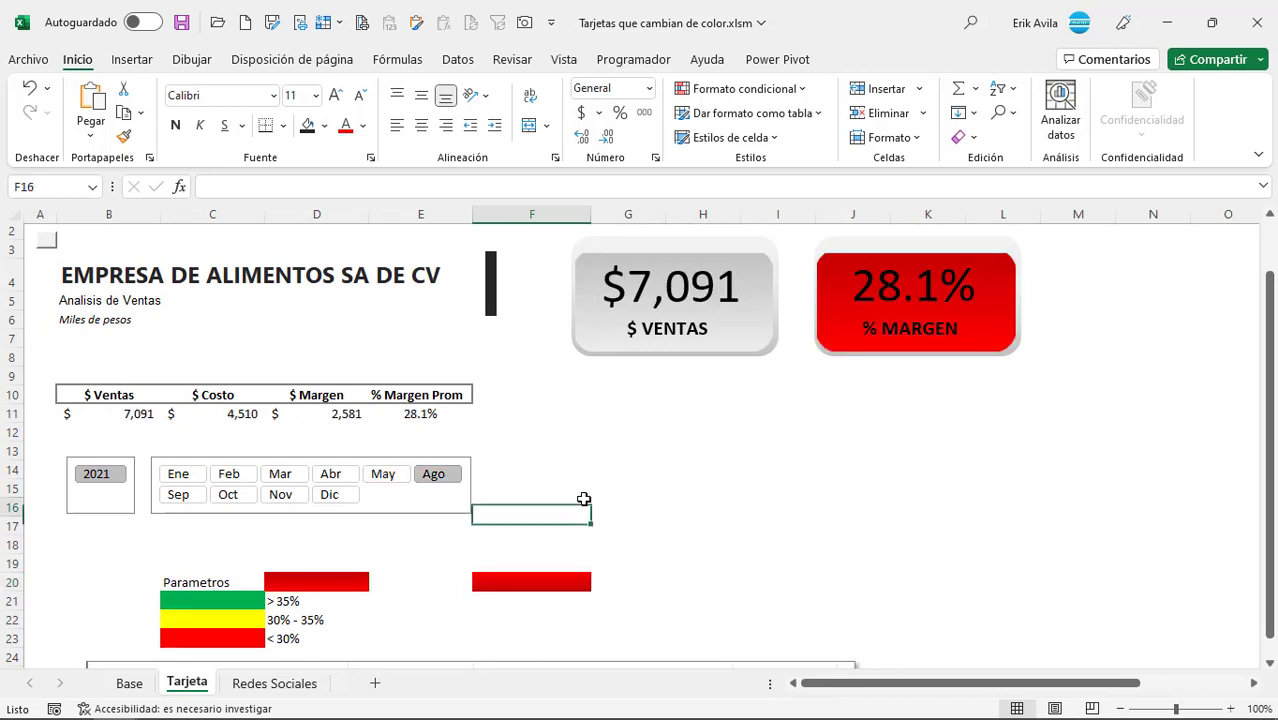
{"action": "left_click", "coordinate": [383, 474]}
{"action": "left_click", "coordinate": [330, 474]}
{"action": "left_click", "coordinate": [280, 474]}
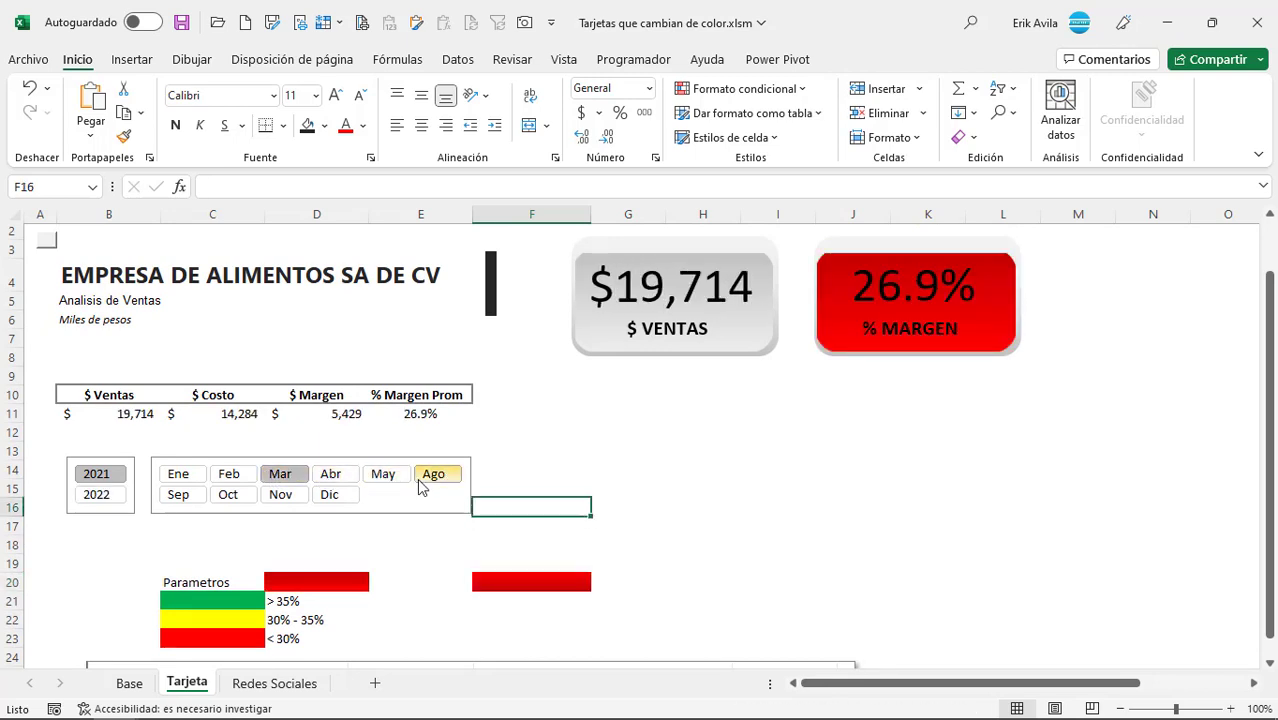
{"action": "left_click", "coordinate": [421, 487]}
{"action": "scroll", "coordinate": [480, 500], "scroll_direction": "down", "scroll_amount": 1}
- Copy F20 and paste it at H14 as a linked picture
{"action": "left_click", "coordinate": [543, 524]}
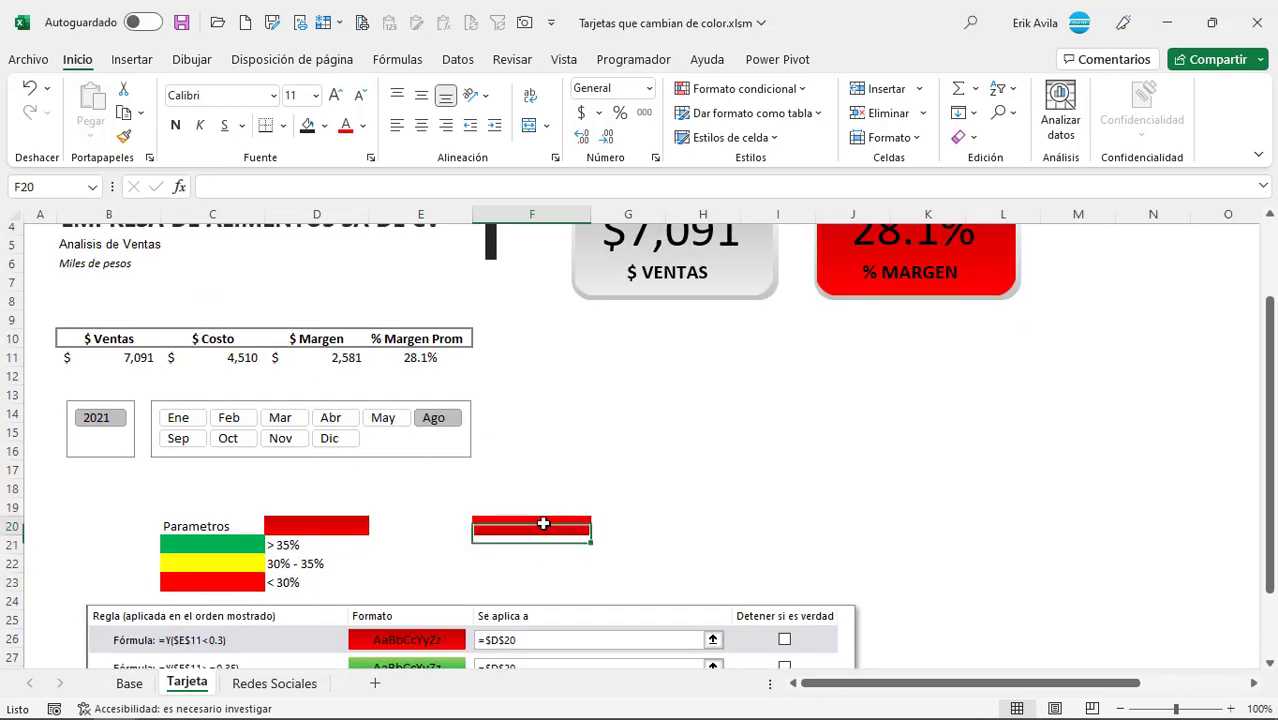
{"action": "right_click", "coordinate": [543, 524]}
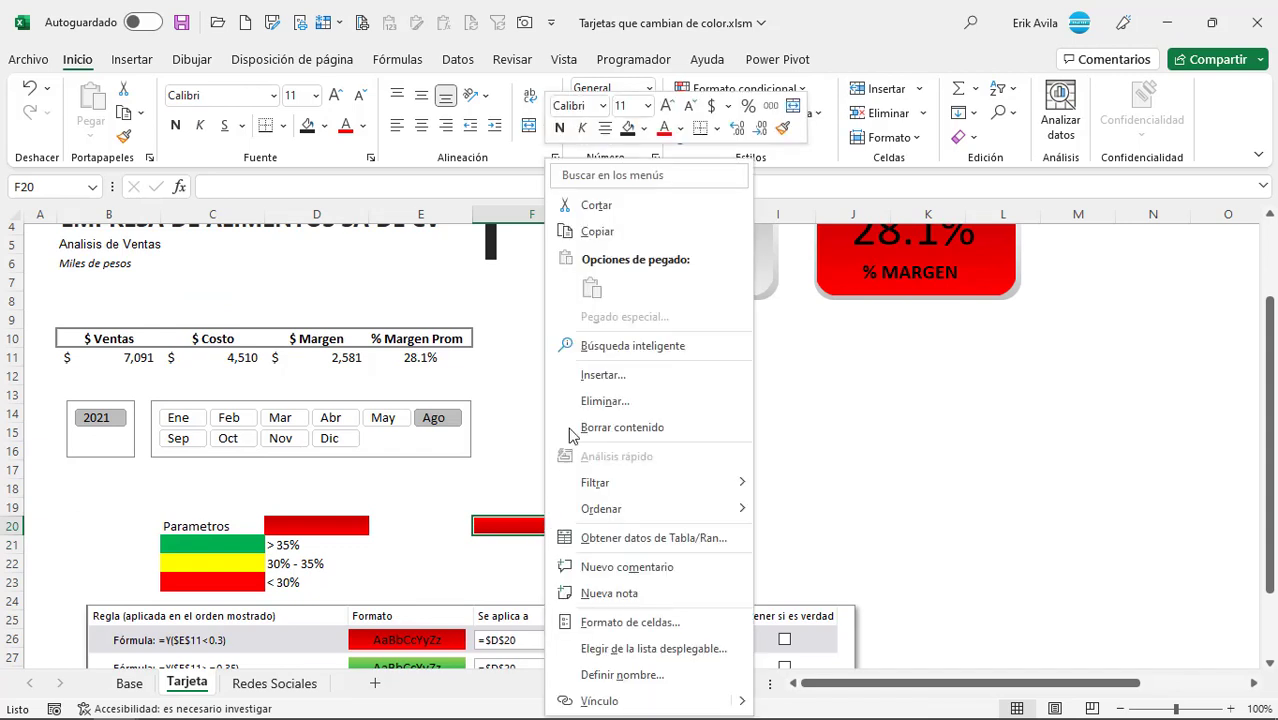
{"action": "left_click", "coordinate": [601, 236]}
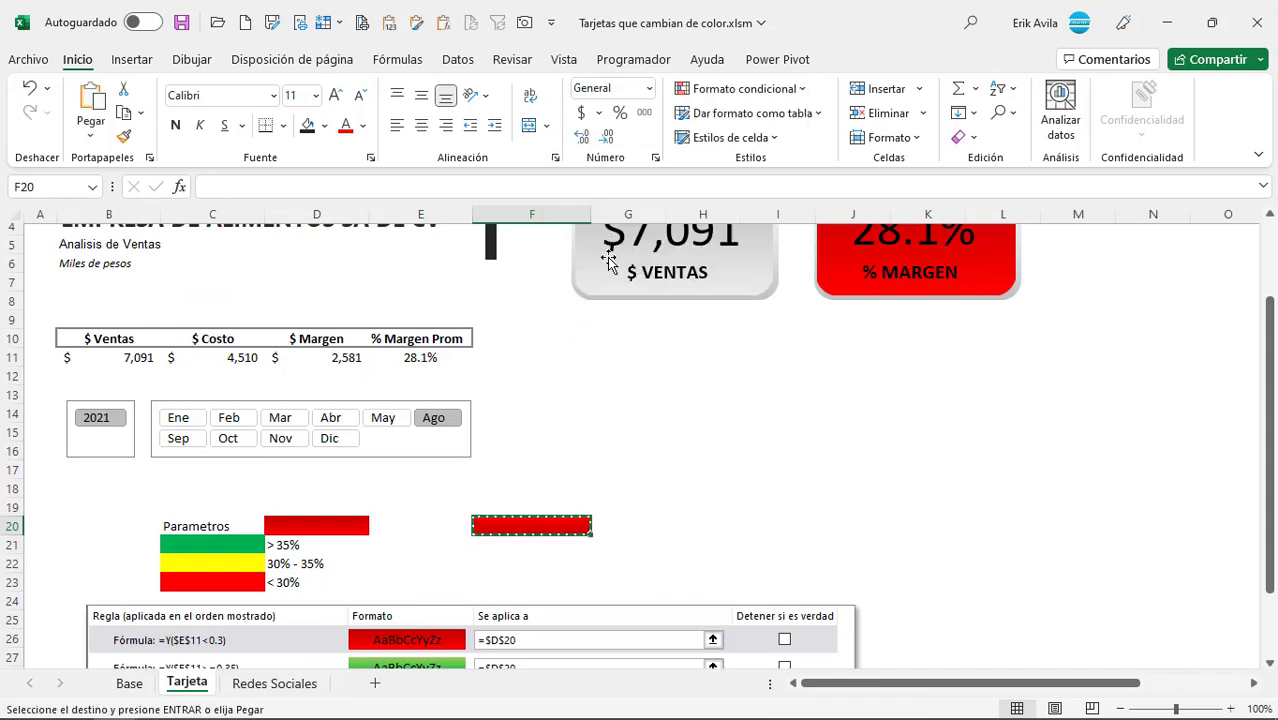
{"action": "left_click", "coordinate": [688, 406]}
{"action": "right_click", "coordinate": [676, 411]}
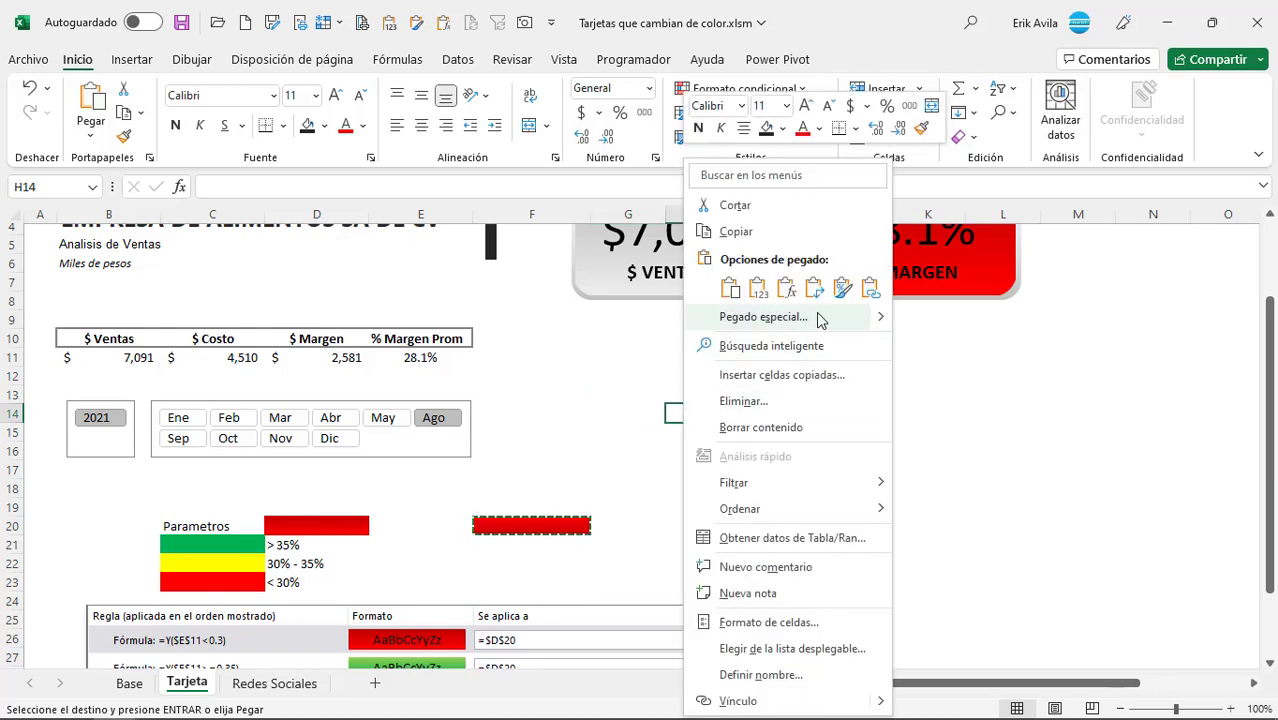
{"action": "mouse_move", "coordinate": [878, 317]}
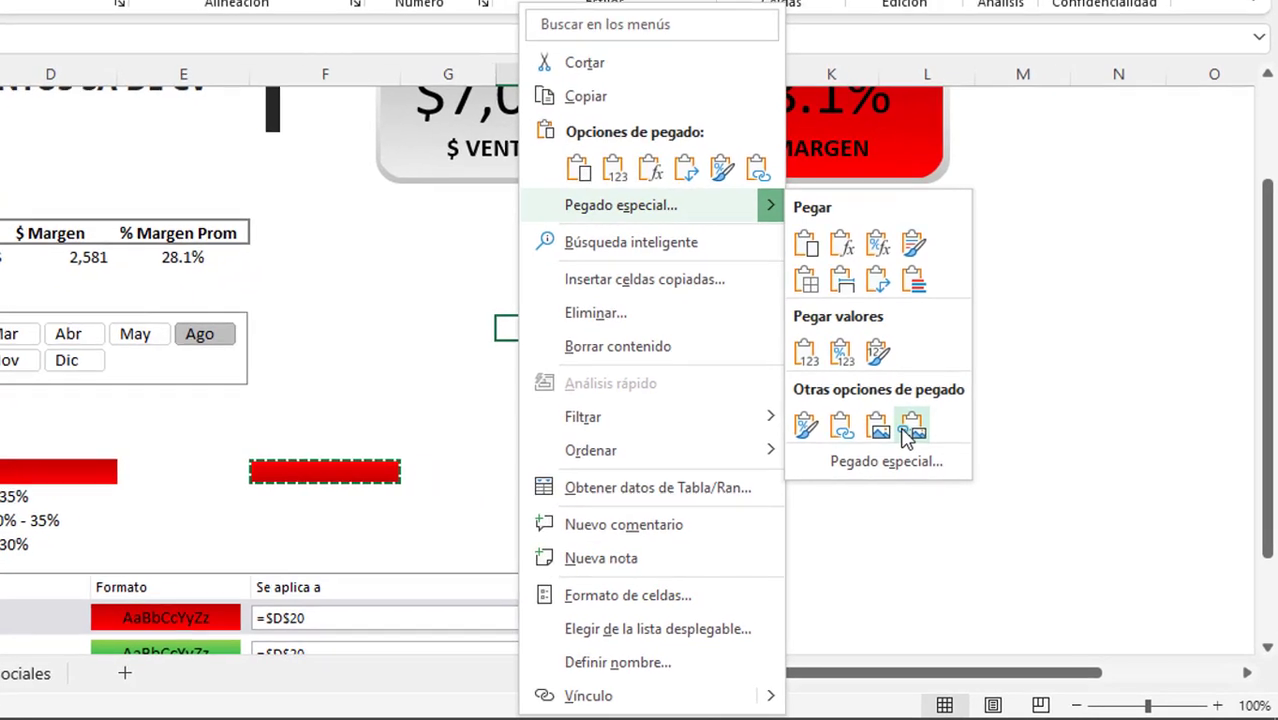
{"action": "left_click", "coordinate": [910, 430]}
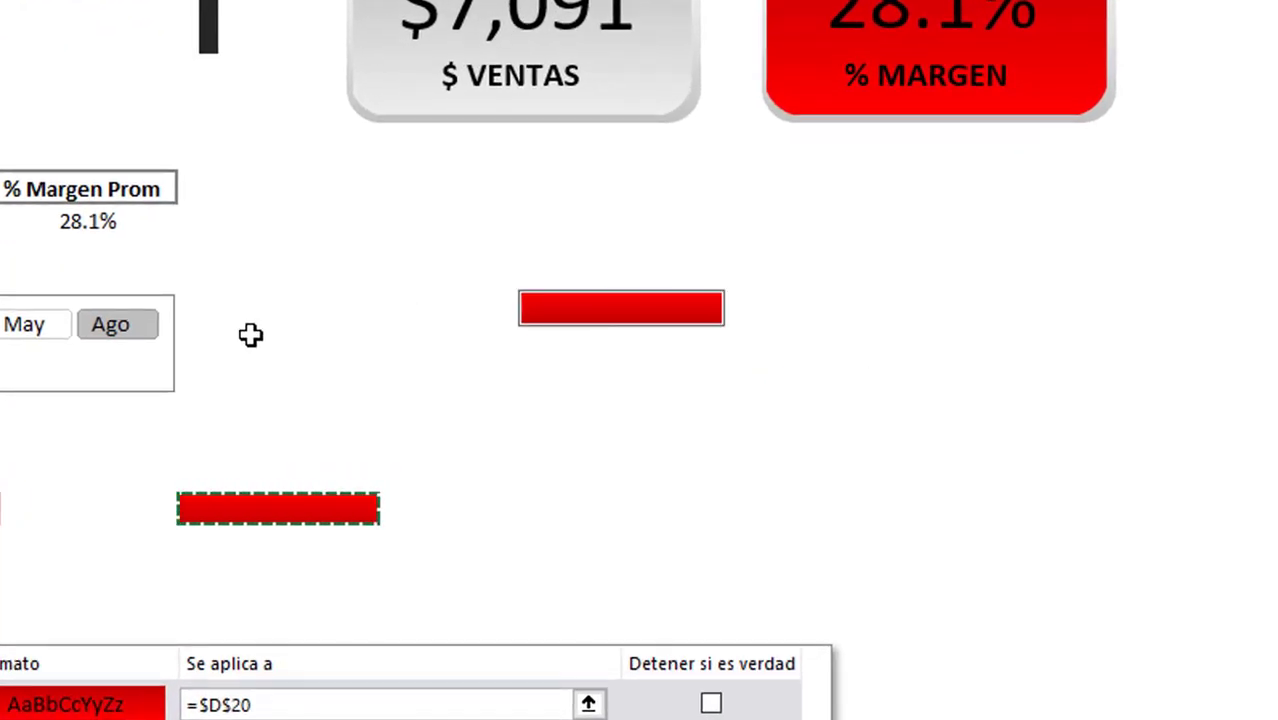
- Check the picture turns green for May and red again for Ago
{"action": "left_click", "coordinate": [32, 328]}
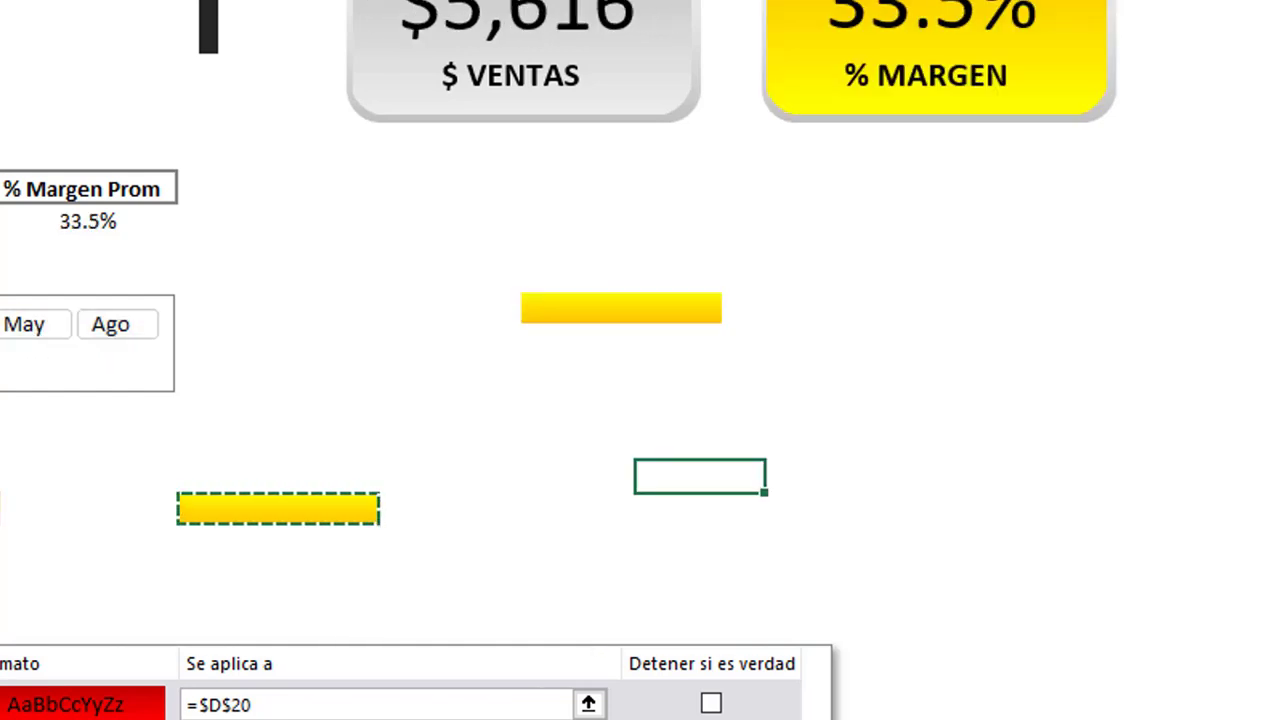
{"action": "left_click", "coordinate": [147, 340]}
{"action": "left_click", "coordinate": [608, 318]}
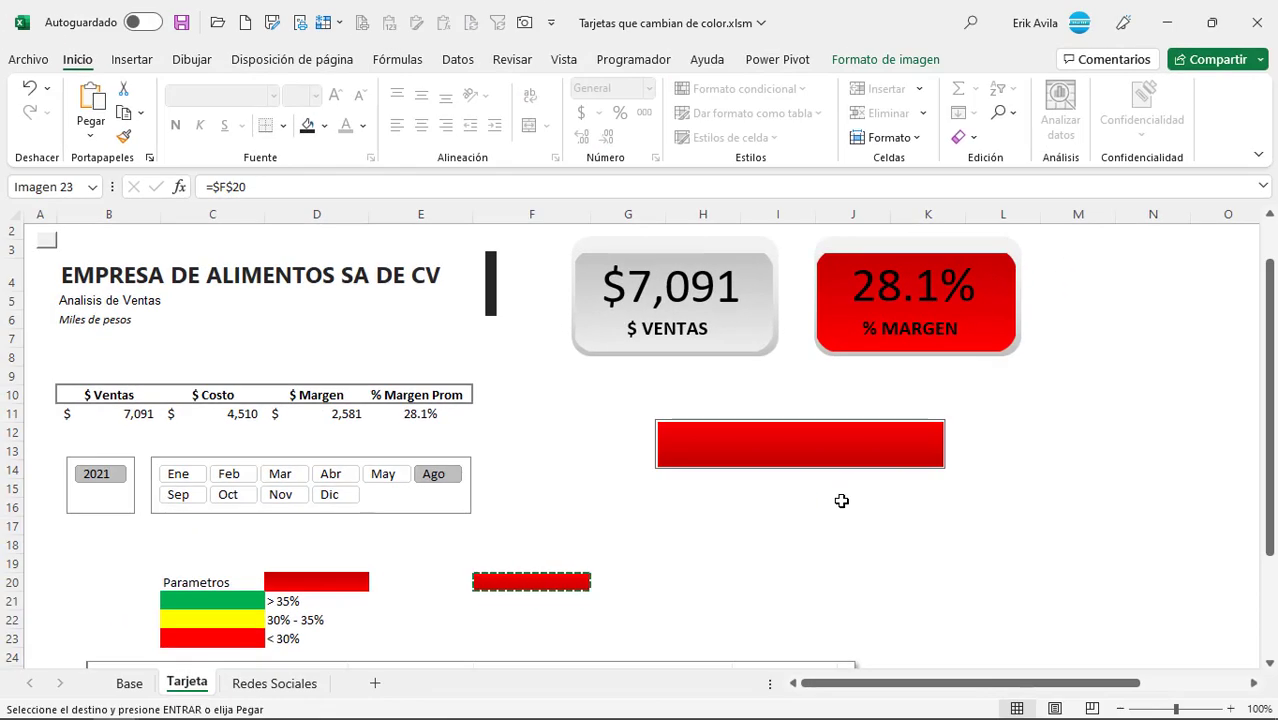
- Enlarge the linked bar picture, then check it shows green for May and red for Ago
{"action": "mouse_move", "coordinate": [727, 465]}
{"action": "left_mouse_down"}
{"action": "mouse_move", "coordinate": [943, 444]}
{"action": "mouse_move", "coordinate": [713, 427]}
{"action": "mouse_move", "coordinate": [691, 494]}
{"action": "mouse_move", "coordinate": [923, 446]}
{"action": "left_mouse_up"}
{"action": "left_click", "coordinate": [383, 476]}
{"action": "left_click", "coordinate": [331, 476]}
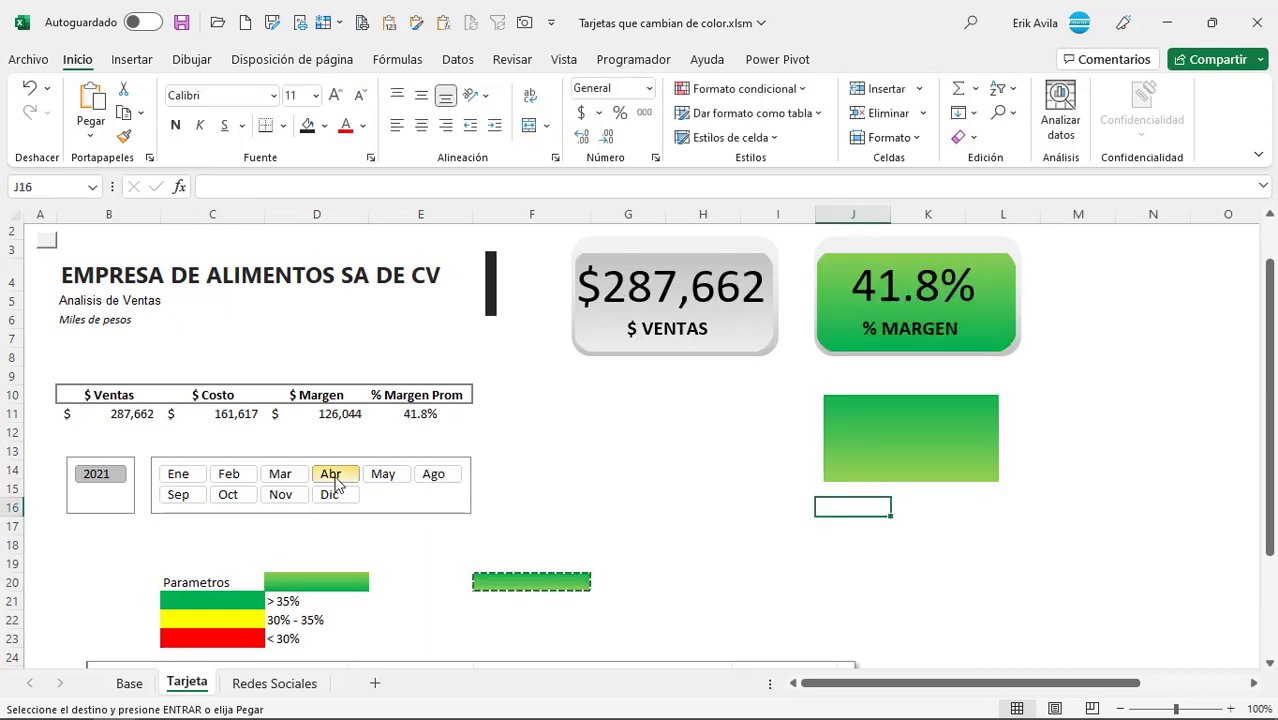
{"action": "left_click", "coordinate": [433, 474]}
{"action": "left_click", "coordinate": [679, 468]}
{"action": "left_click", "coordinate": [793, 437]}
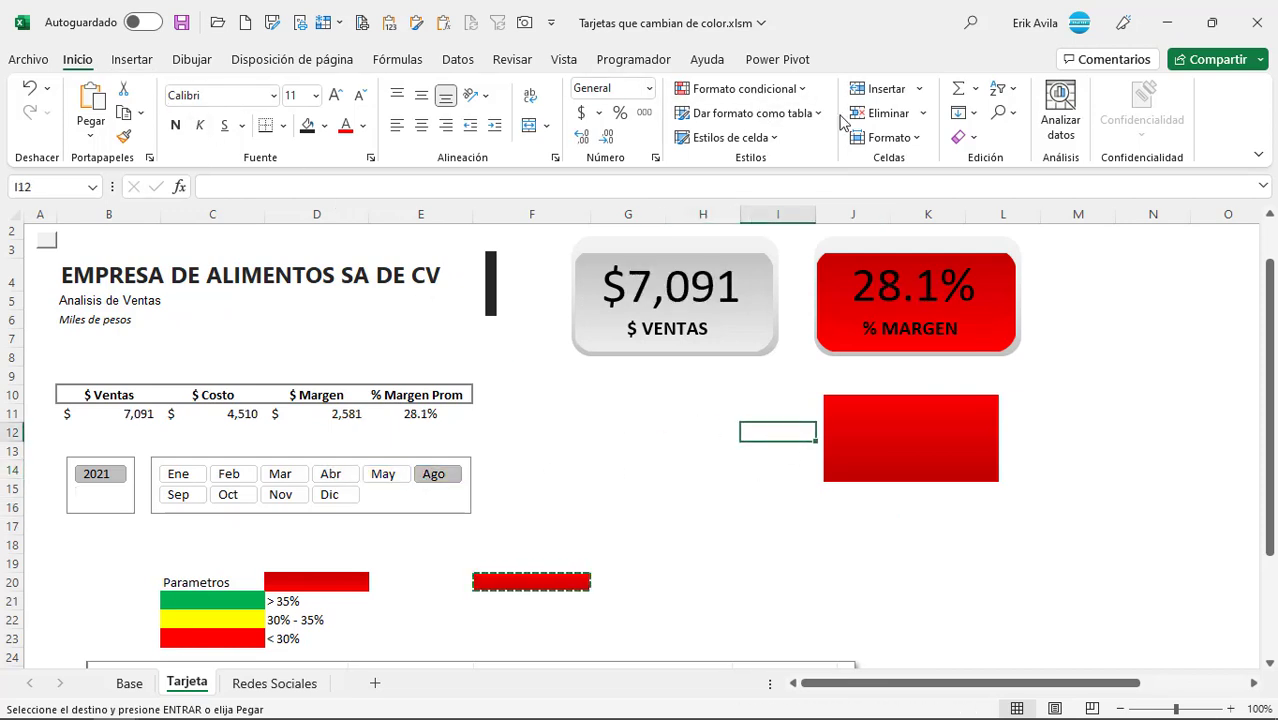
- Draw a text box over the red block, linked to E11 to display the margin
{"action": "left_click", "coordinate": [132, 59]}
{"action": "left_click", "coordinate": [1120, 110]}
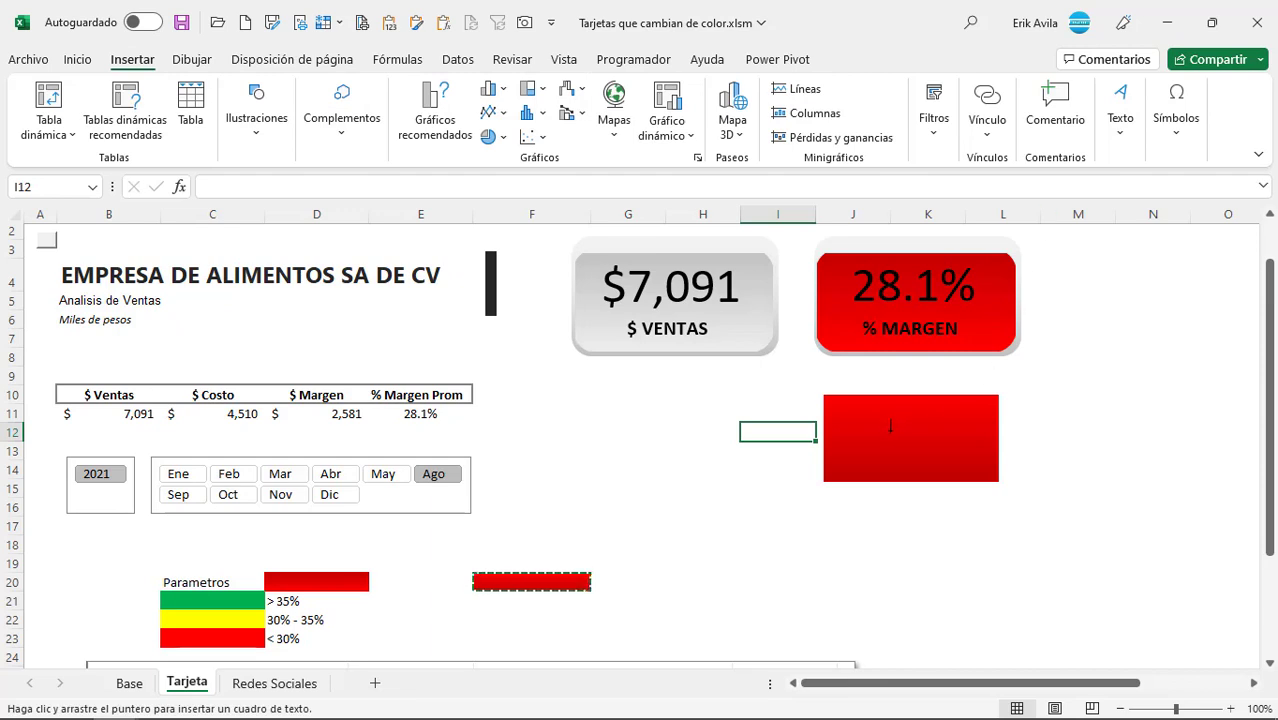
{"action": "left_click_drag", "start_coordinate": [940, 450], "coordinate": [951, 418]}
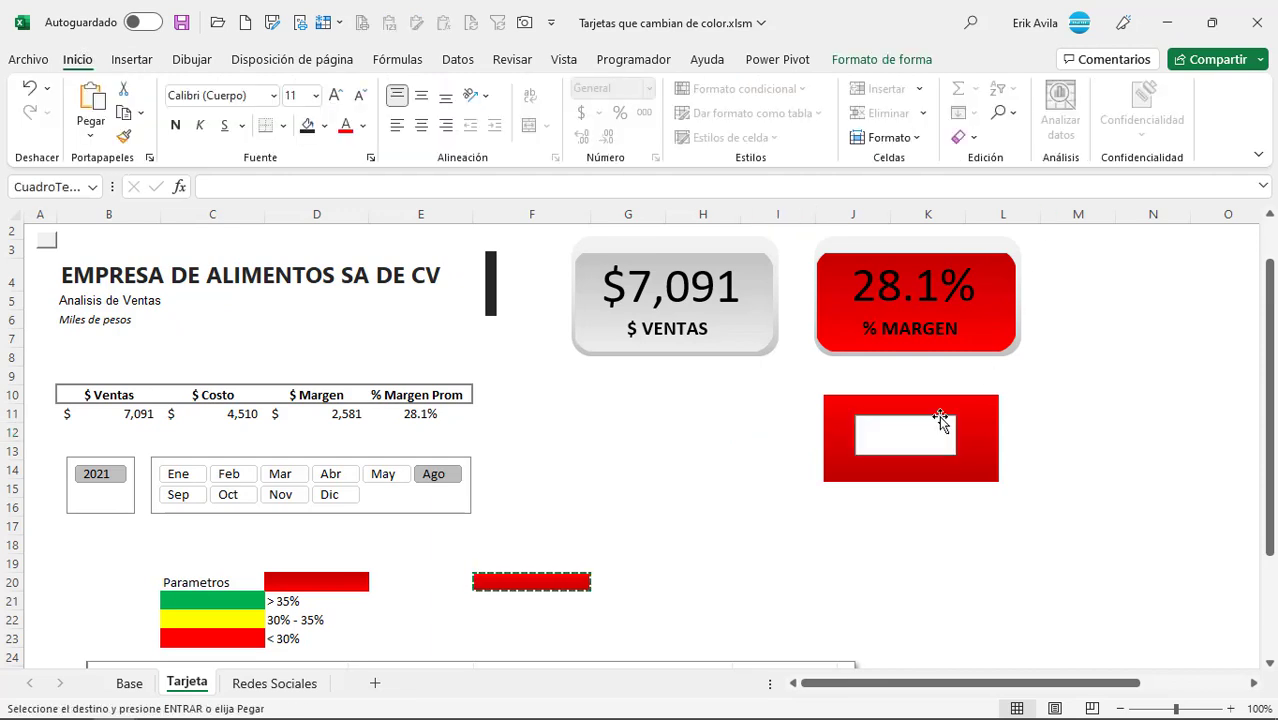
{"action": "left_click", "coordinate": [488, 184]}
{"action": "type", "text": "="}
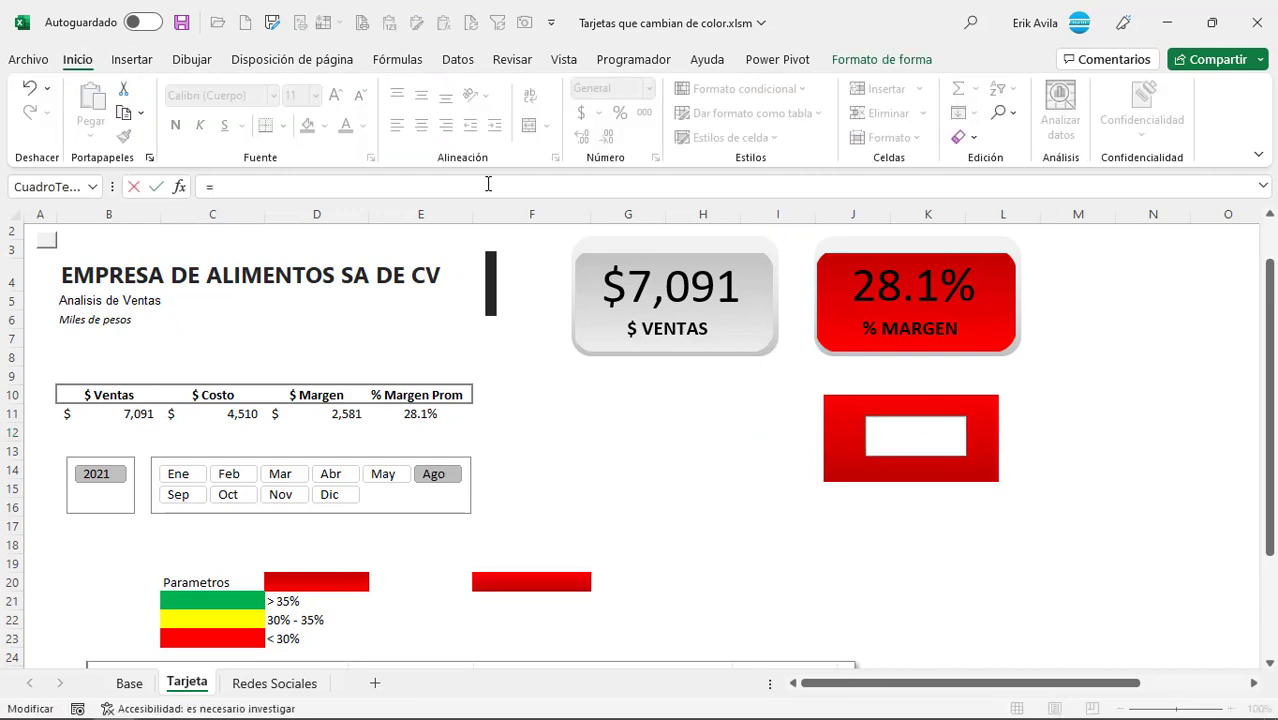
{"action": "left_click", "coordinate": [444, 416]}
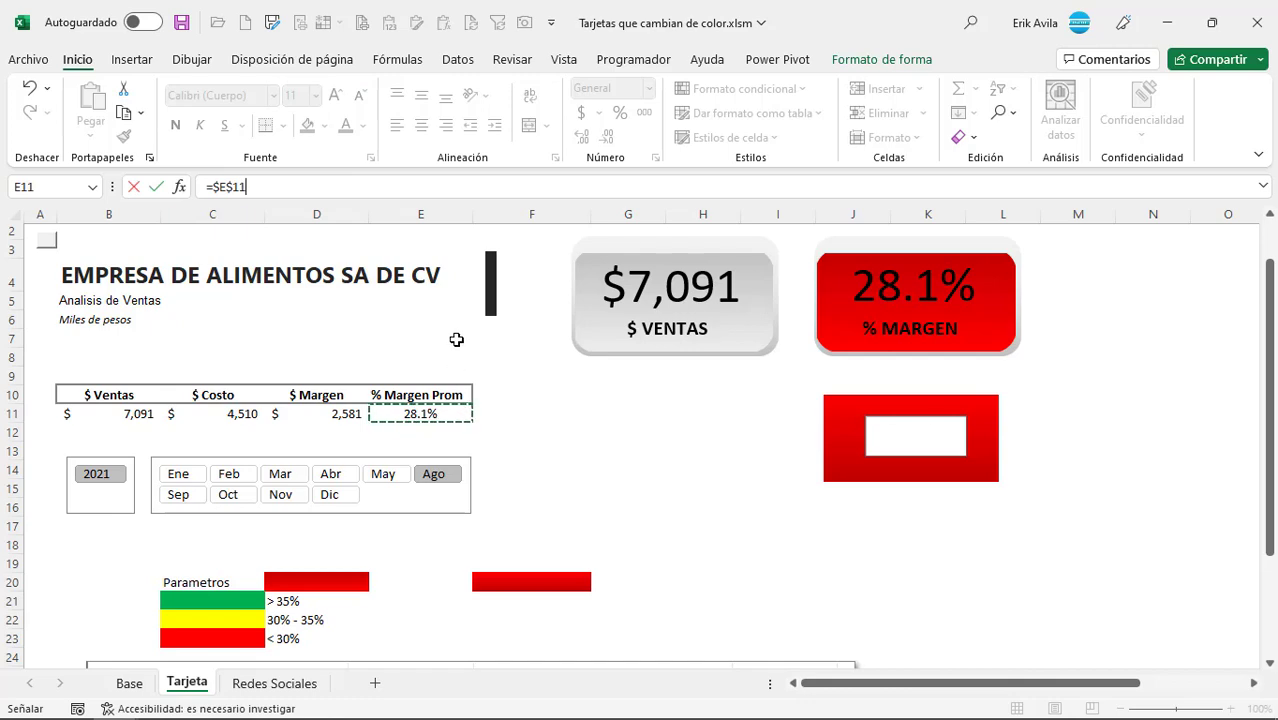
{"action": "key", "text": "Return"}
{"action": "left_click", "coordinate": [928, 428]}
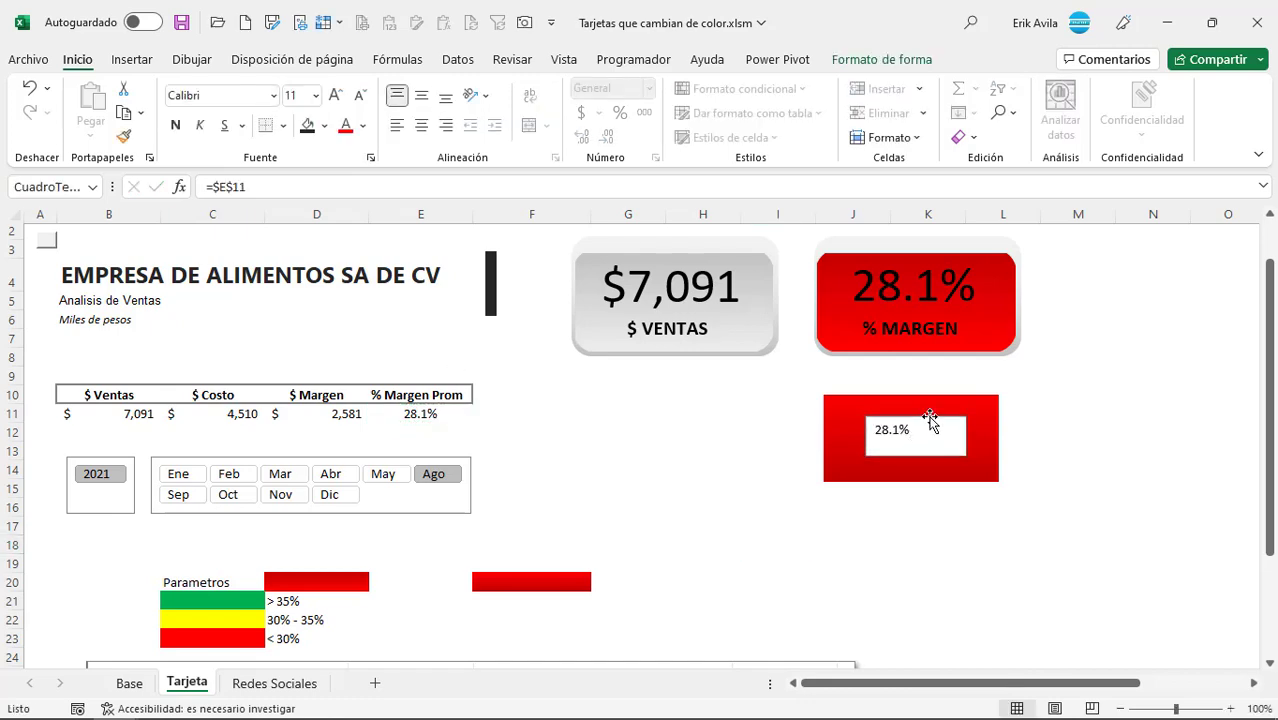
{"action": "left_click_drag", "start_coordinate": [930, 420], "coordinate": [914, 426]}
- Remove the text box's fill and outline, centre the percentage at size 32, then show Abr (26.7%)
{"action": "left_click", "coordinate": [471, 89]}
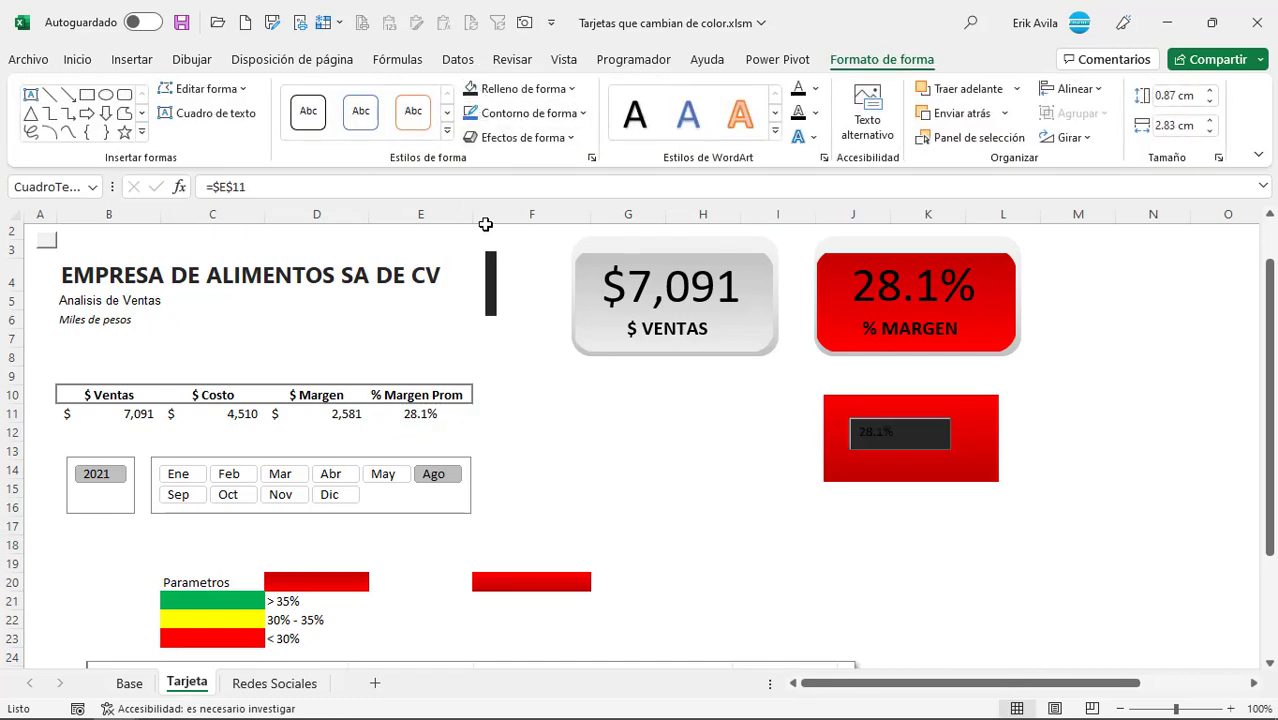
{"action": "left_click", "coordinate": [522, 89]}
{"action": "left_click", "coordinate": [503, 379]}
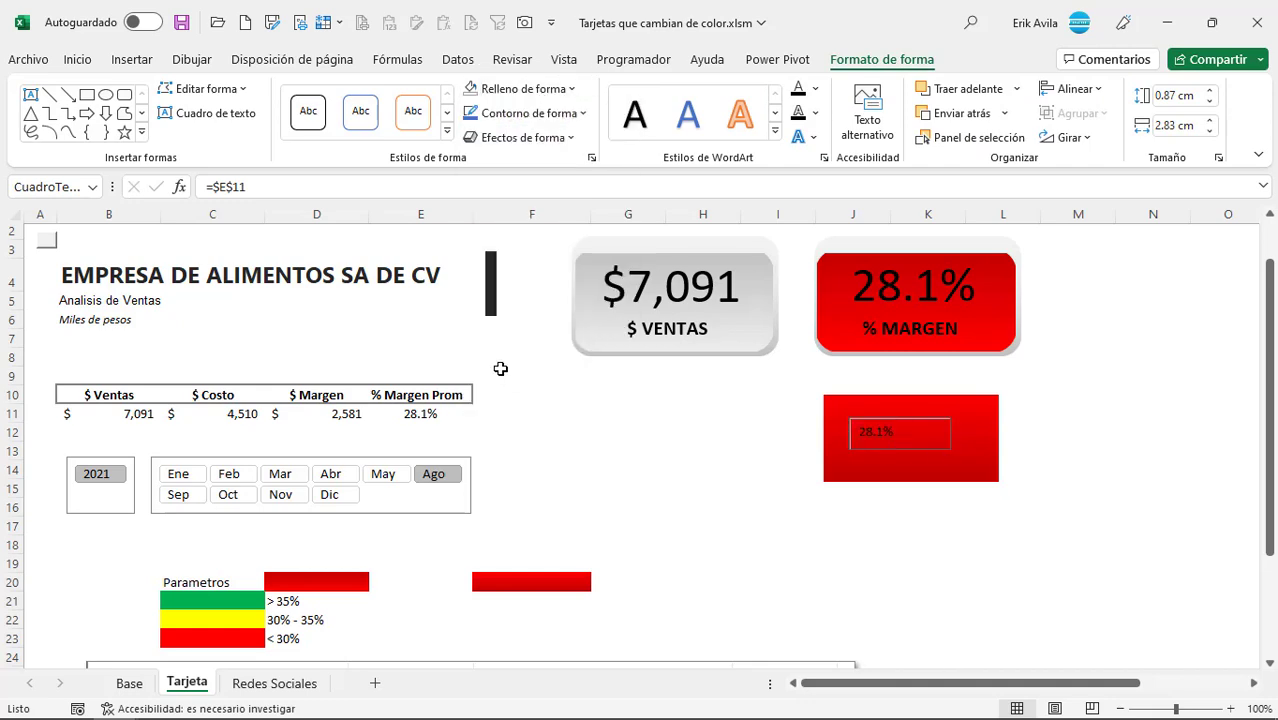
{"action": "left_click", "coordinate": [522, 113]}
{"action": "left_click", "coordinate": [527, 399]}
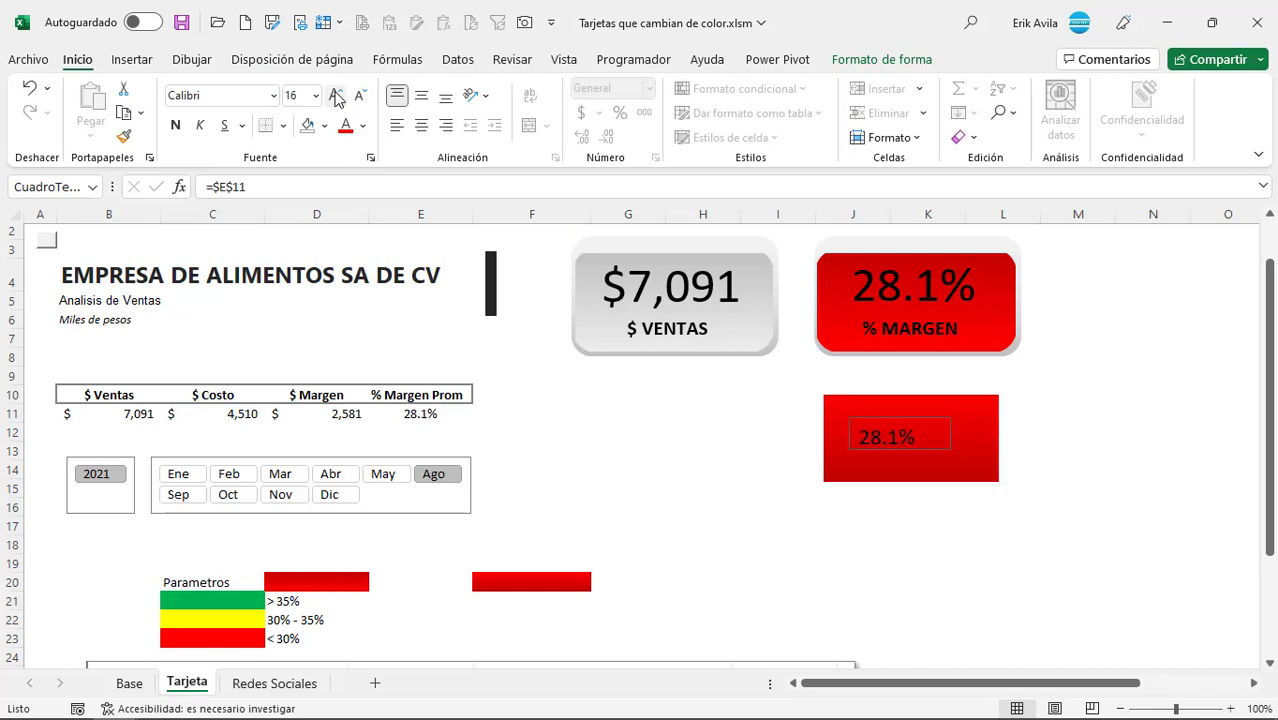
{"action": "left_click", "coordinate": [421, 95]}
{"action": "left_click", "coordinate": [421, 125]}
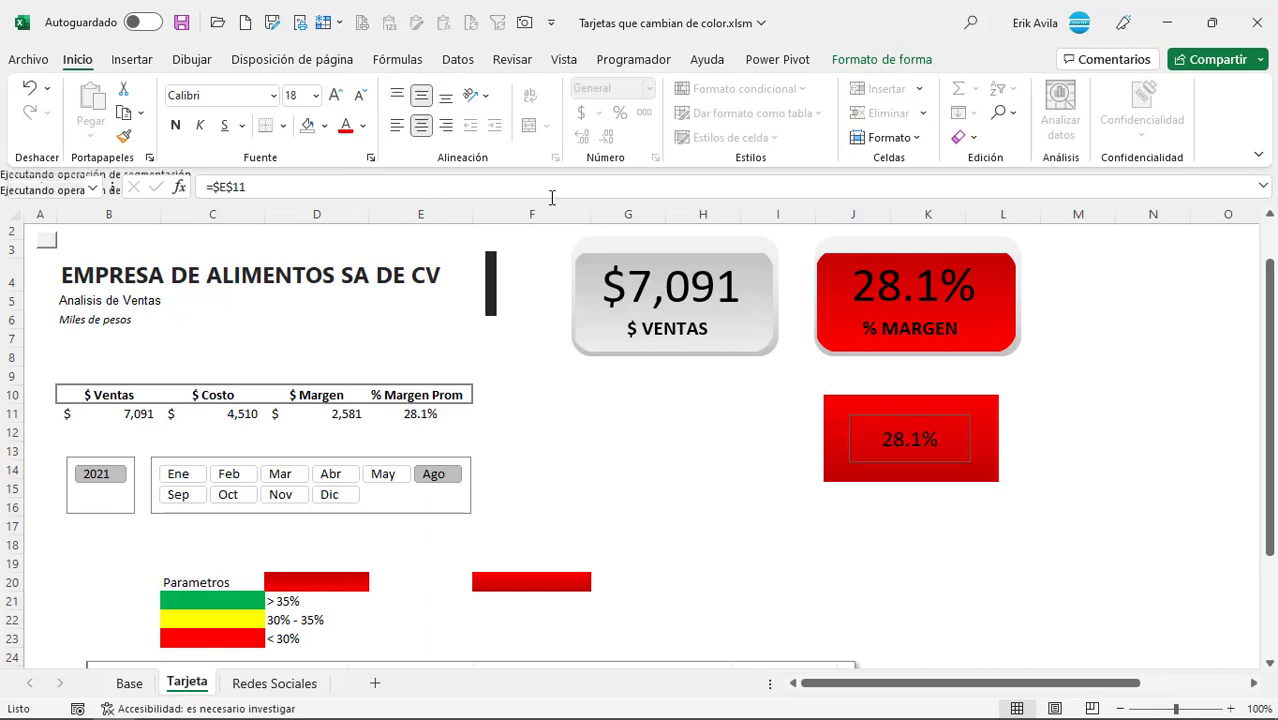
{"action": "left_click", "coordinate": [337, 95]}
{"action": "left_click", "coordinate": [337, 95]}
{"action": "left_click", "coordinate": [337, 95]}
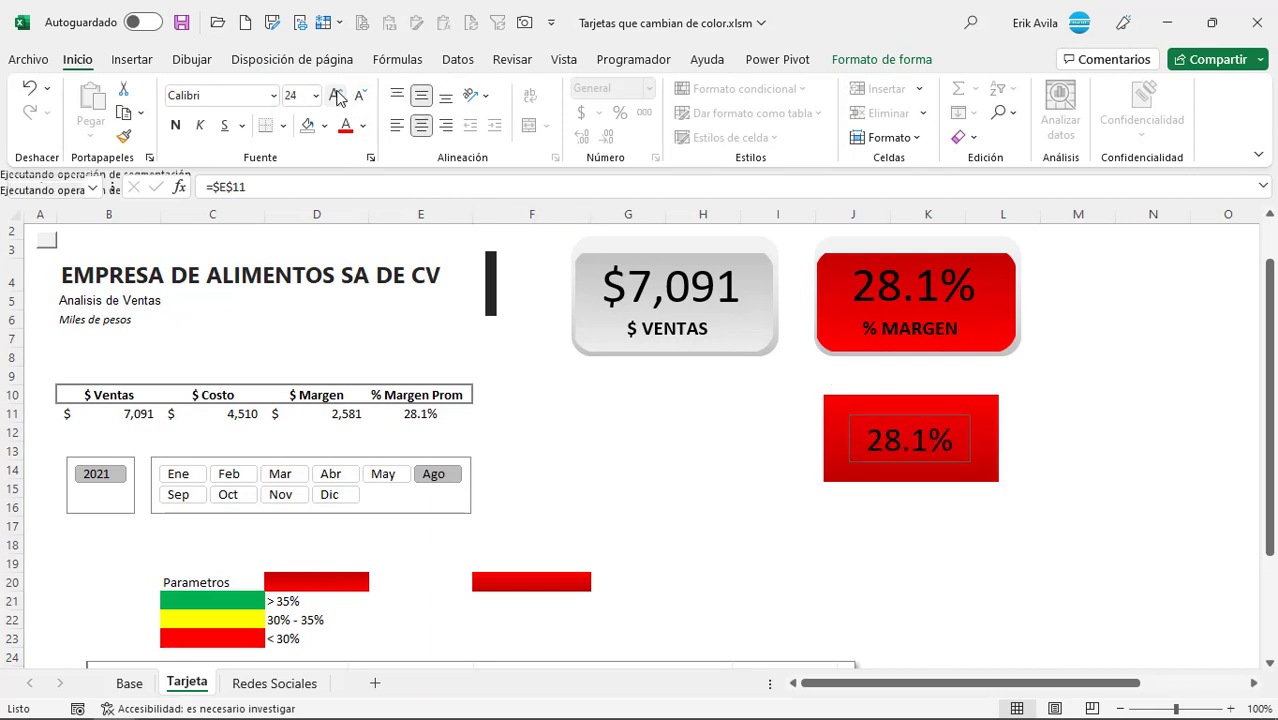
{"action": "left_click", "coordinate": [891, 550]}
{"action": "left_click", "coordinate": [778, 450]}
{"action": "left_click", "coordinate": [383, 474]}
- Check the new card for Abr, Mar, Feb and Oct
{"action": "left_click", "coordinate": [331, 478]}
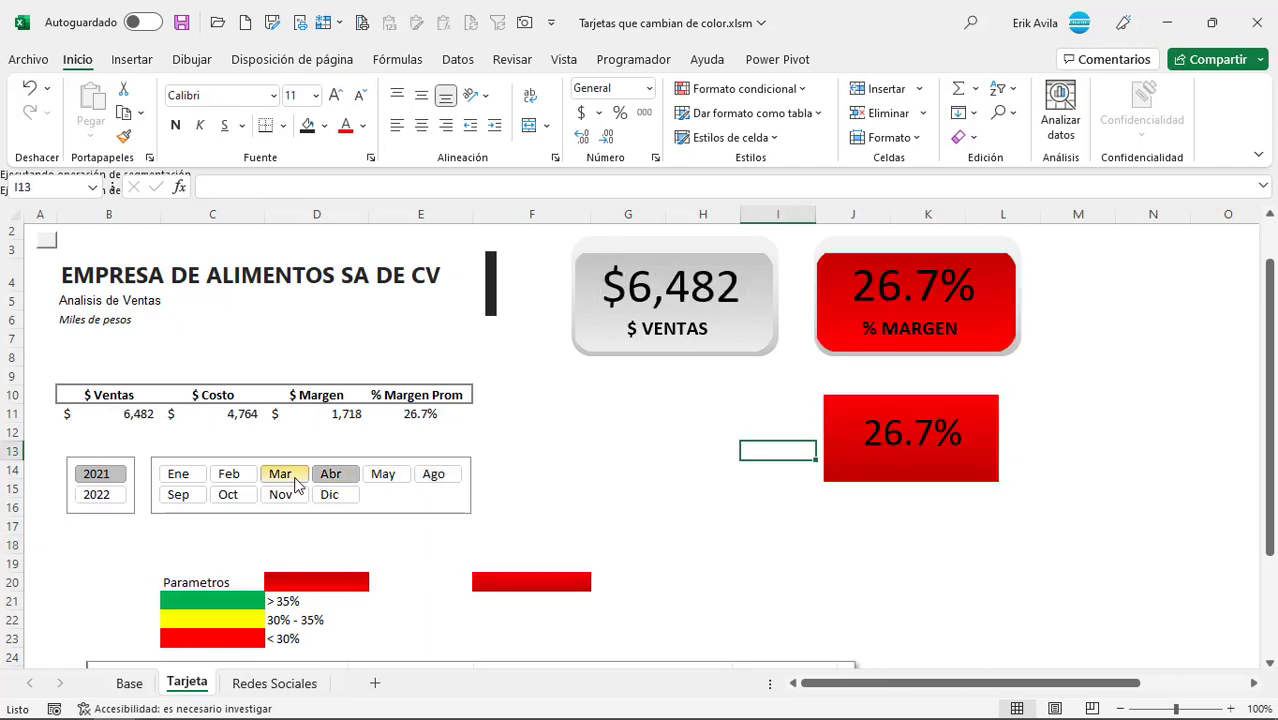
{"action": "left_click", "coordinate": [296, 484]}
{"action": "left_click", "coordinate": [240, 478]}
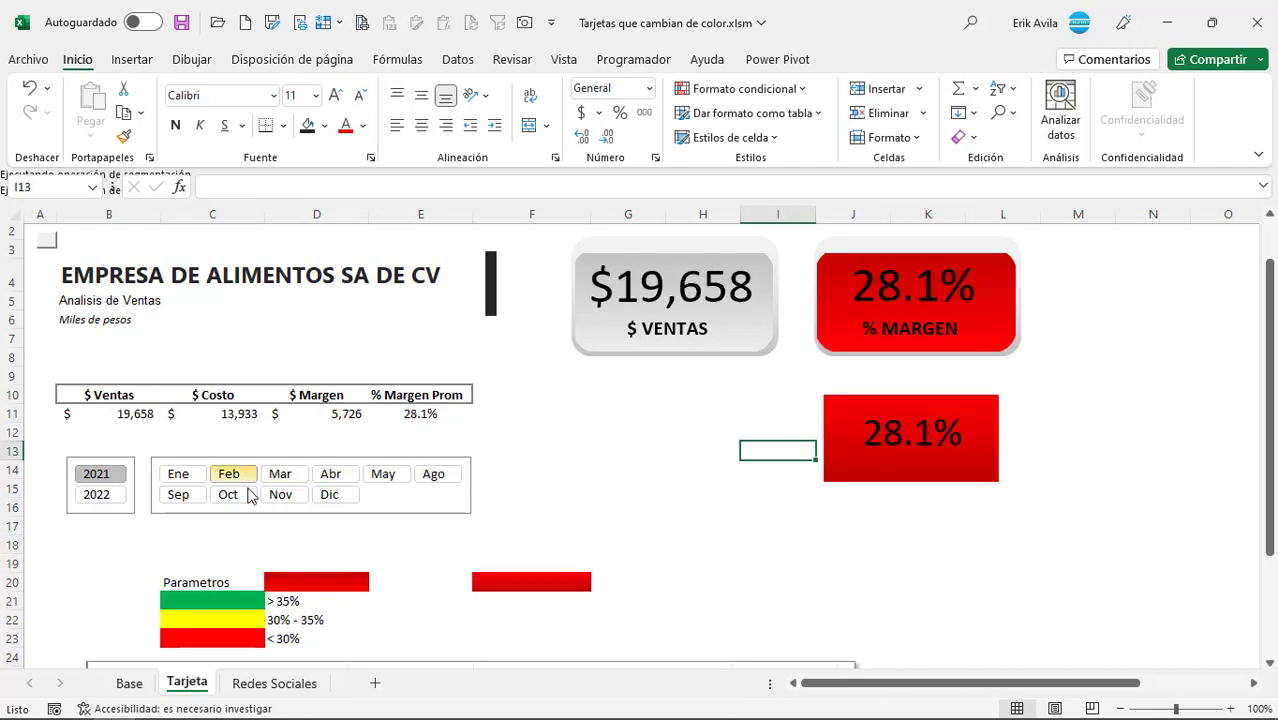
{"action": "left_click", "coordinate": [240, 496]}
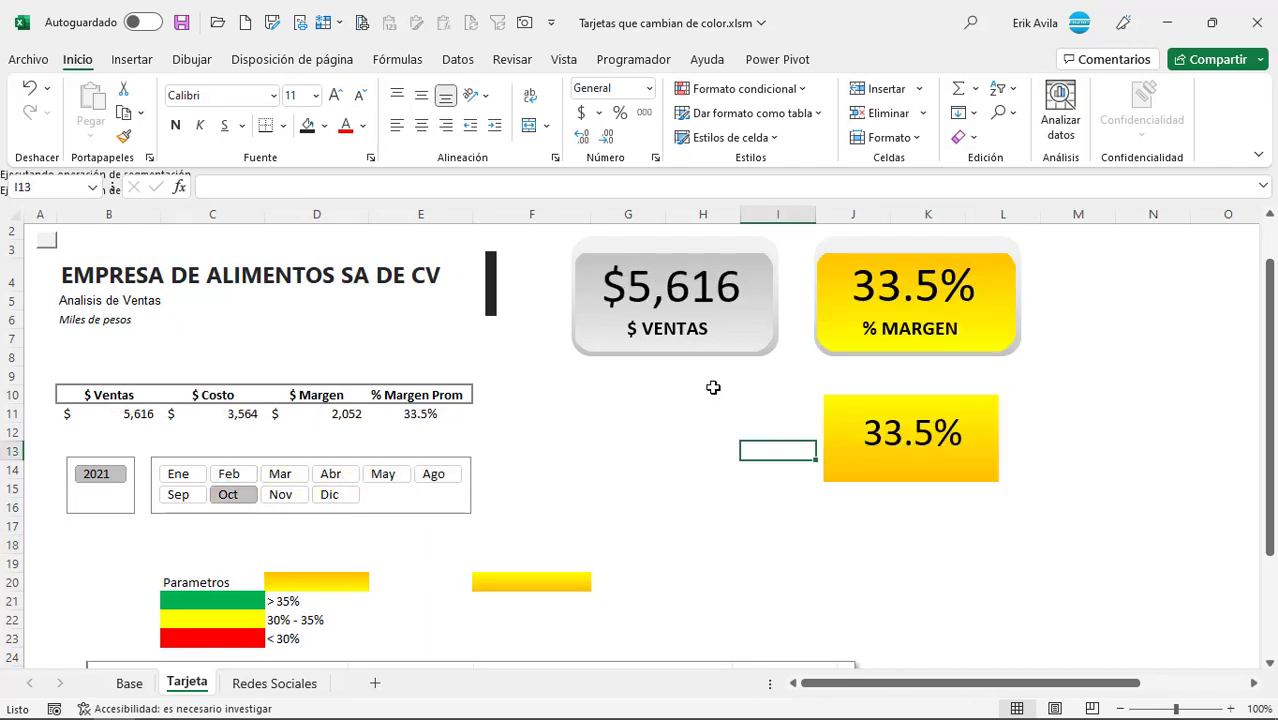
- Draw a small text box with the label MARGEN using Alt+B, X
{"action": "left_click", "coordinate": [762, 522]}
{"action": "key", "text": "alt+b"}
{"action": "key", "text": "x"}
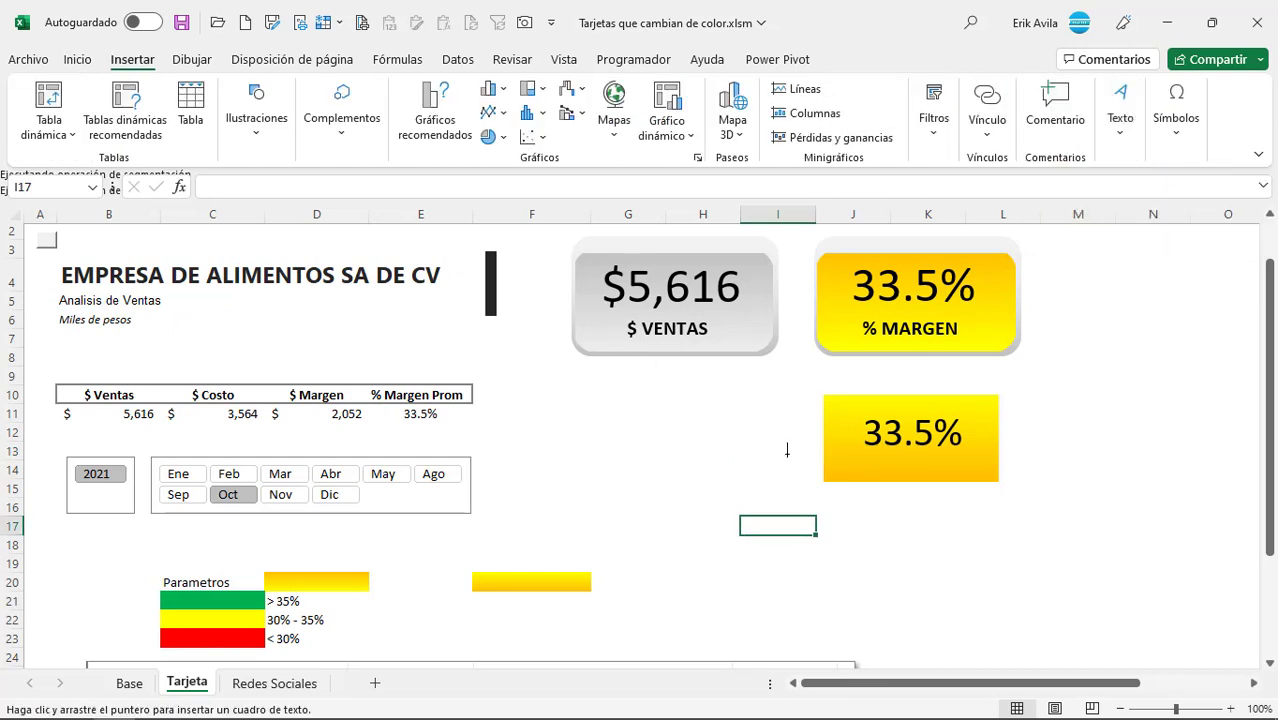
{"action": "left_click_drag", "start_coordinate": [655, 440], "coordinate": [733, 476]}
{"action": "type", "text": "%"}
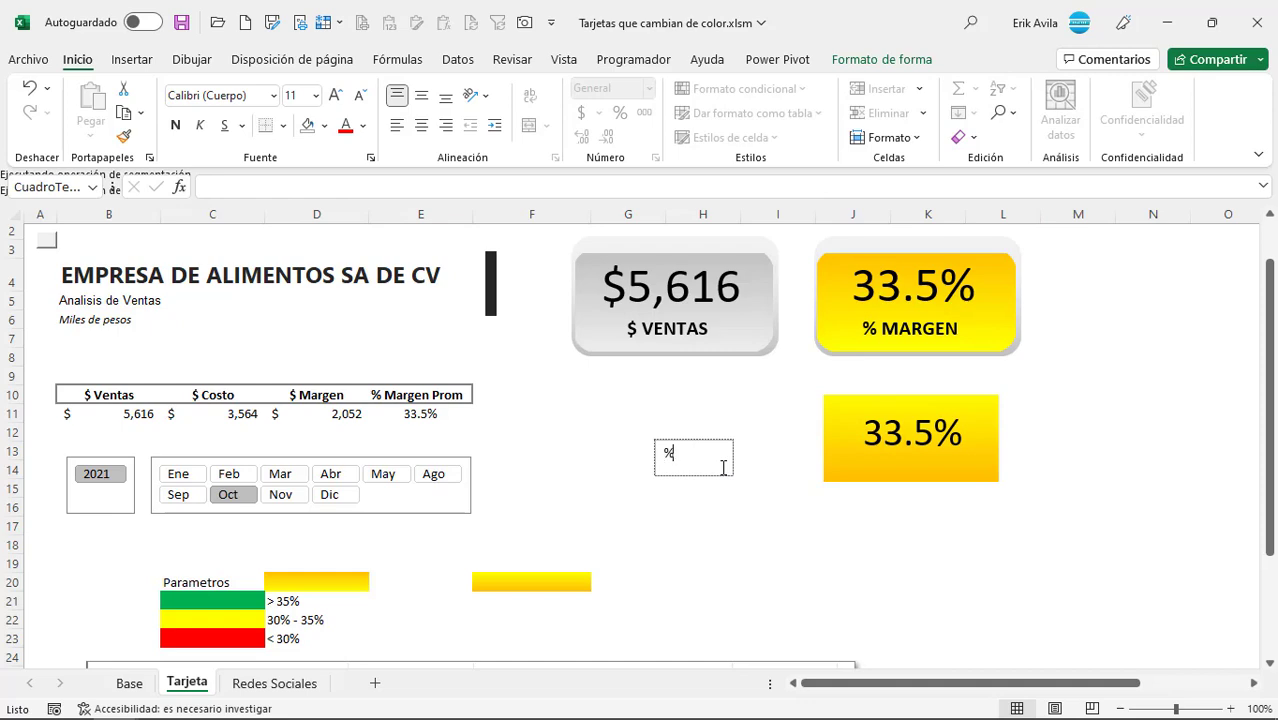
{"action": "type", "text": "MARGEN"}
{"action": "left_click", "coordinate": [881, 59]}
- Remove the label's fill and outline, move it below the percentage, and show Ago
{"action": "left_click", "coordinate": [513, 89]}
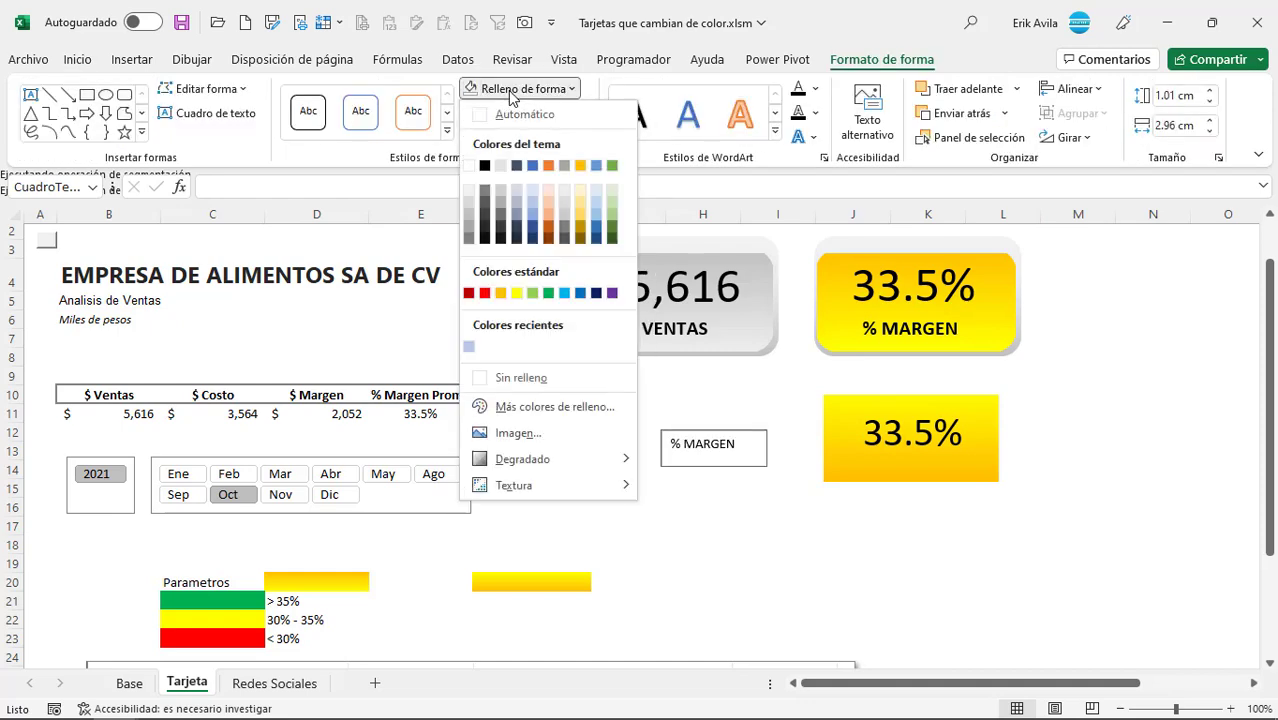
{"action": "left_click", "coordinate": [525, 377]}
{"action": "left_click", "coordinate": [528, 113]}
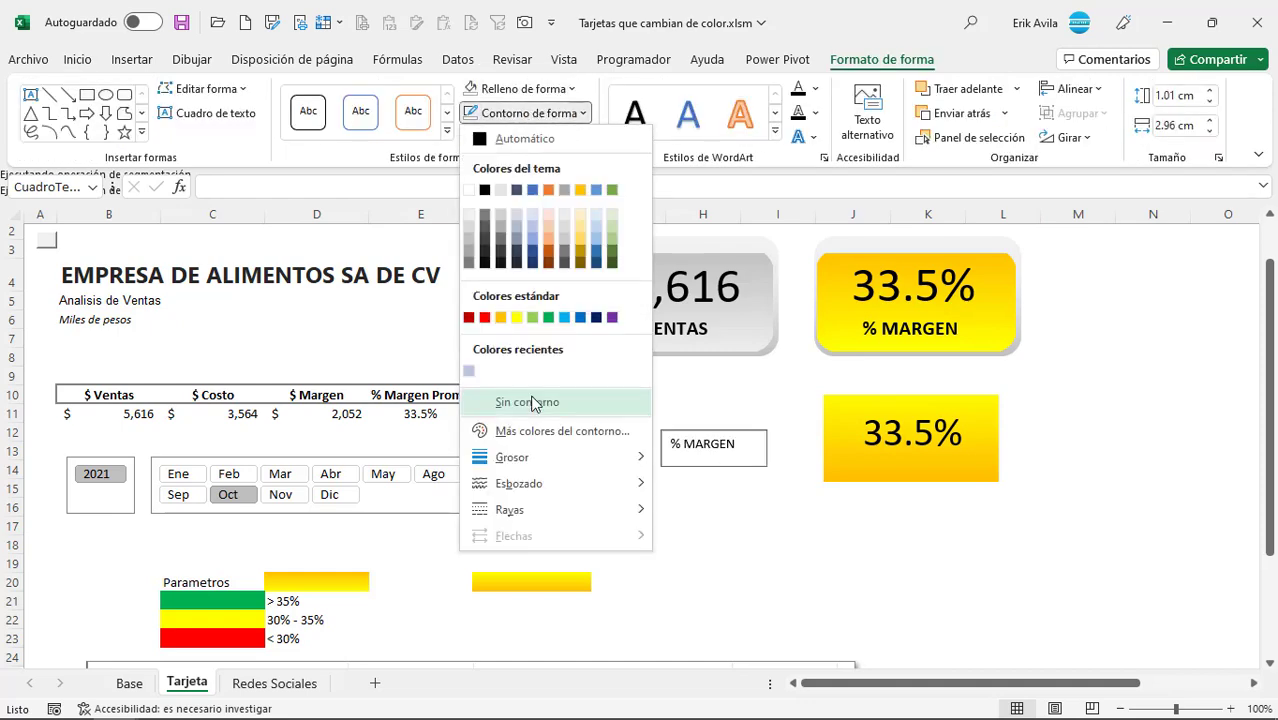
{"action": "left_click", "coordinate": [530, 403]}
{"action": "left_click_drag", "start_coordinate": [690, 456], "coordinate": [898, 473]}
{"action": "left_click", "coordinate": [703, 467]}
{"action": "left_click", "coordinate": [433, 473]}
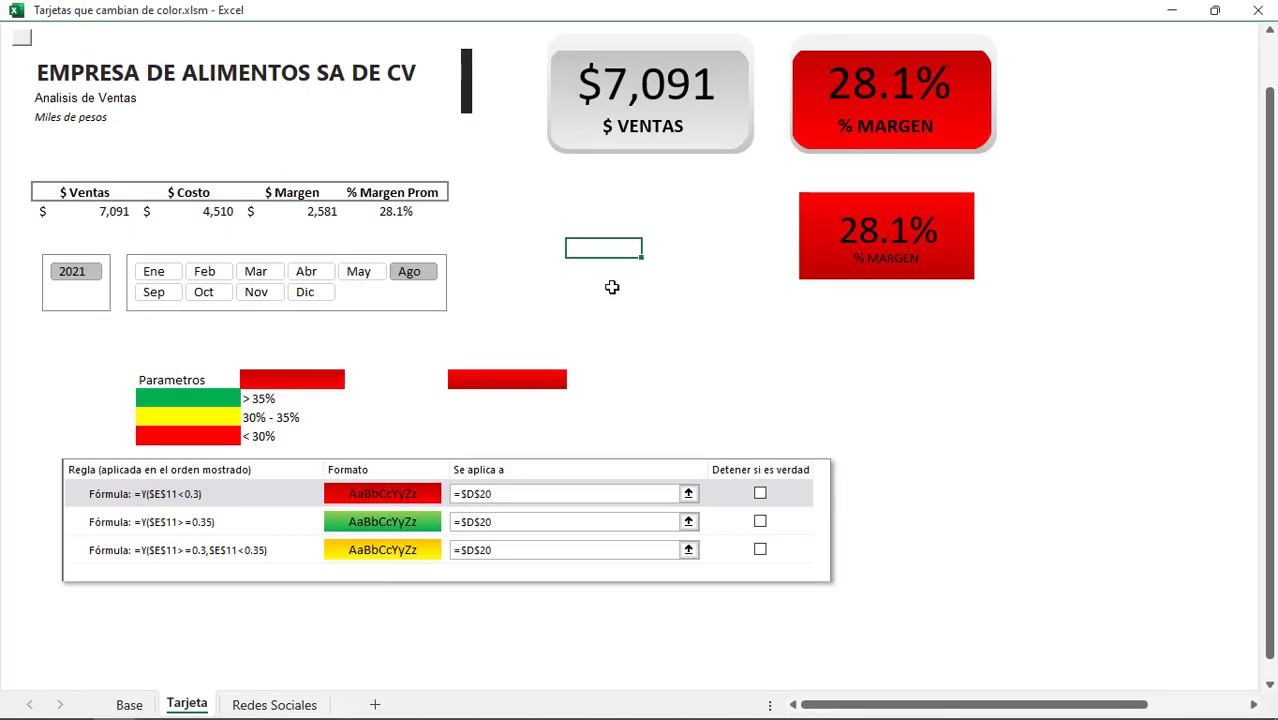
- Cycle the slicer through months Ene to Dic, checking both % MARGEN cards recolour red, yellow or green
{"action": "left_click", "coordinate": [578, 230]}
{"action": "left_click", "coordinate": [306, 271]}
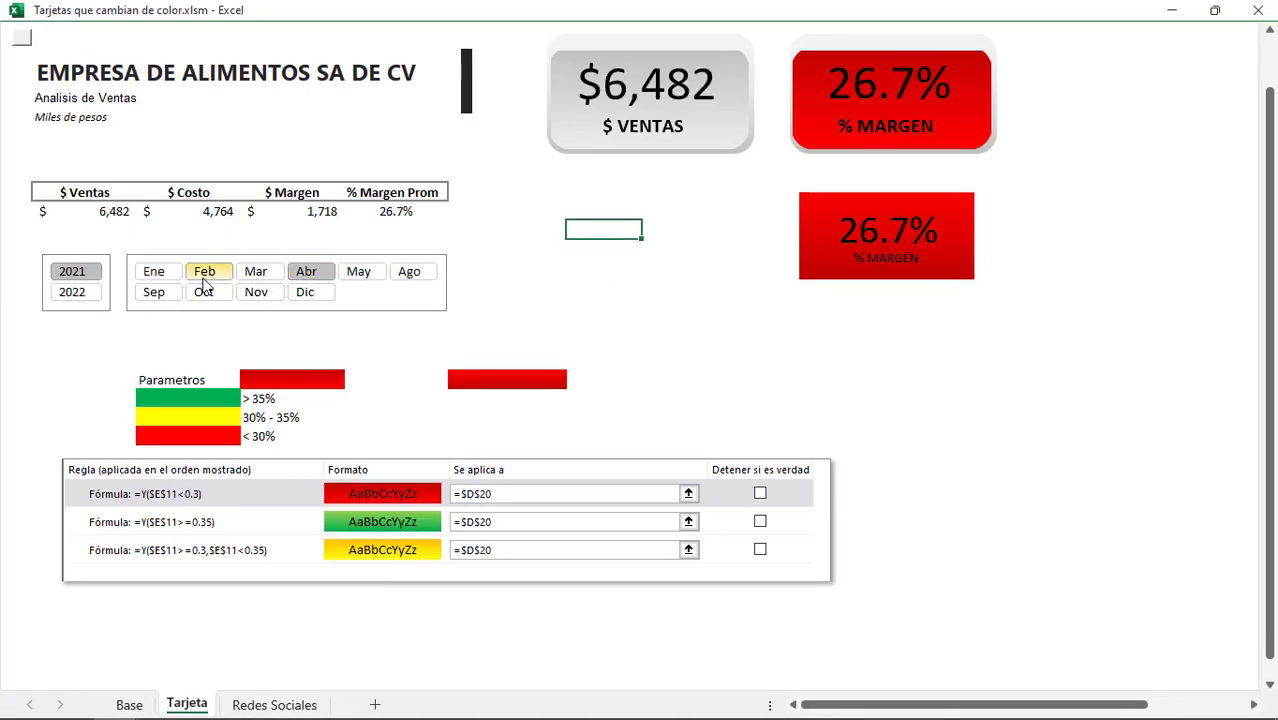
{"action": "left_click", "coordinate": [204, 271]}
{"action": "left_click", "coordinate": [153, 271]}
{"action": "left_click", "coordinate": [158, 292]}
{"action": "left_click", "coordinate": [205, 292]}
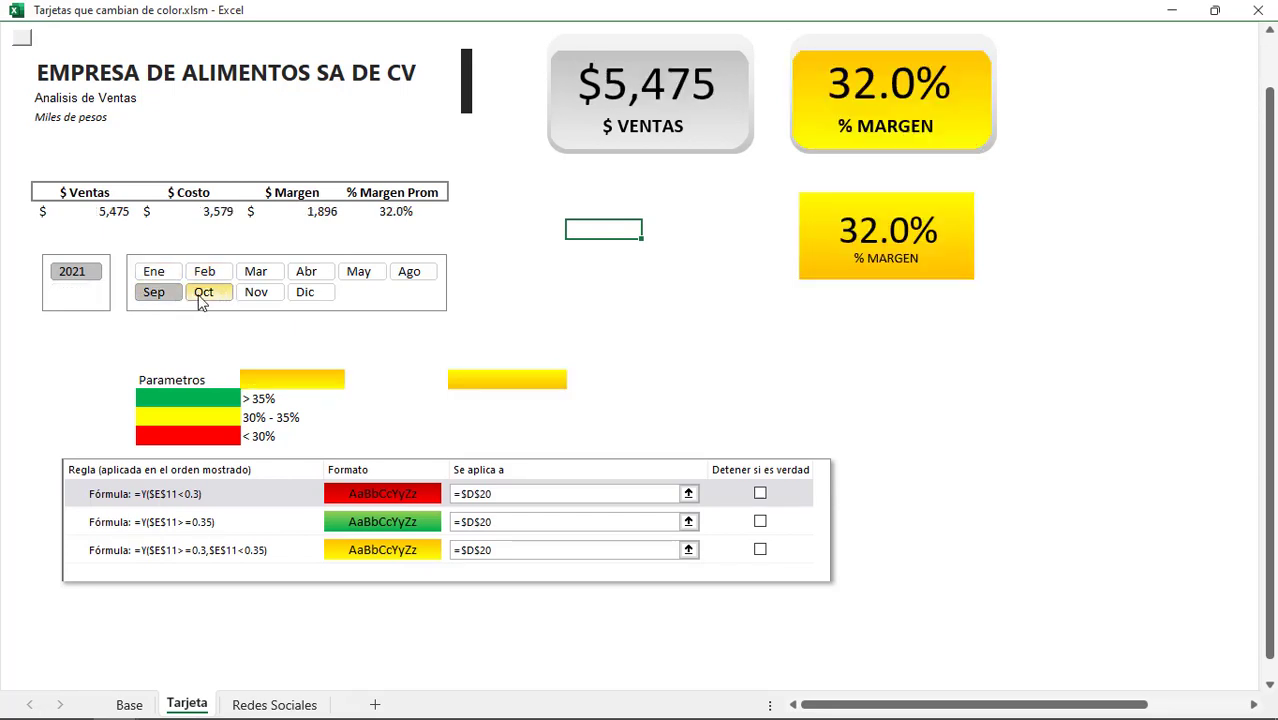
{"action": "left_click", "coordinate": [256, 292]}
{"action": "left_click", "coordinate": [305, 292]}
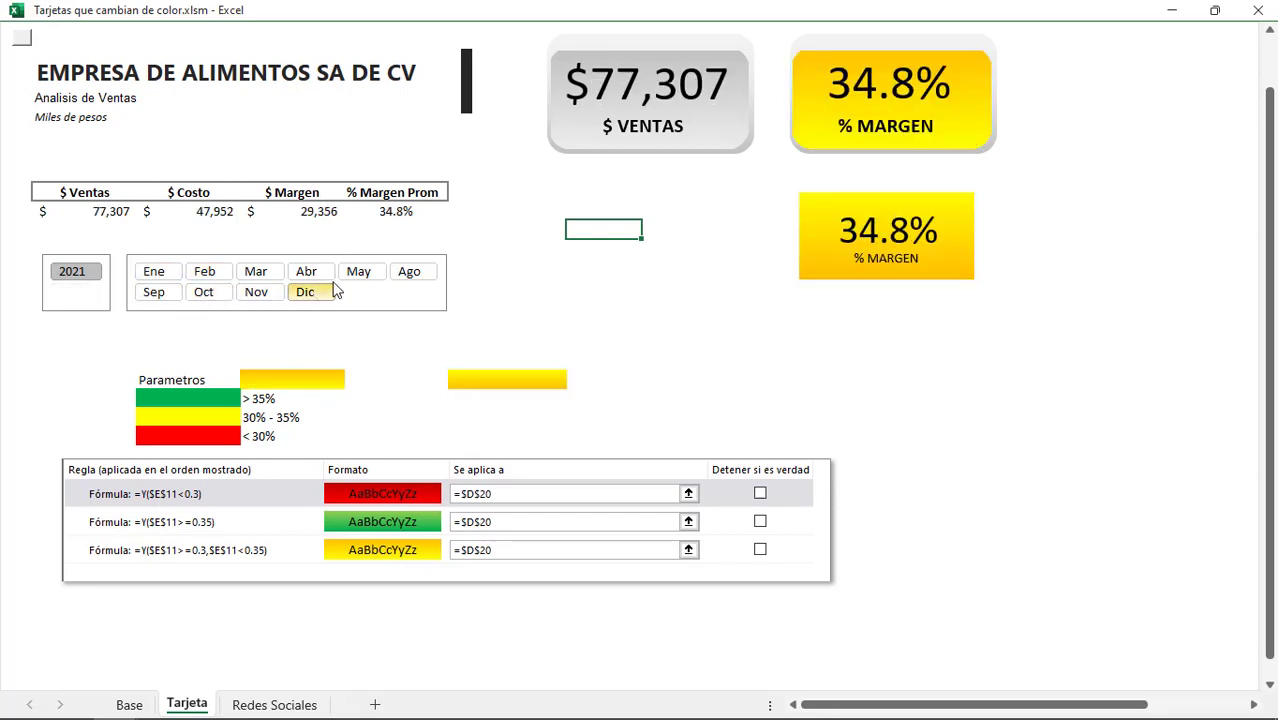
{"action": "left_click", "coordinate": [358, 271]}
{"action": "left_click", "coordinate": [405, 272]}
{"action": "left_click", "coordinate": [155, 273]}
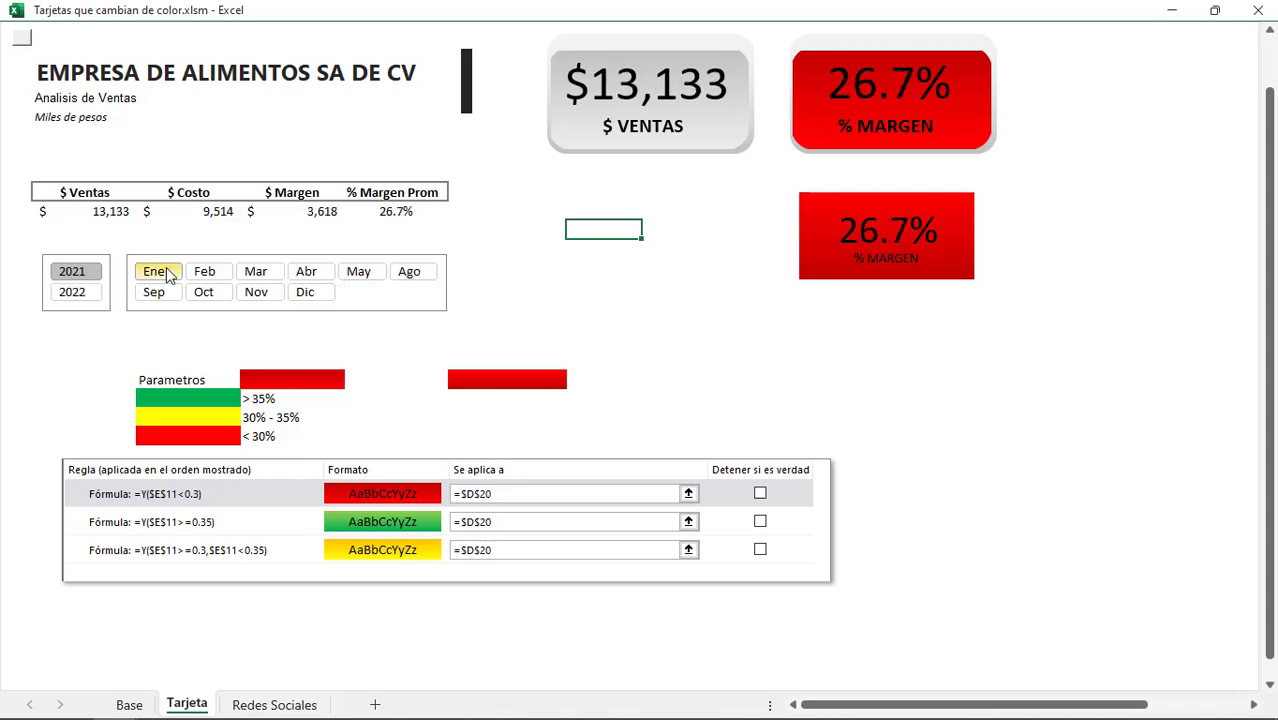
{"action": "left_click", "coordinate": [160, 292]}
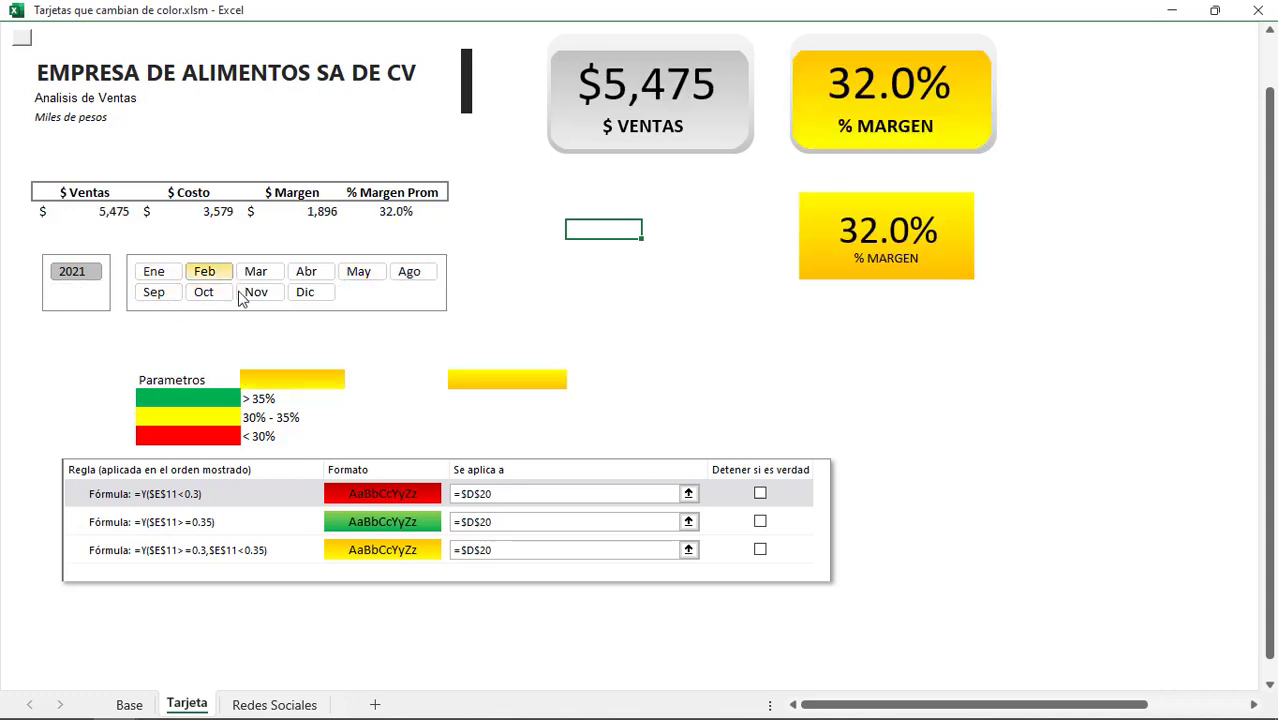
{"action": "left_click", "coordinate": [256, 292]}
{"action": "left_click", "coordinate": [409, 272]}
{"action": "left_click", "coordinate": [256, 271]}
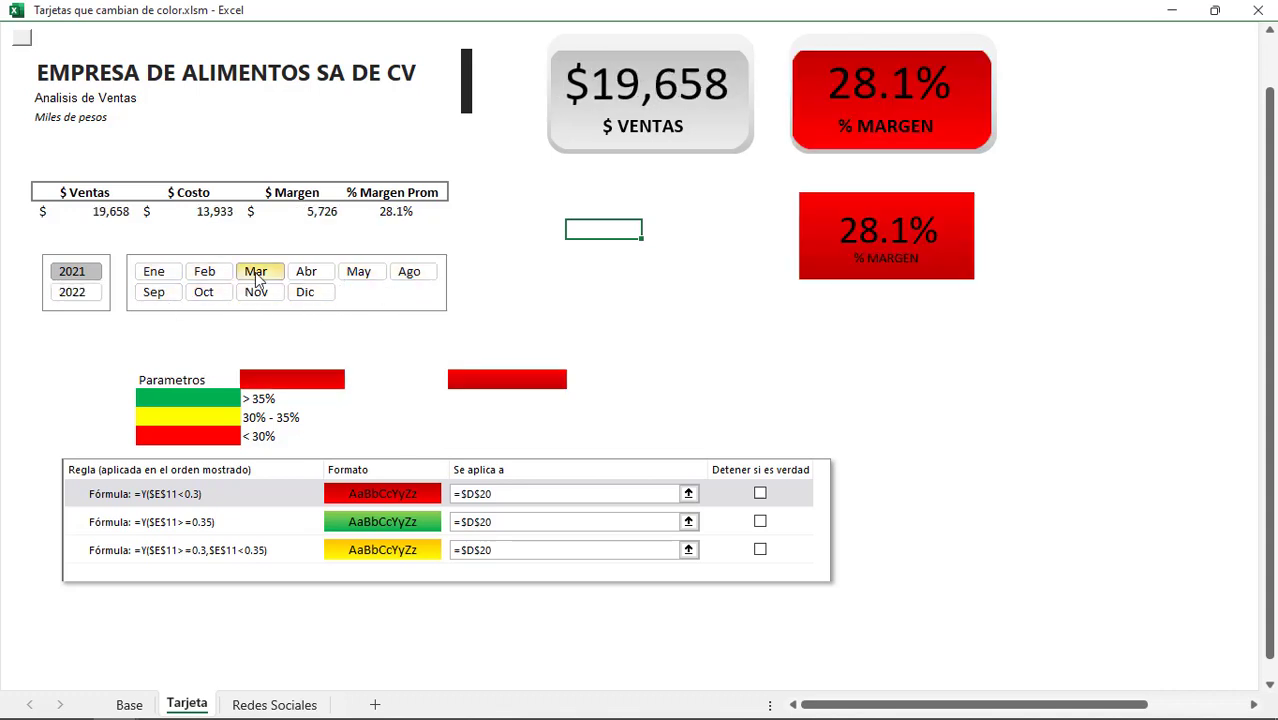
{"action": "left_click", "coordinate": [306, 271]}
{"action": "left_click", "coordinate": [360, 271]}
{"action": "left_click", "coordinate": [409, 272]}
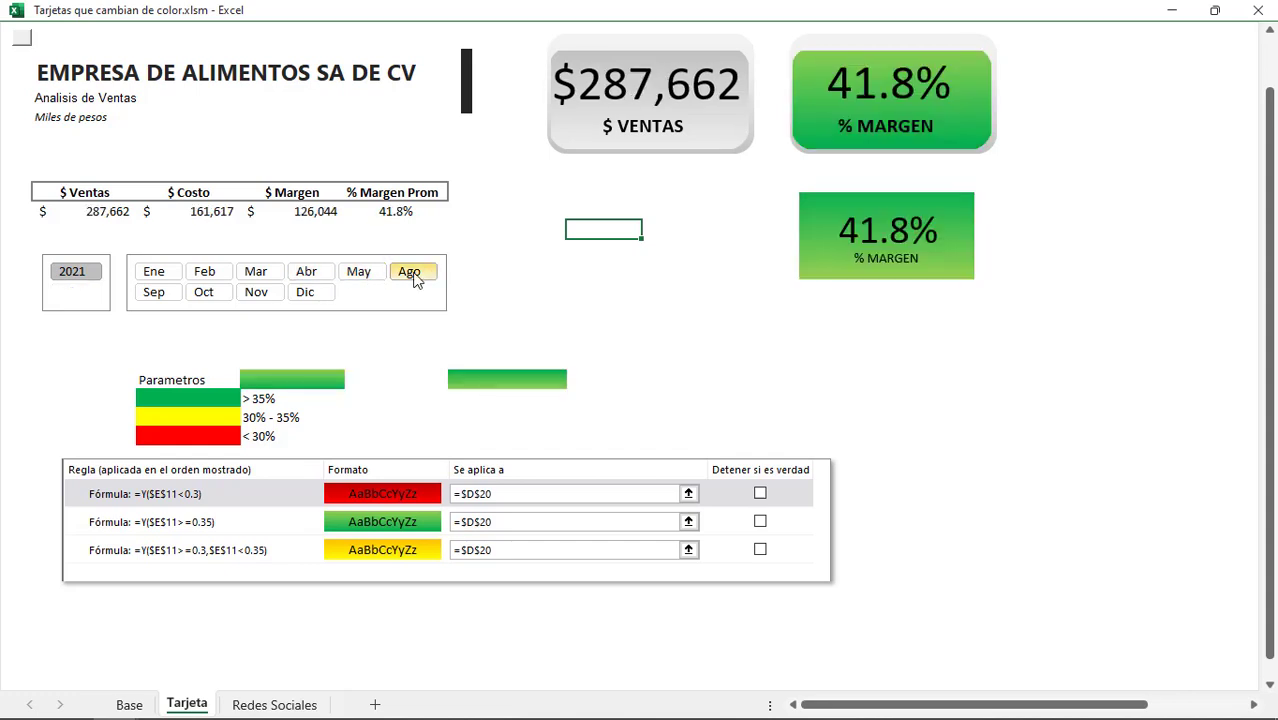
{"action": "left_click", "coordinate": [265, 295]}
{"action": "left_click", "coordinate": [204, 292]}
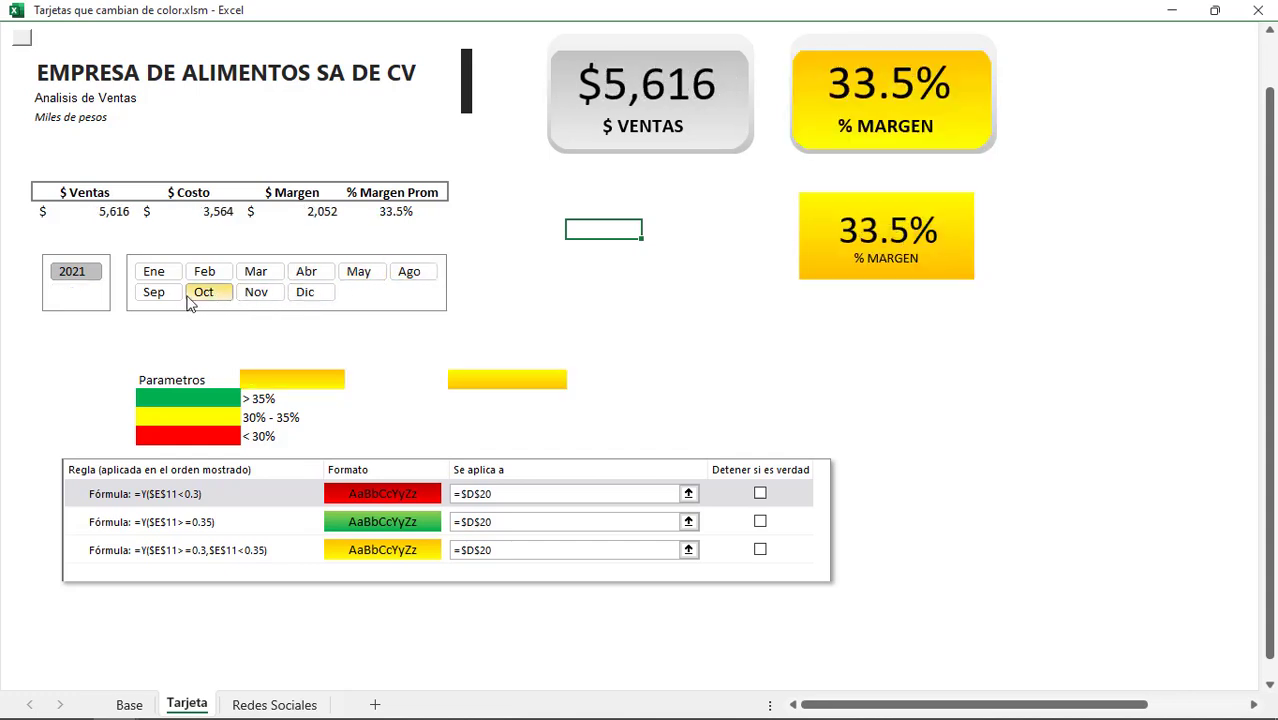
{"action": "left_click", "coordinate": [154, 292]}
{"action": "left_click", "coordinate": [154, 271]}
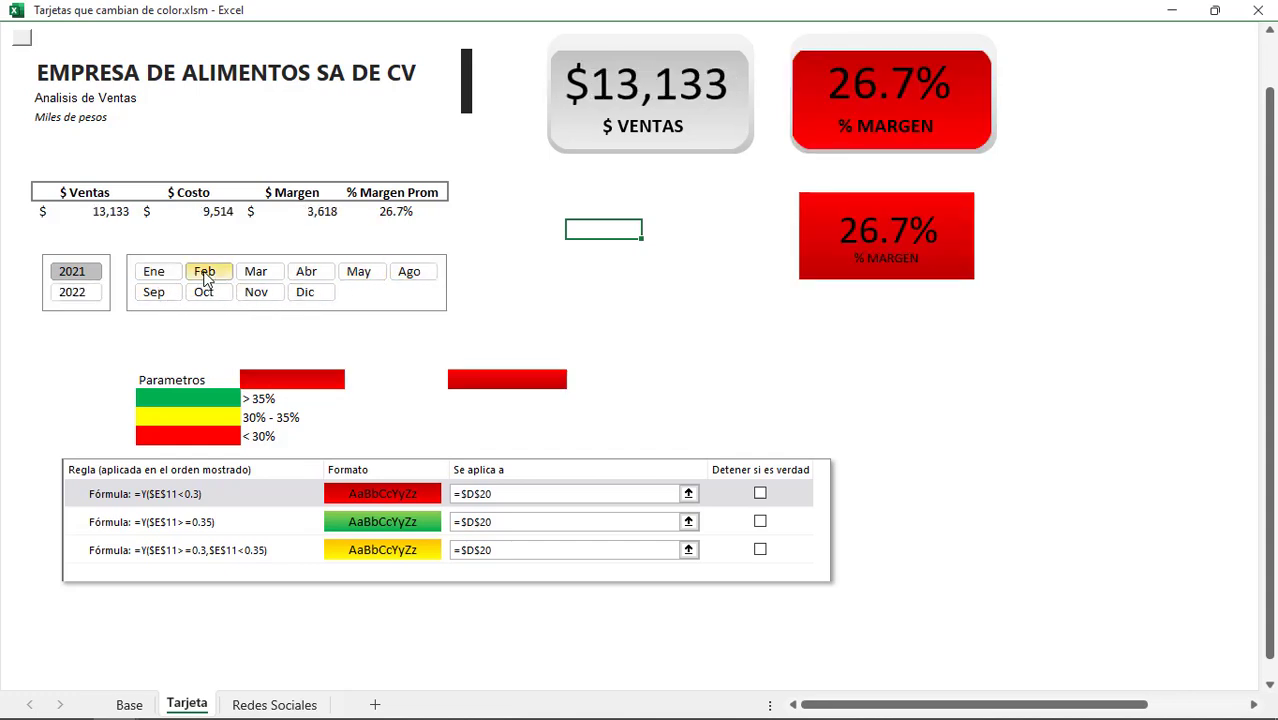
{"action": "left_click", "coordinate": [306, 271]}
{"action": "left_click", "coordinate": [360, 271]}
{"action": "left_click", "coordinate": [409, 271]}
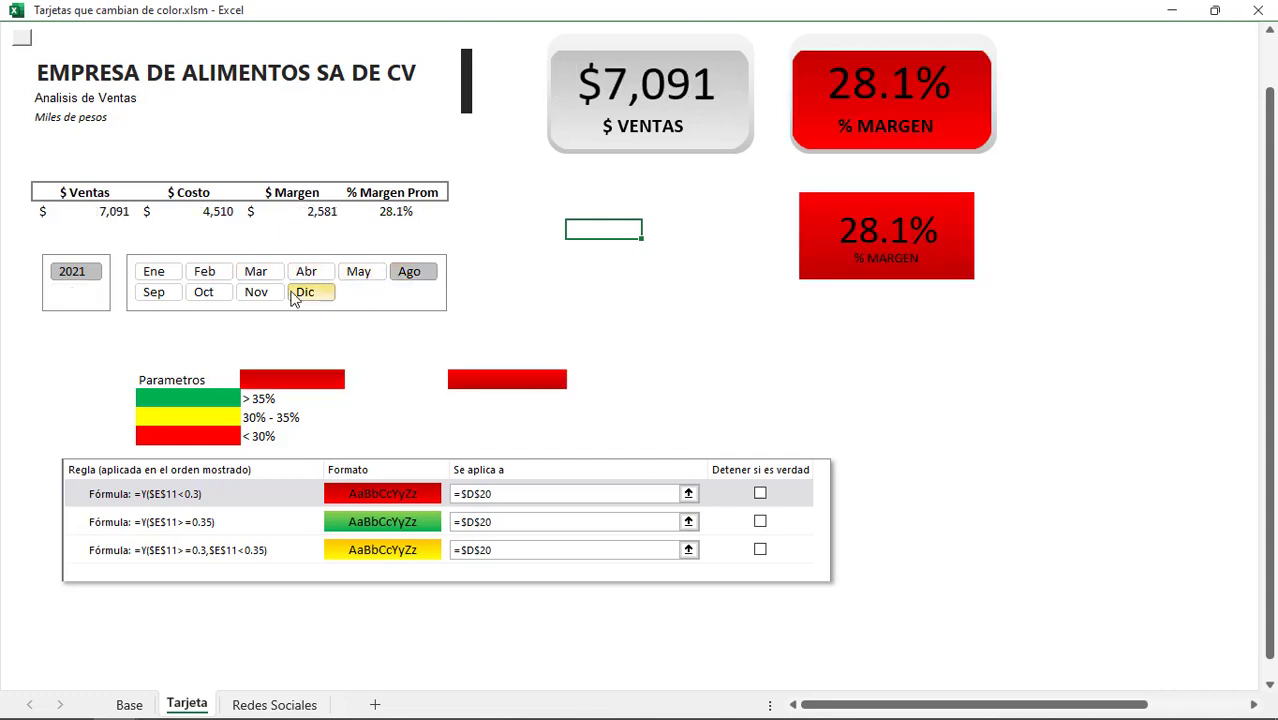
{"action": "left_click", "coordinate": [207, 293]}
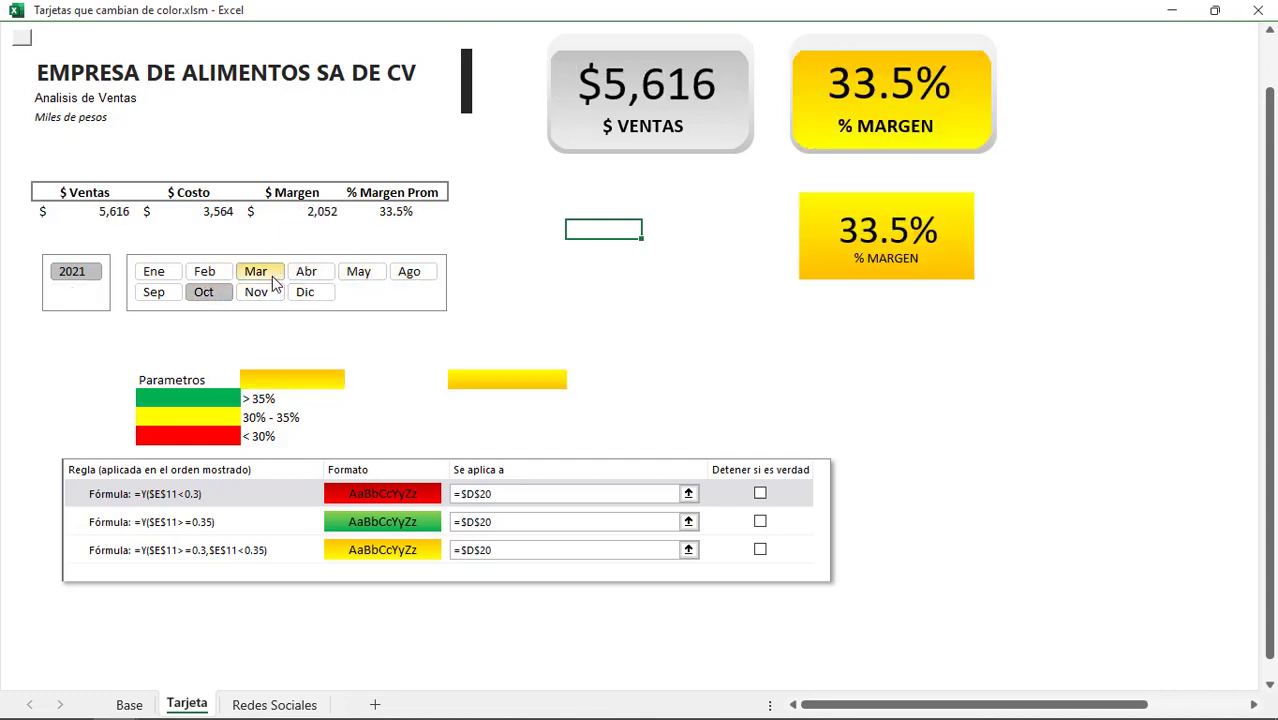
{"action": "left_click", "coordinate": [274, 281]}
{"action": "left_click", "coordinate": [309, 275]}
{"action": "left_click", "coordinate": [362, 273]}
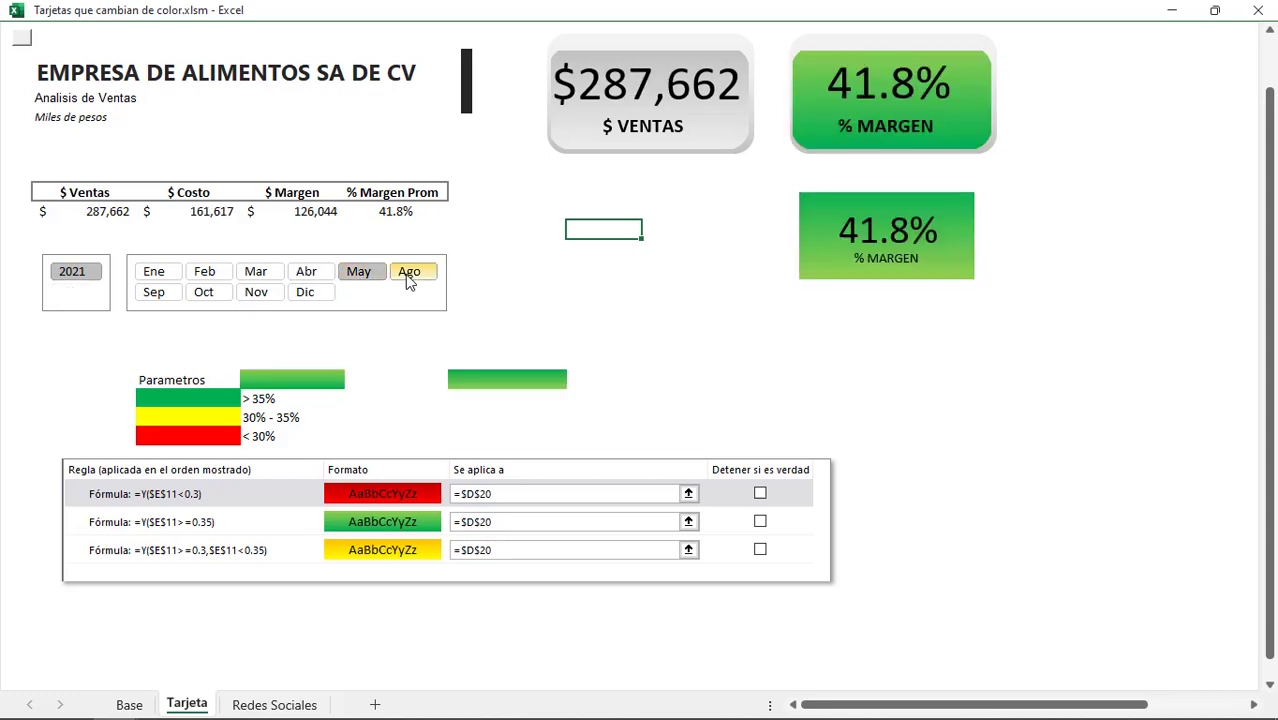
{"action": "left_click", "coordinate": [408, 275]}
{"action": "left_click", "coordinate": [304, 291]}
{"action": "left_click", "coordinate": [273, 296]}
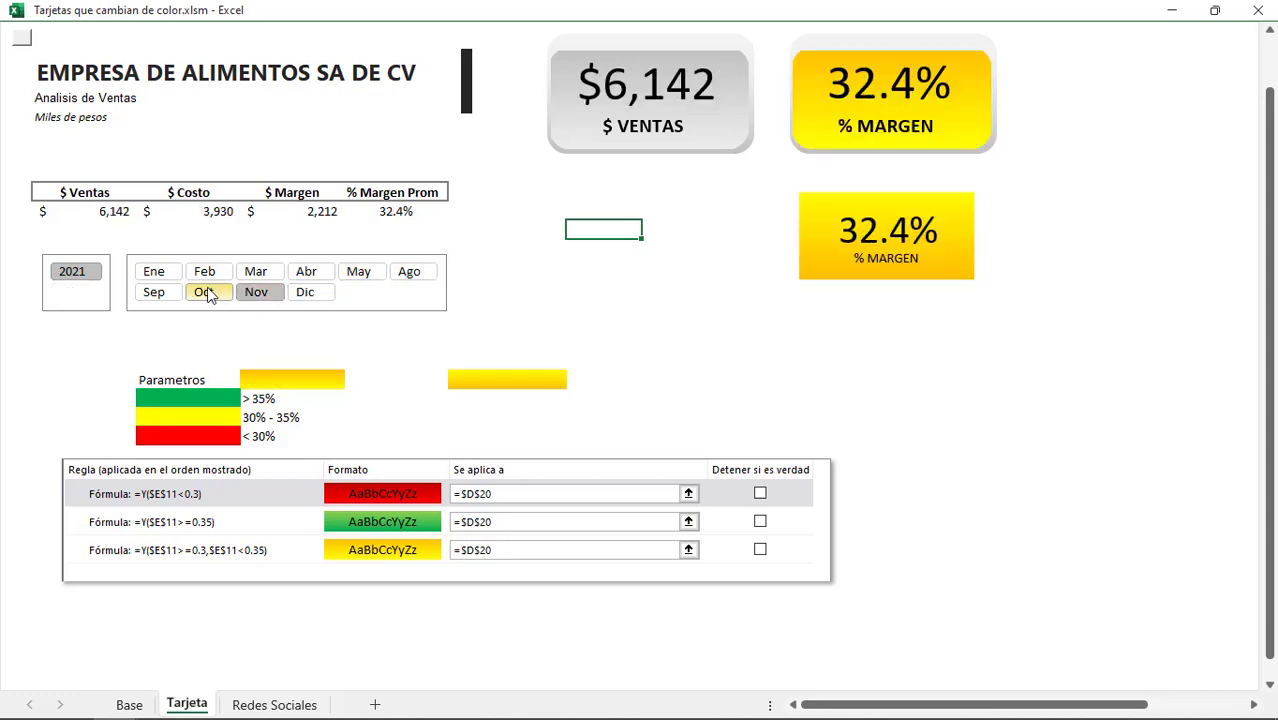
{"action": "left_click", "coordinate": [205, 290]}
{"action": "left_click", "coordinate": [260, 275]}
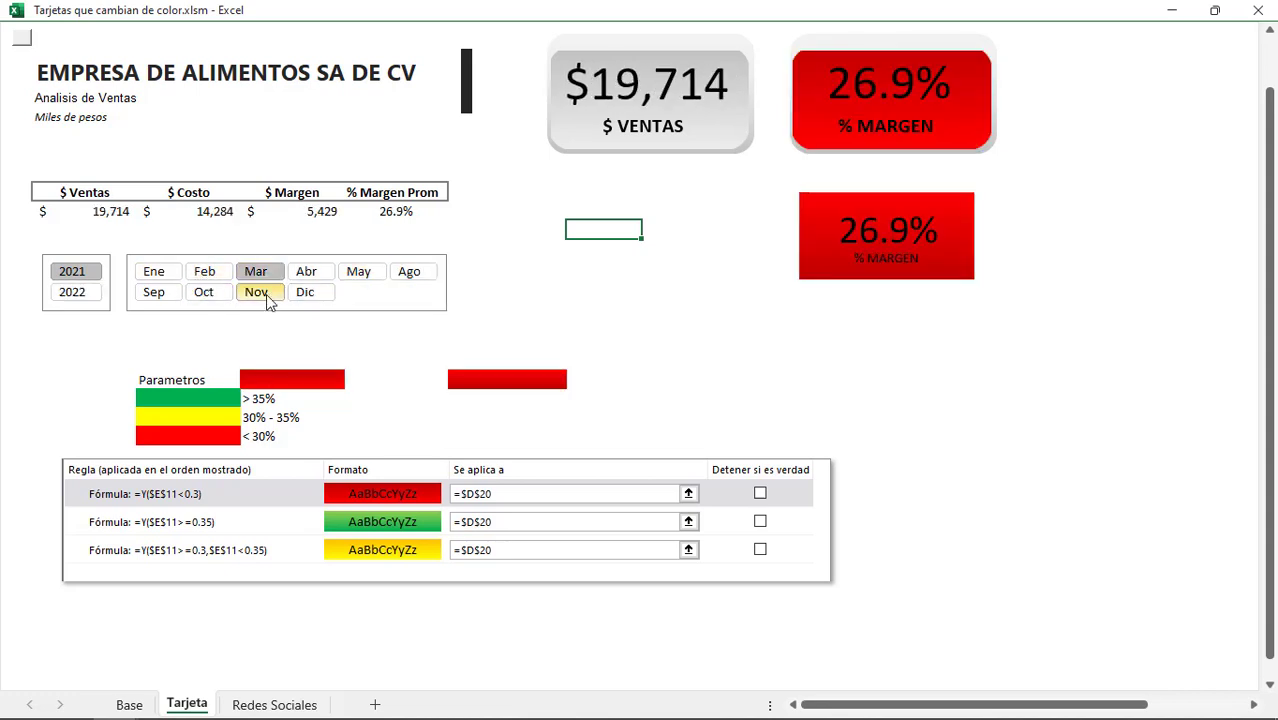
{"action": "left_click", "coordinate": [264, 293]}
{"action": "left_click", "coordinate": [310, 291]}
{"action": "left_click", "coordinate": [310, 275]}
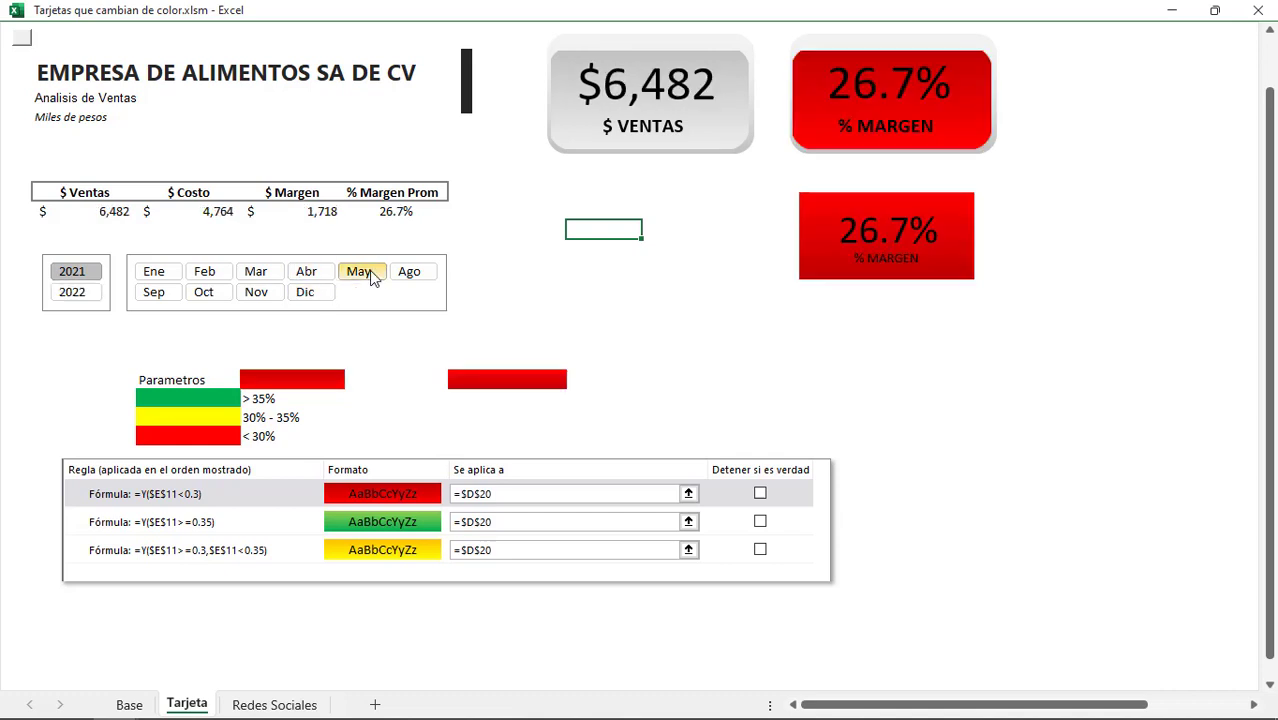
{"action": "left_click", "coordinate": [369, 270]}
{"action": "left_click", "coordinate": [410, 272]}
{"action": "left_click", "coordinate": [200, 292]}
{"action": "left_click", "coordinate": [155, 292]}
{"action": "left_click", "coordinate": [163, 275]}
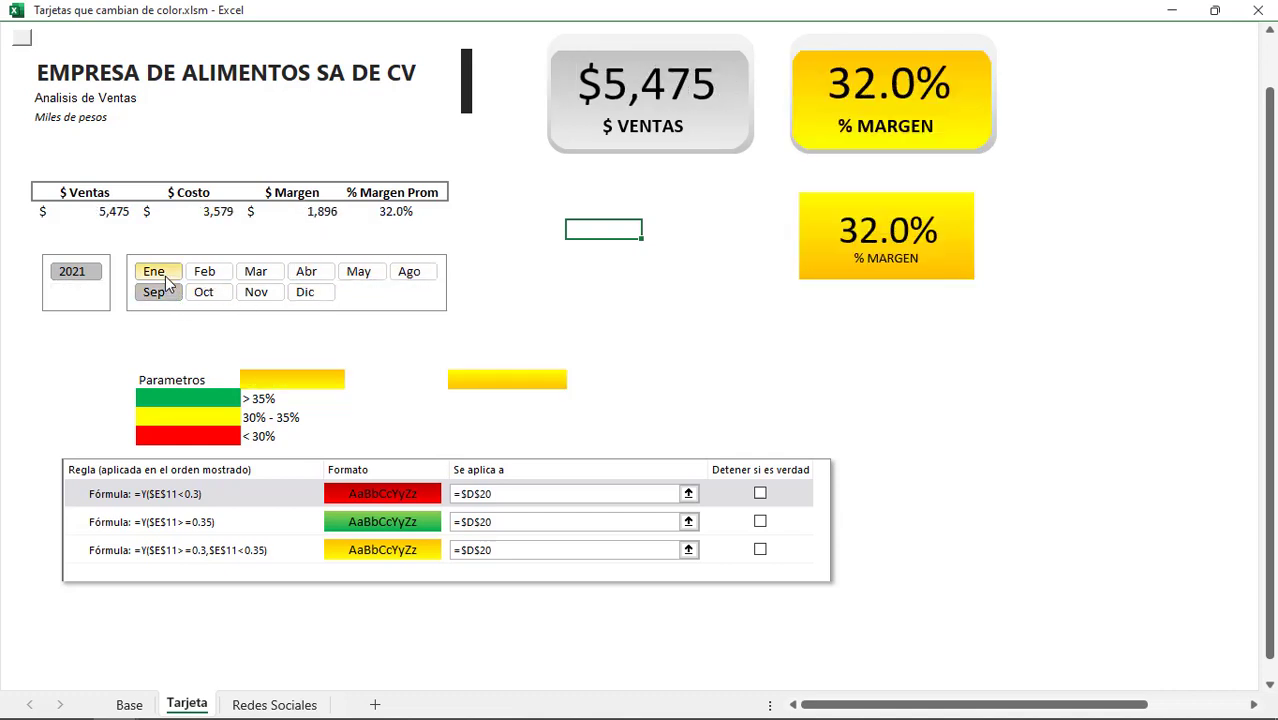